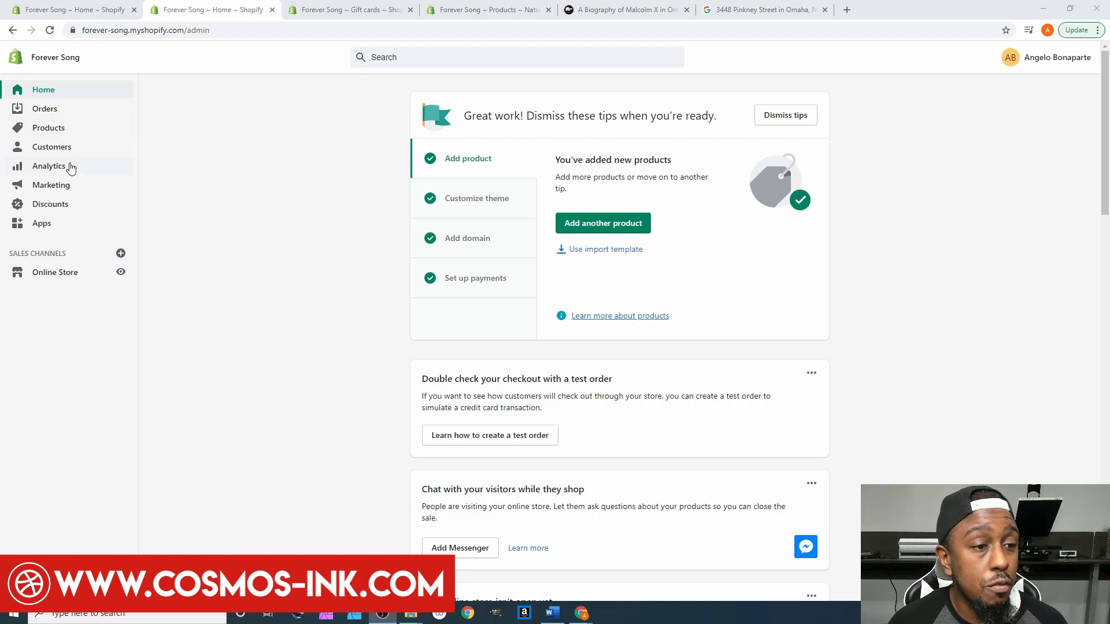
# Step: Start a new discount code in the store's discounts section and name it SpringSale2021
pyautogui.click(55, 208)
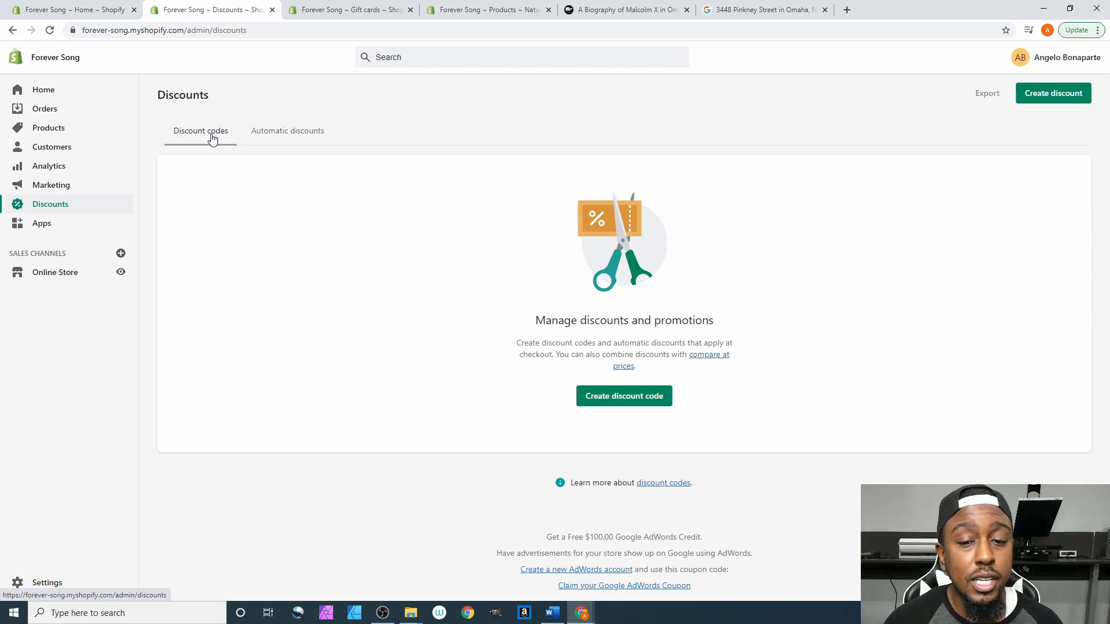
pyautogui.click(611, 399)
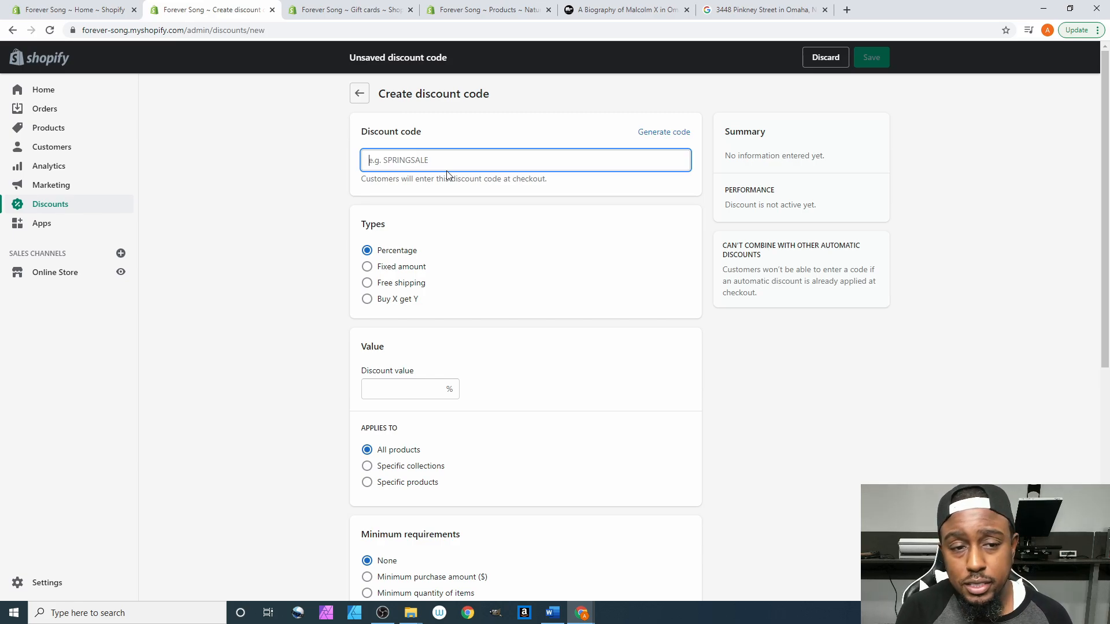
pyautogui.write('S')
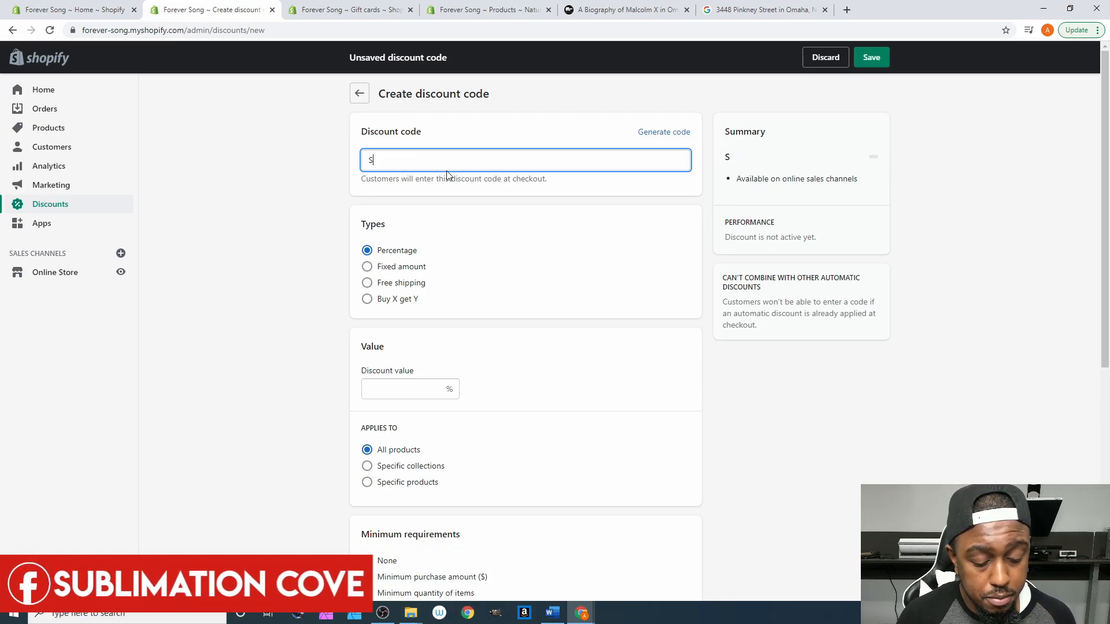
pyautogui.write('pring')
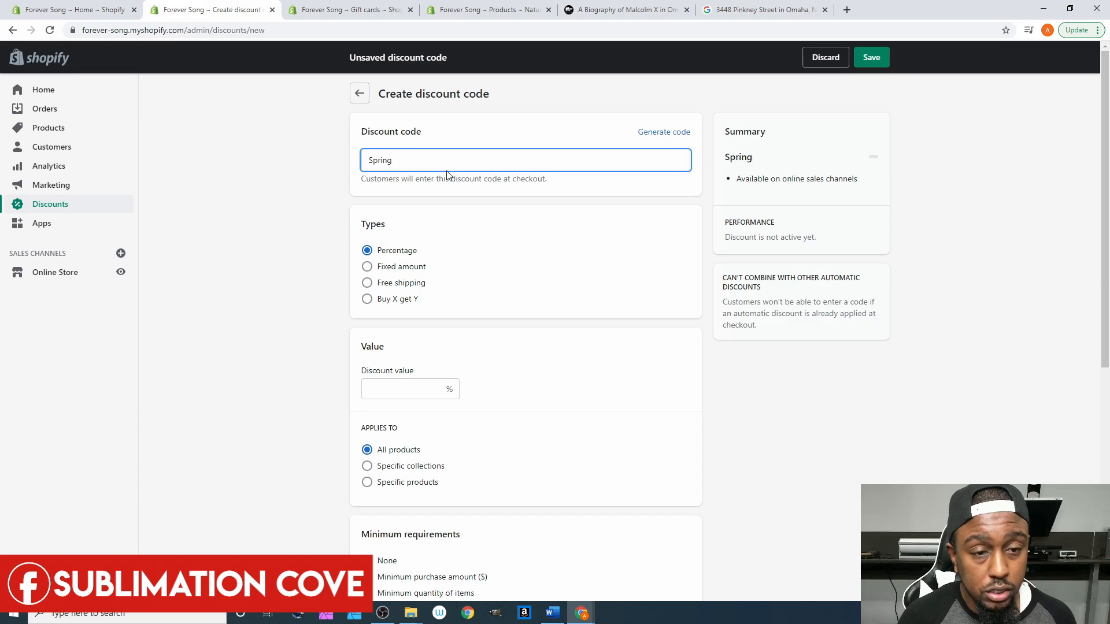
pyautogui.write('sa')
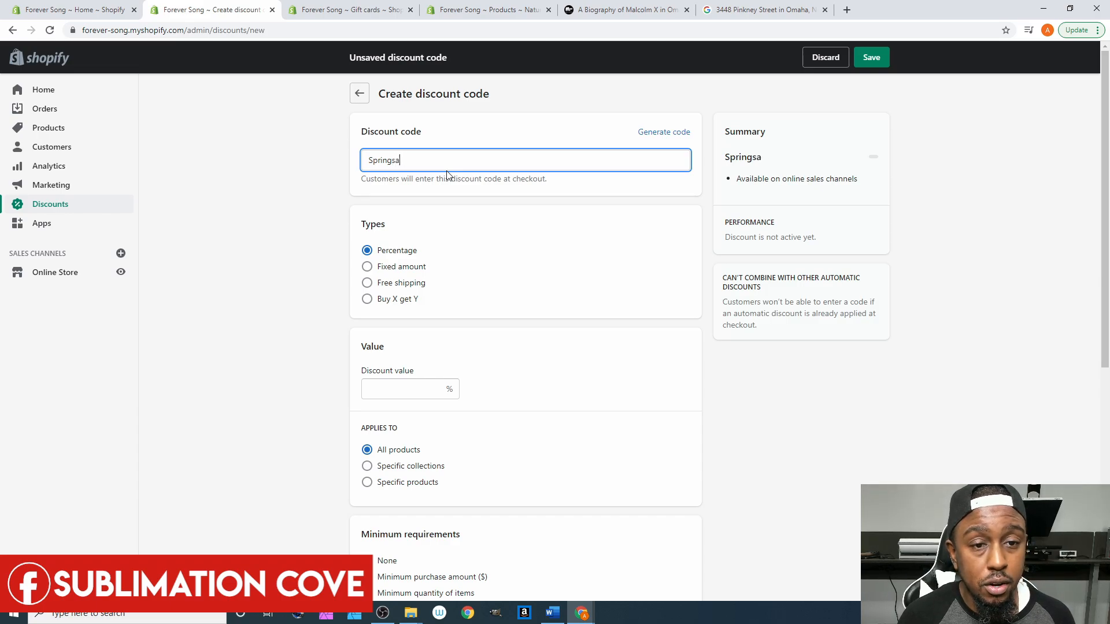
pyautogui.write('le20')
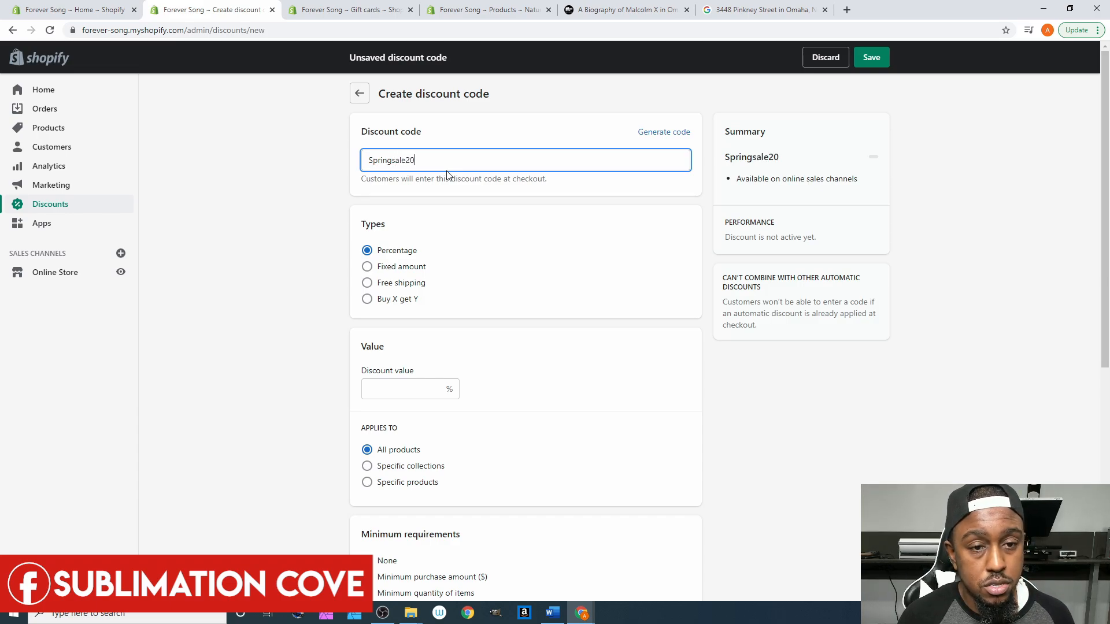
pyautogui.write('21')
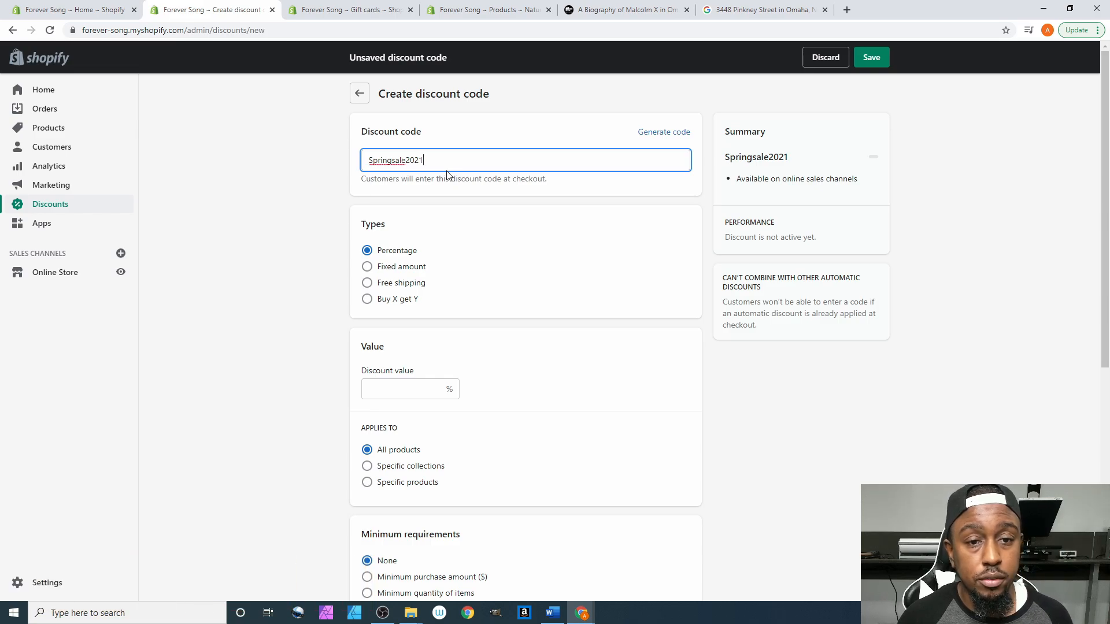
pyautogui.click(397, 163)
pyautogui.press('BackSpace')
pyautogui.write('S')
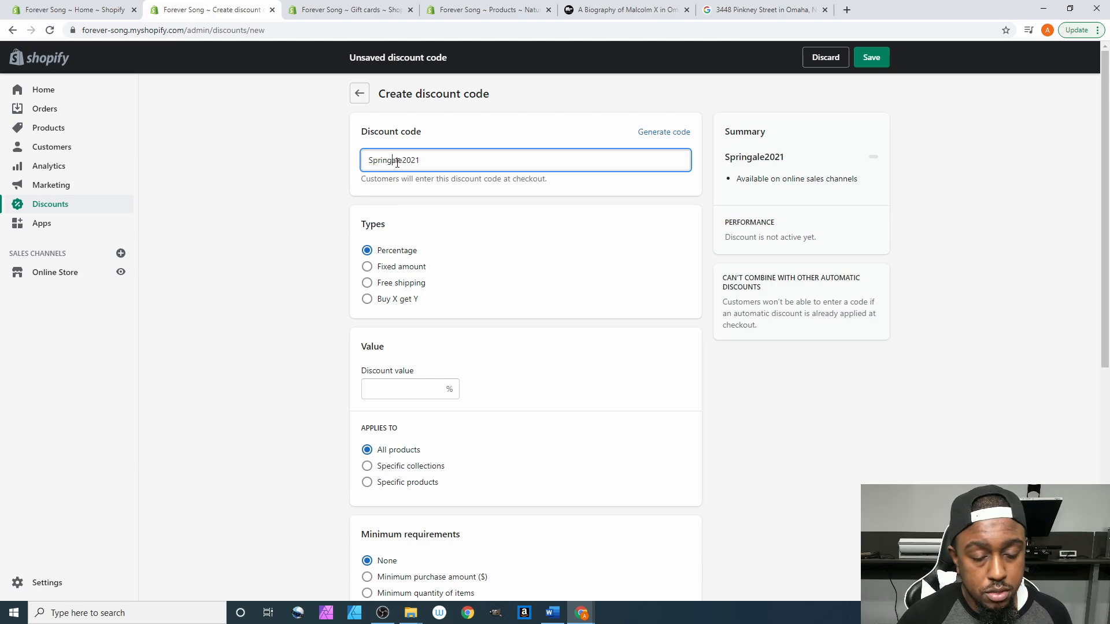
pyautogui.click(314, 216)
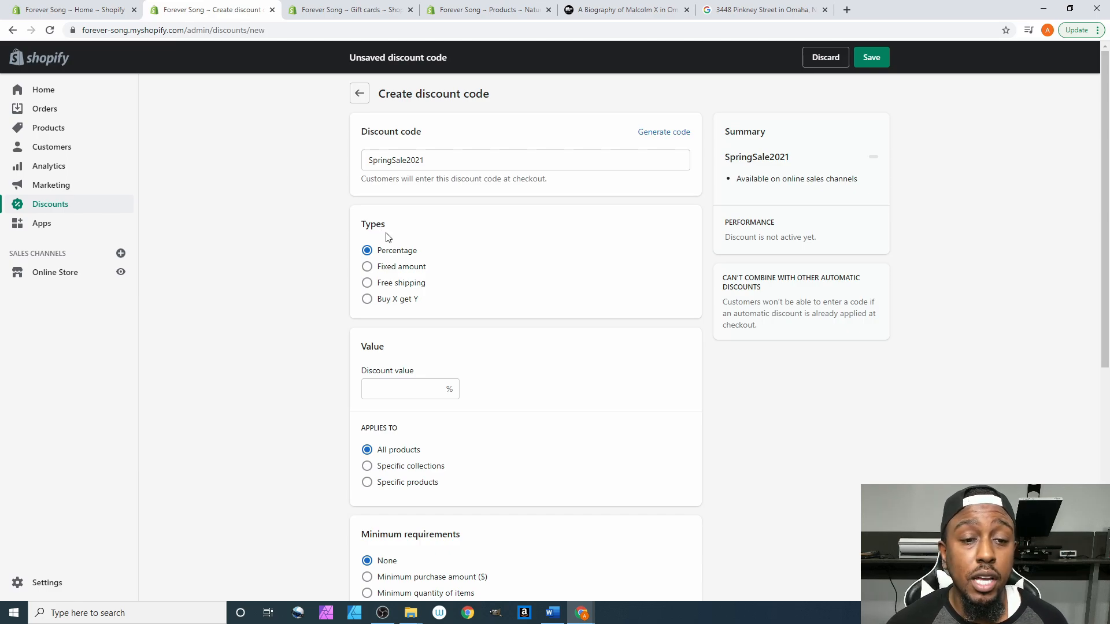
# Step: Preview the Fixed amount, Free shipping and Buy X get Y discount types, and return to Percentage
pyautogui.click(385, 269)
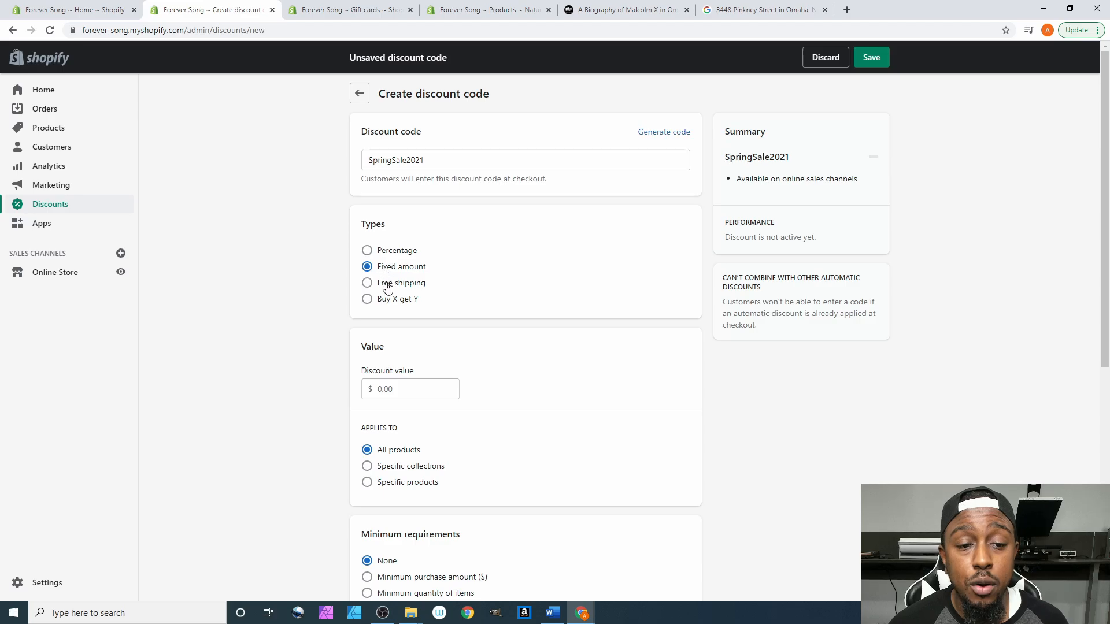
pyautogui.click(386, 286)
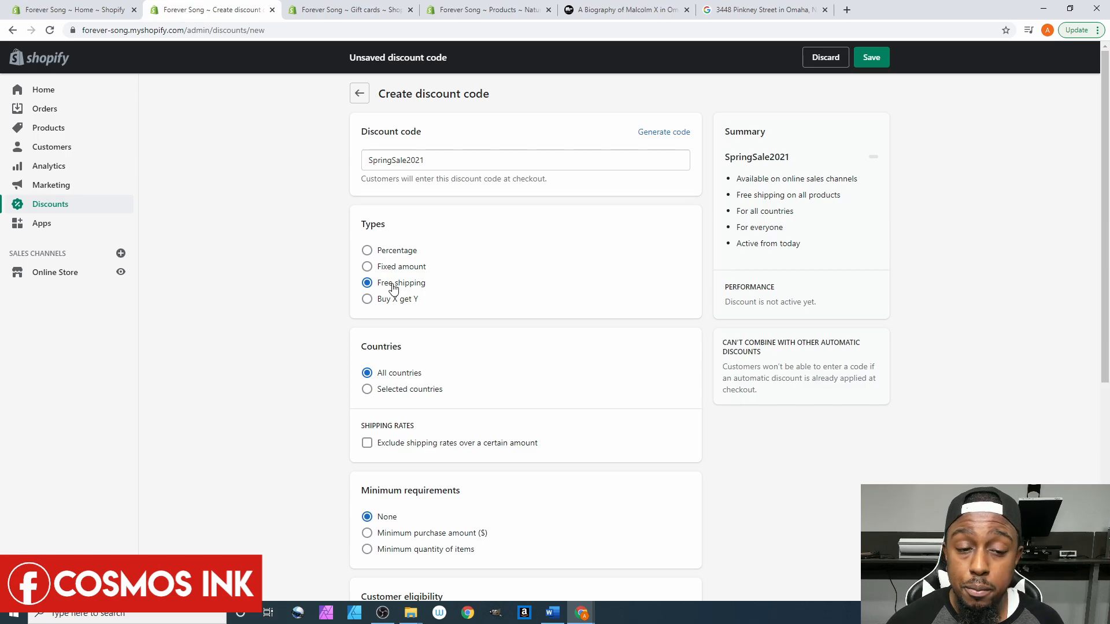
pyautogui.click(404, 300)
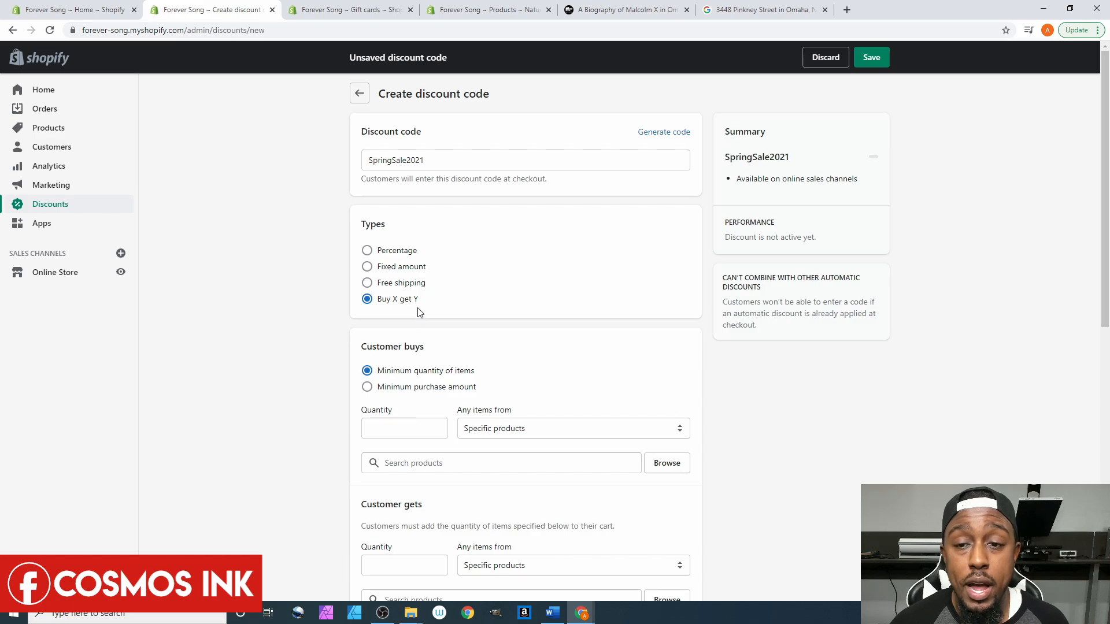
pyautogui.click(412, 252)
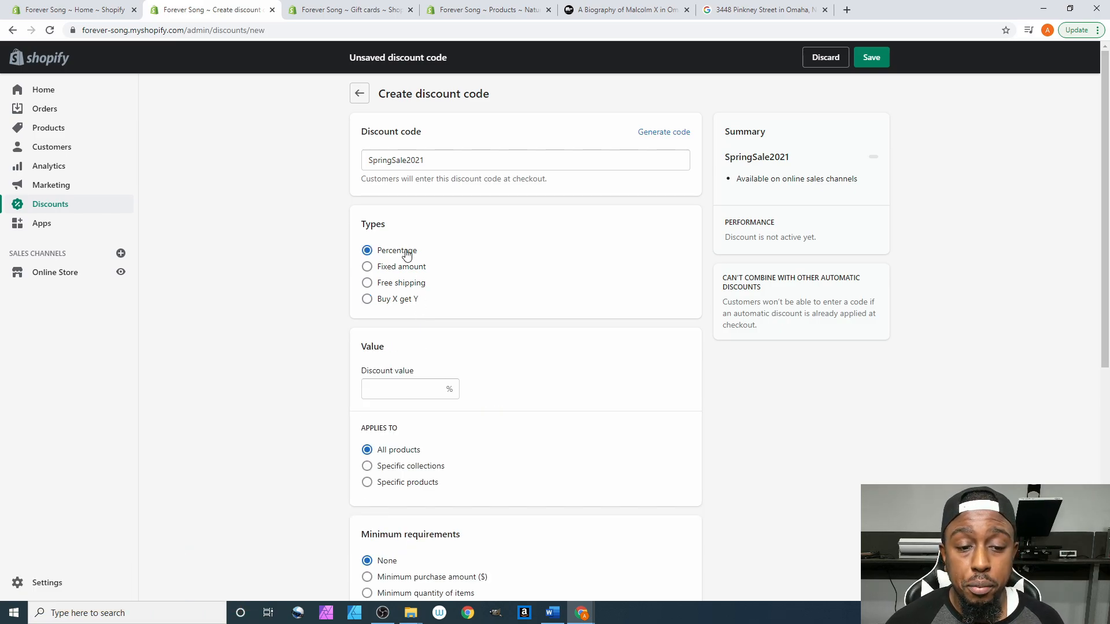
# Step: Set the percentage discount value to 20%
pyautogui.click(410, 385)
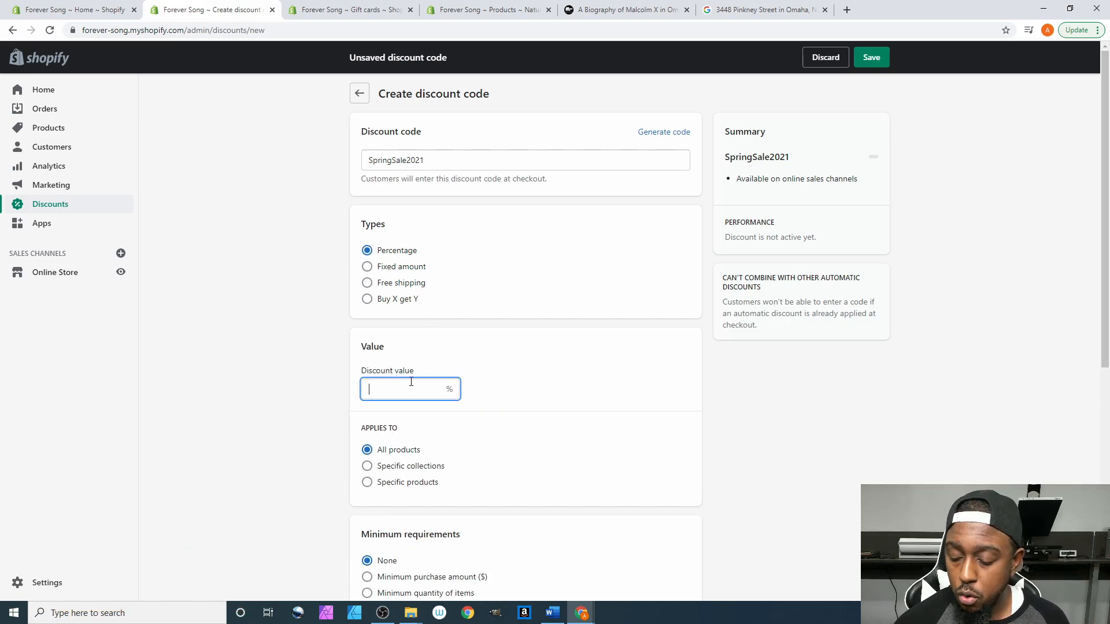
pyautogui.write('20')
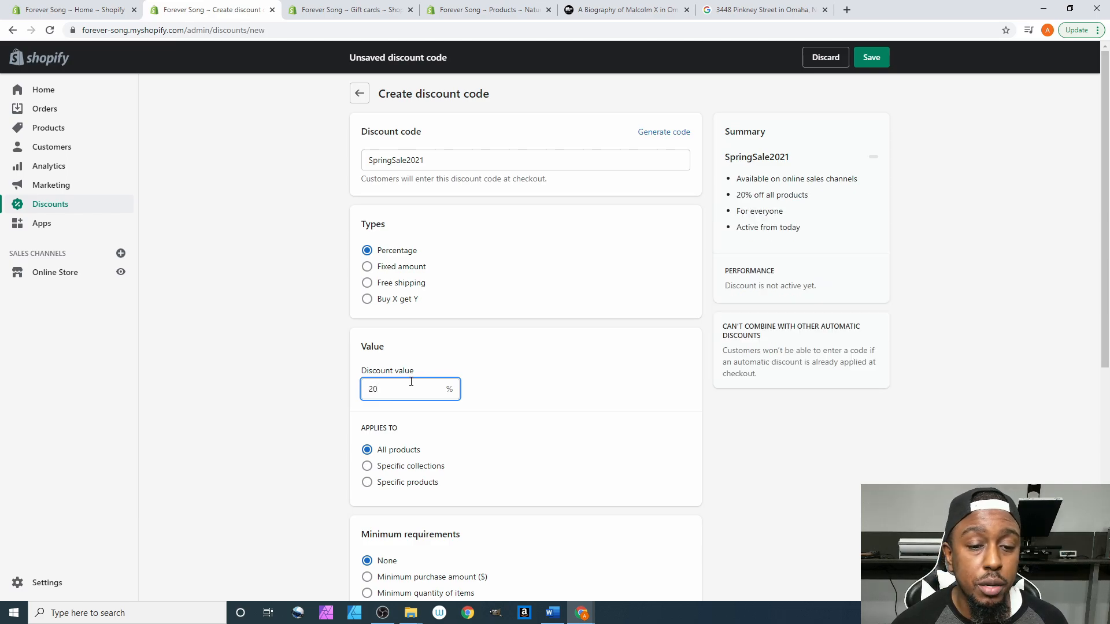
pyautogui.click(325, 414)
# Step: Browse the collections available for the discount without adding any, and make the discount apply to specific products
pyautogui.scroll(-1, 324, 414)
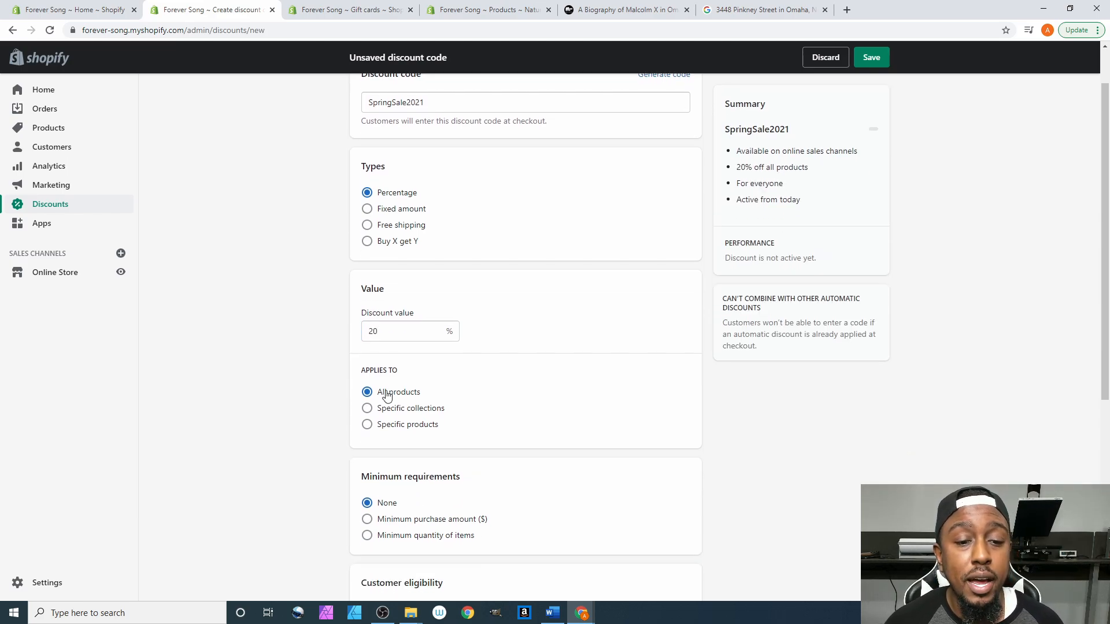
pyautogui.click(403, 409)
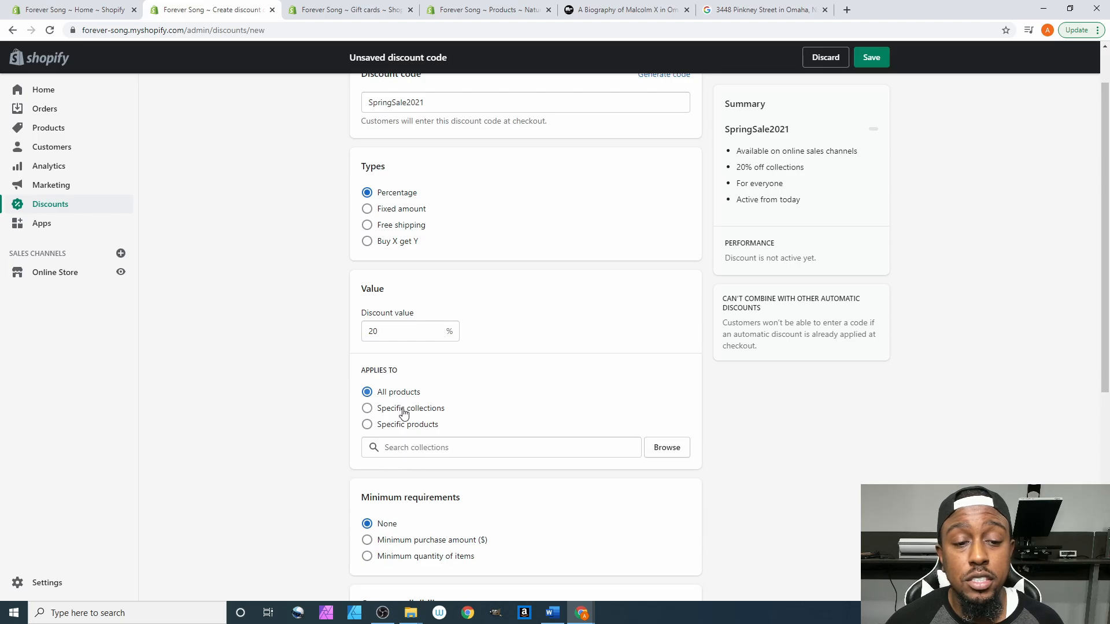
pyautogui.click(669, 449)
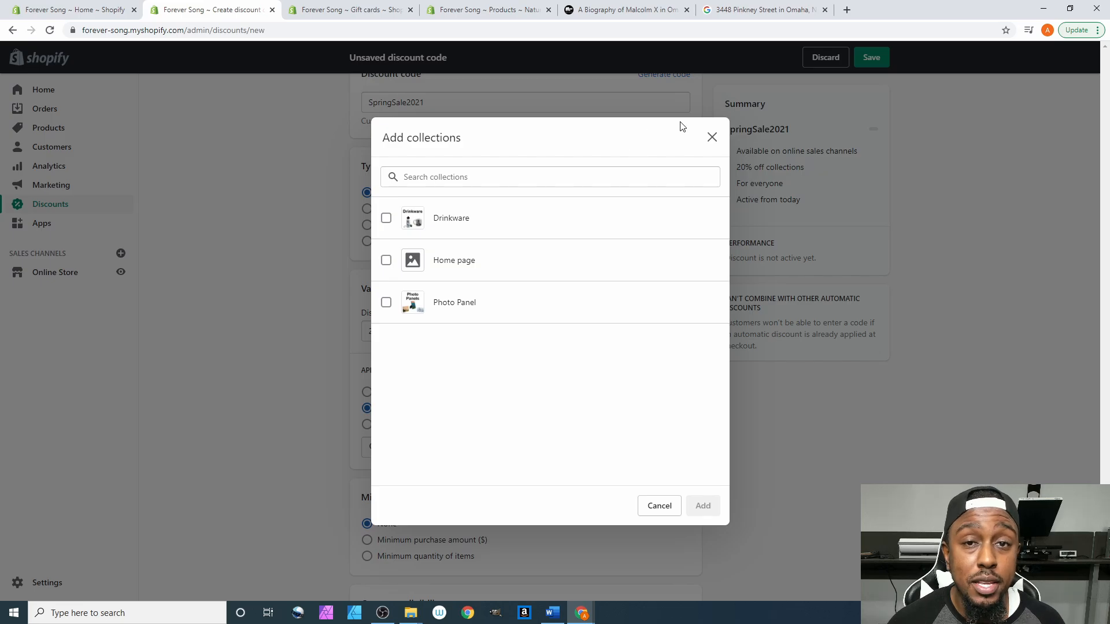
pyautogui.click(712, 138)
pyautogui.click(428, 426)
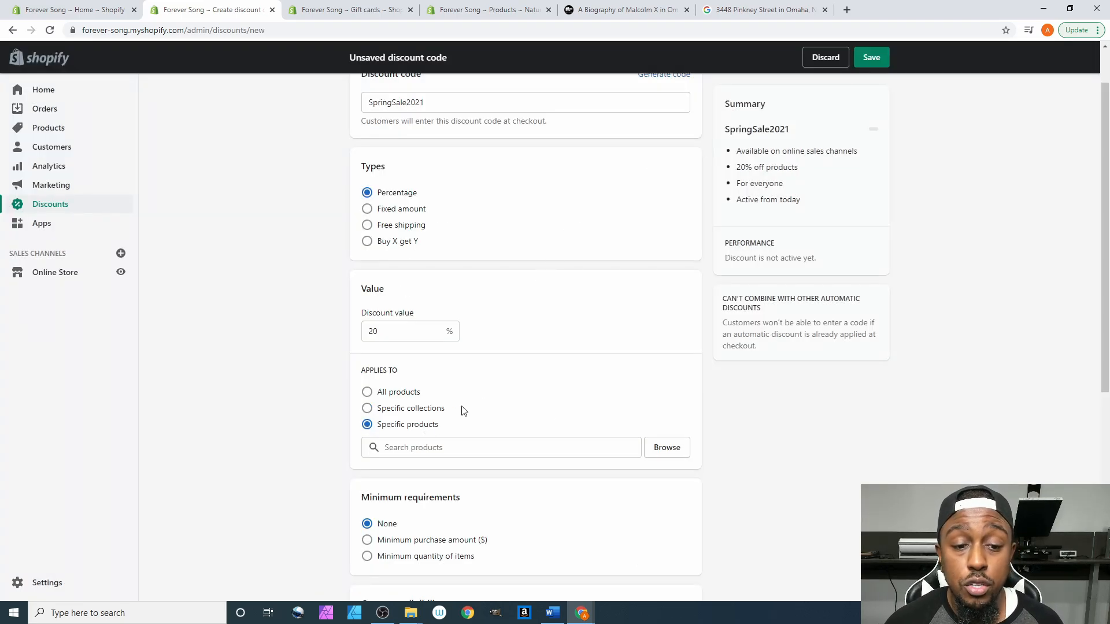
# Step: Try selecting the 10" x 10" Aluminum Photo Panel and the 6" x 6" Hardboard Photo Panel for the discount
pyautogui.click(663, 449)
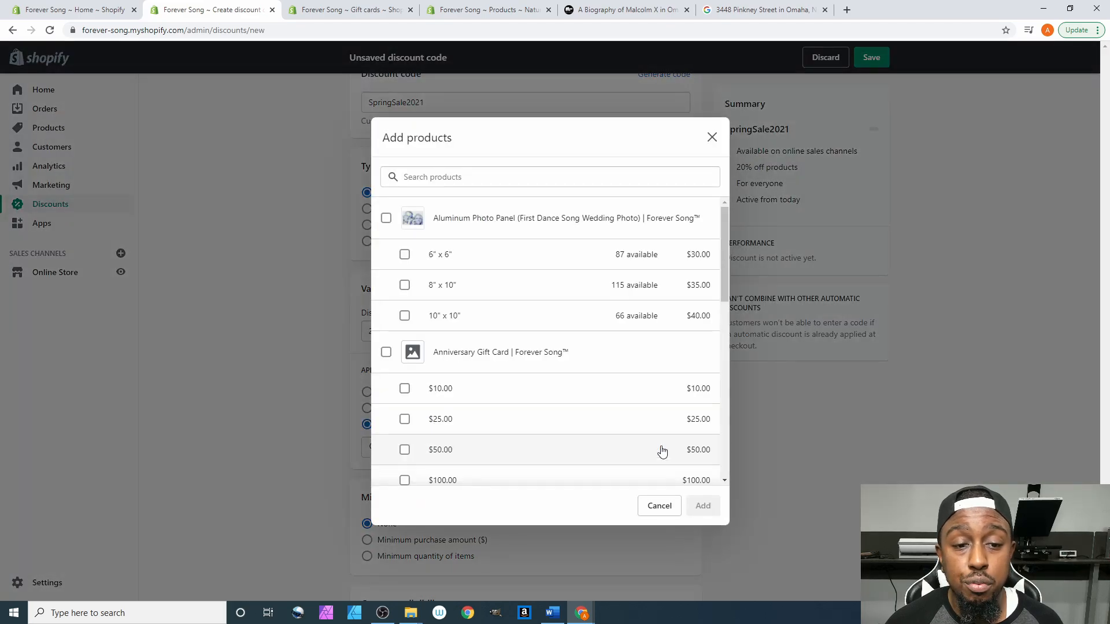
pyautogui.click(404, 317)
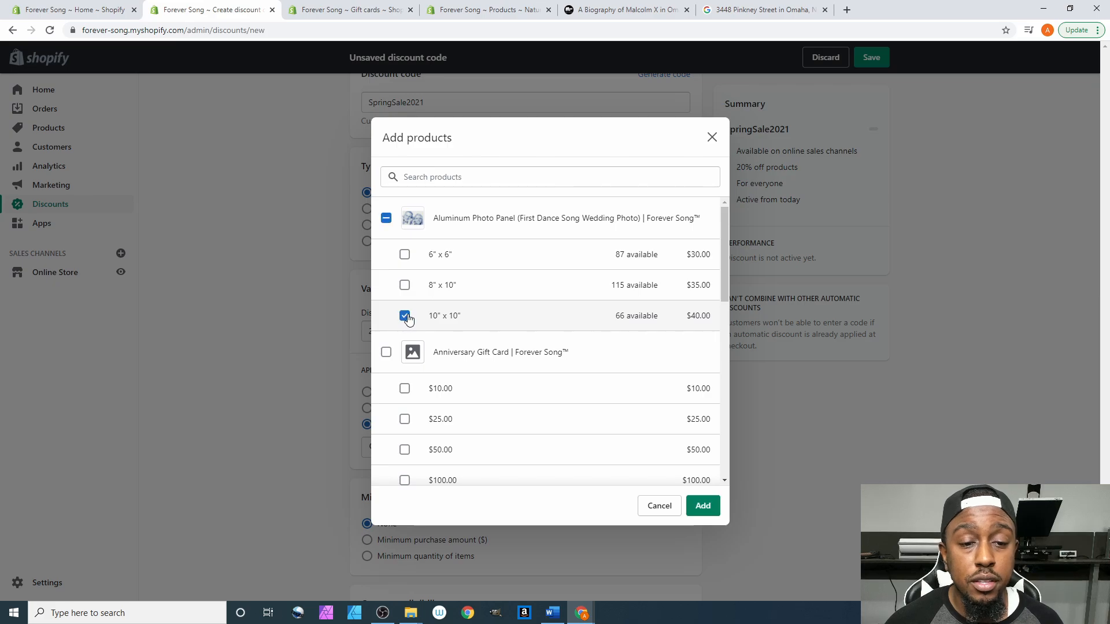
pyautogui.scroll(-2, 536, 328)
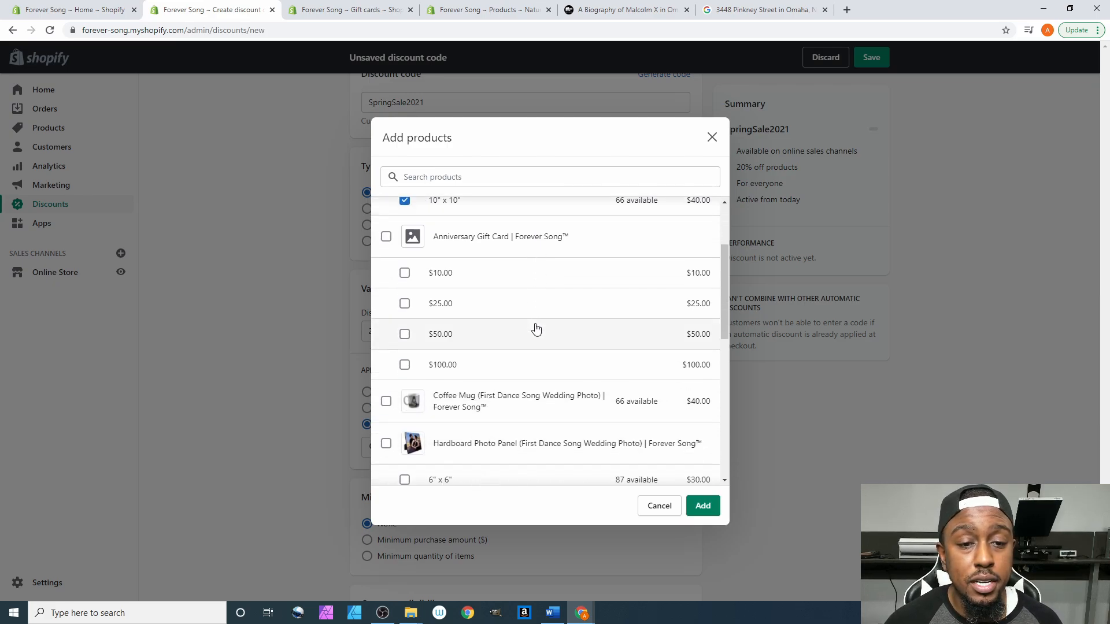
pyautogui.scroll(-2, 536, 329)
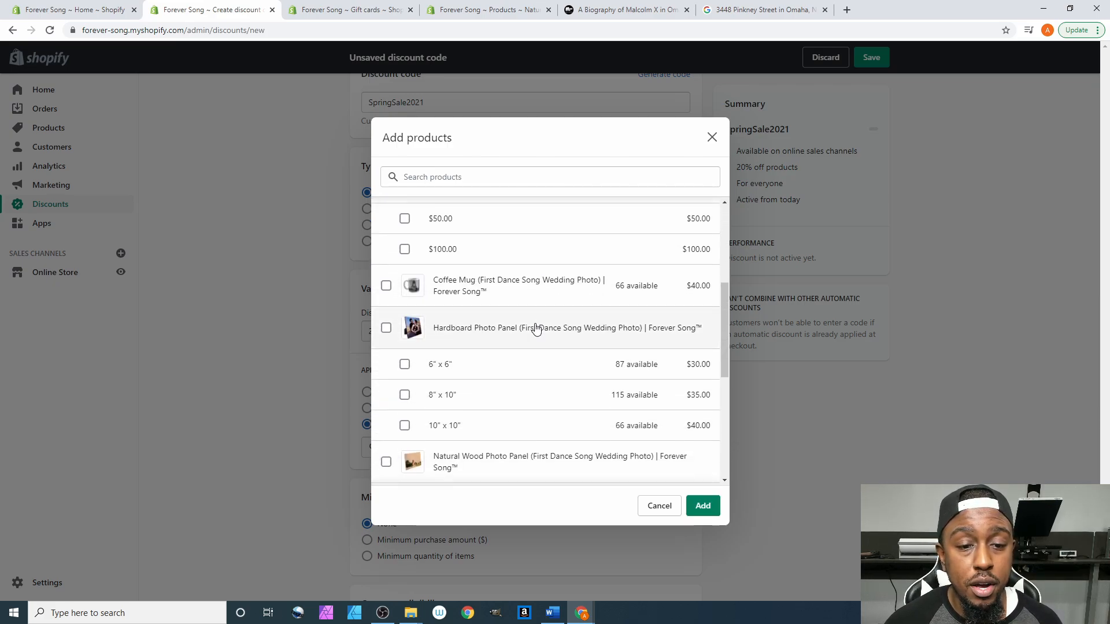
pyautogui.click(403, 365)
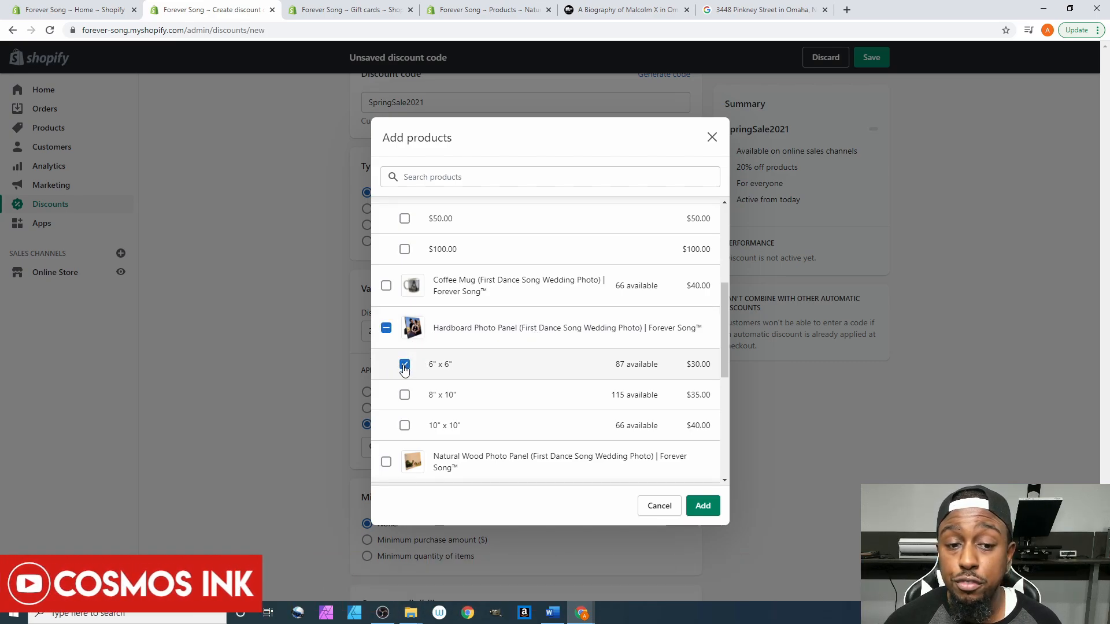
pyautogui.scroll(-2, 473, 387)
pyautogui.scroll(-3, 451, 278)
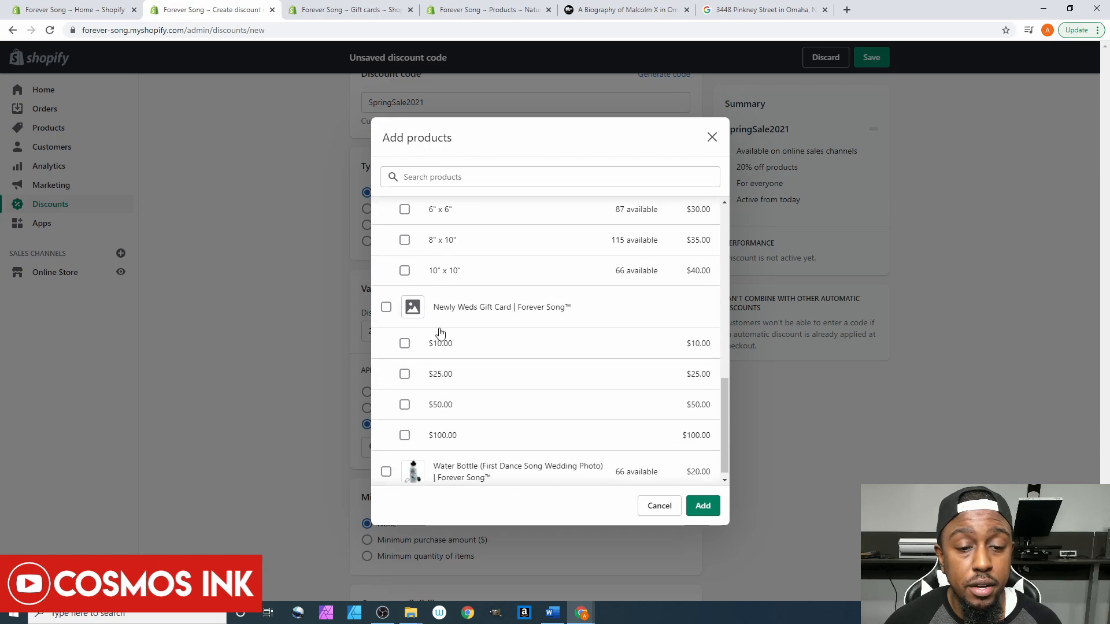
pyautogui.scroll(8, 444, 342)
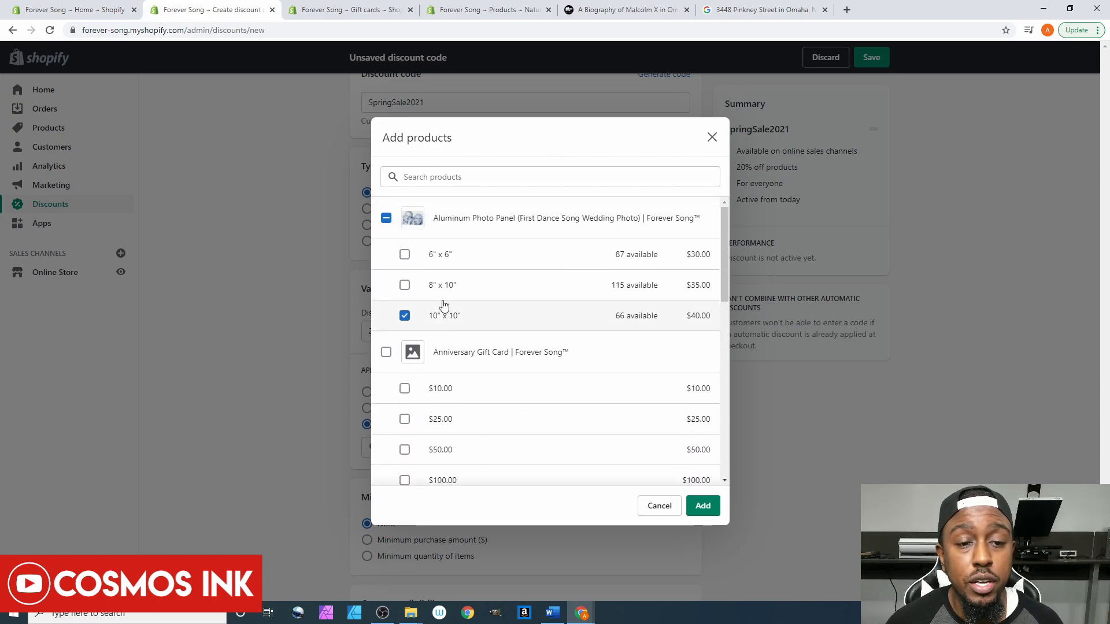
# Step: Try switching the Aluminum Photo Panel selection from 10" x 10" to all sizes and to 8" x 10" only, and cancel adding products
pyautogui.click(405, 315)
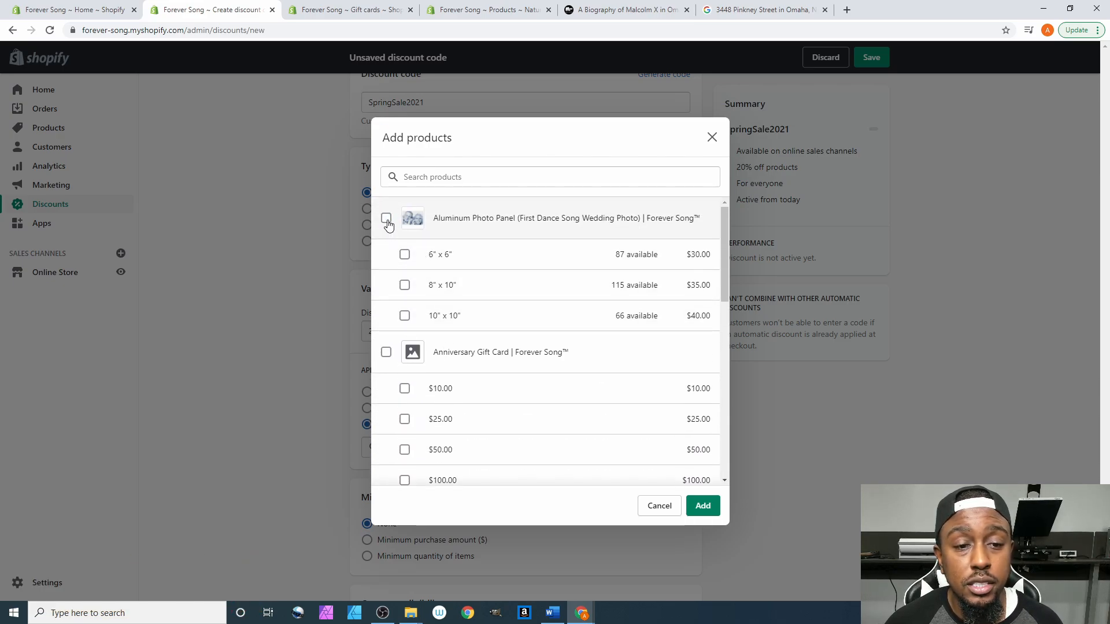
pyautogui.click(386, 219)
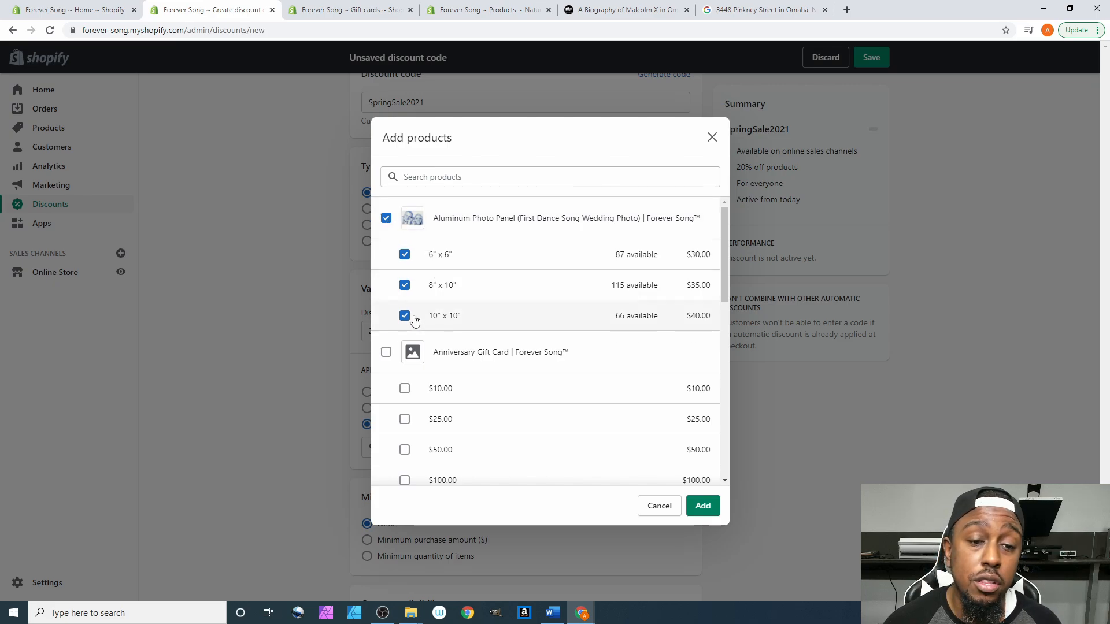
pyautogui.click(386, 218)
pyautogui.click(404, 284)
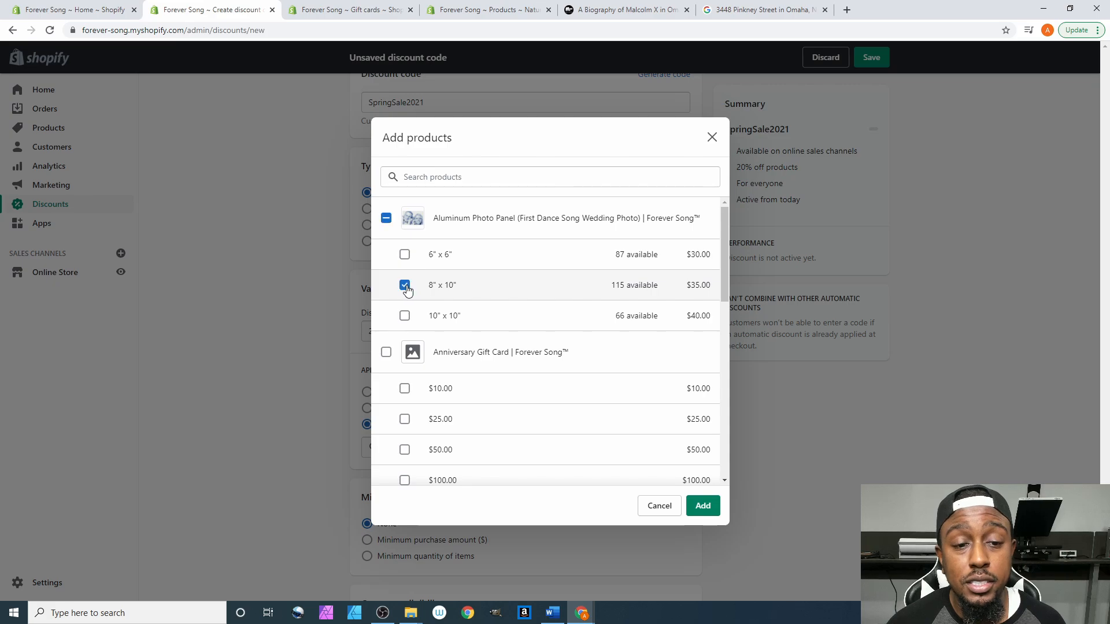
pyautogui.scroll(-3, 445, 364)
pyautogui.scroll(1, 447, 371)
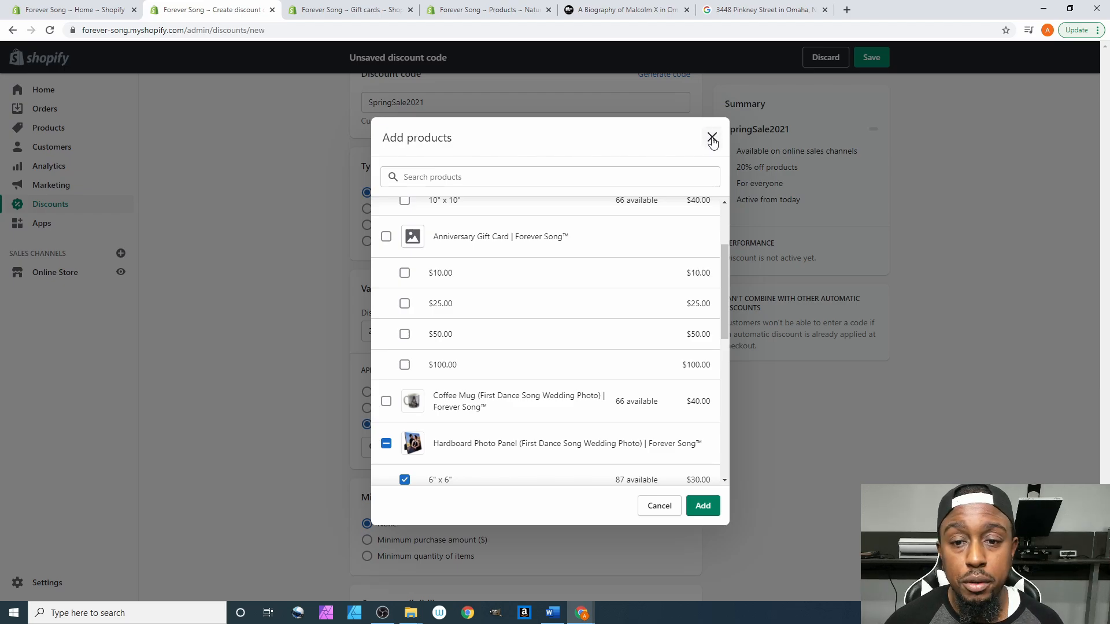
pyautogui.click(651, 508)
# Step: Require a minimum purchase amount of $100 for the discount code
pyautogui.scroll(-3, 748, 399)
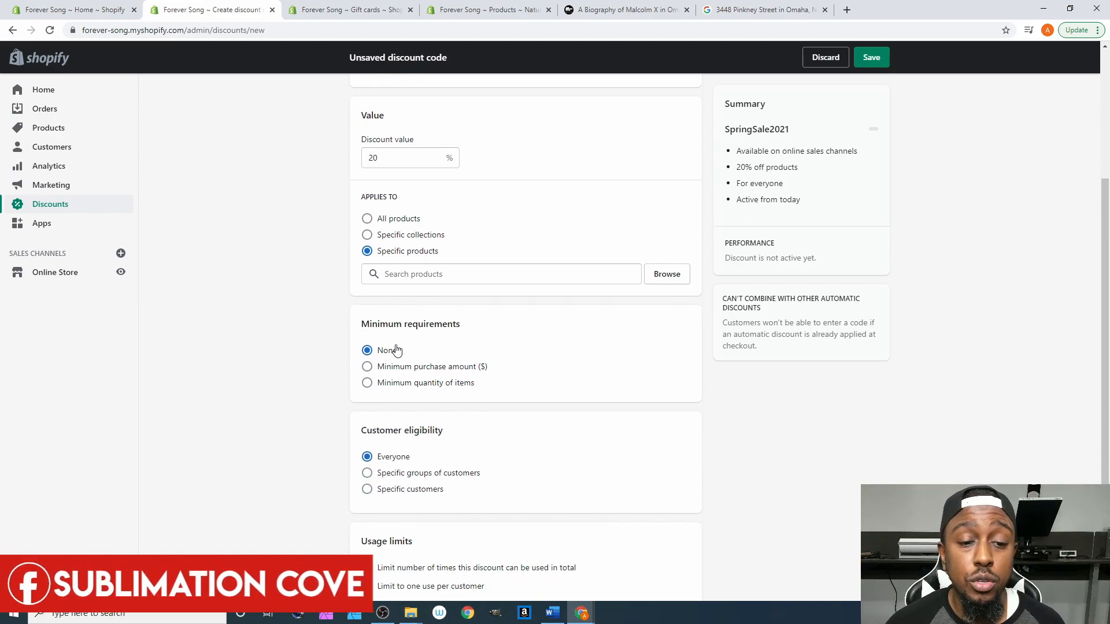
pyautogui.click(403, 373)
pyautogui.click(419, 386)
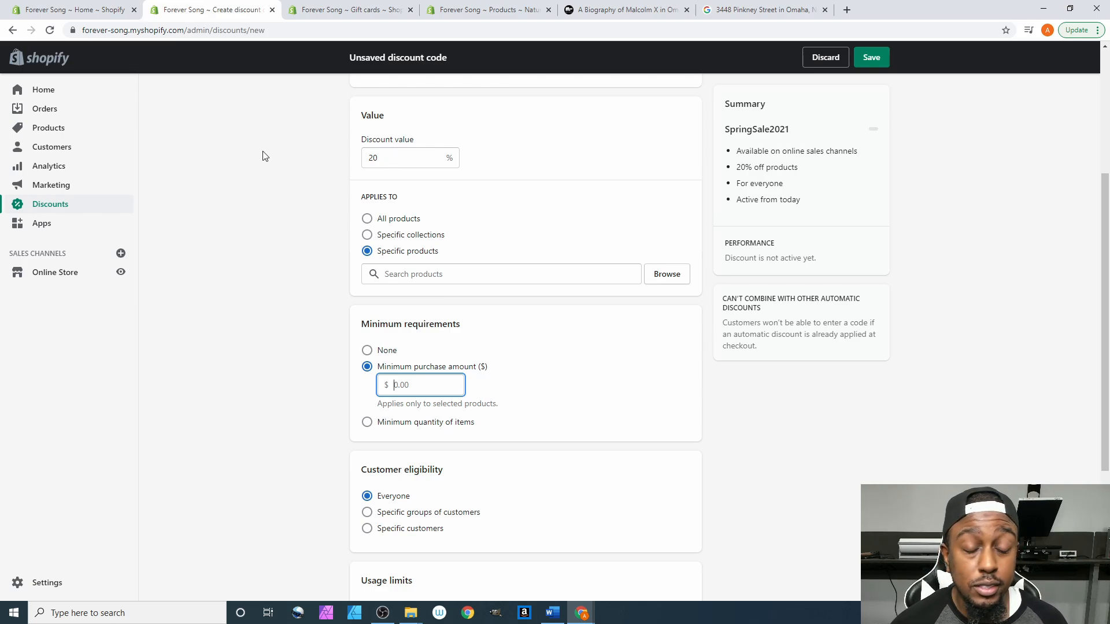
pyautogui.write('100')
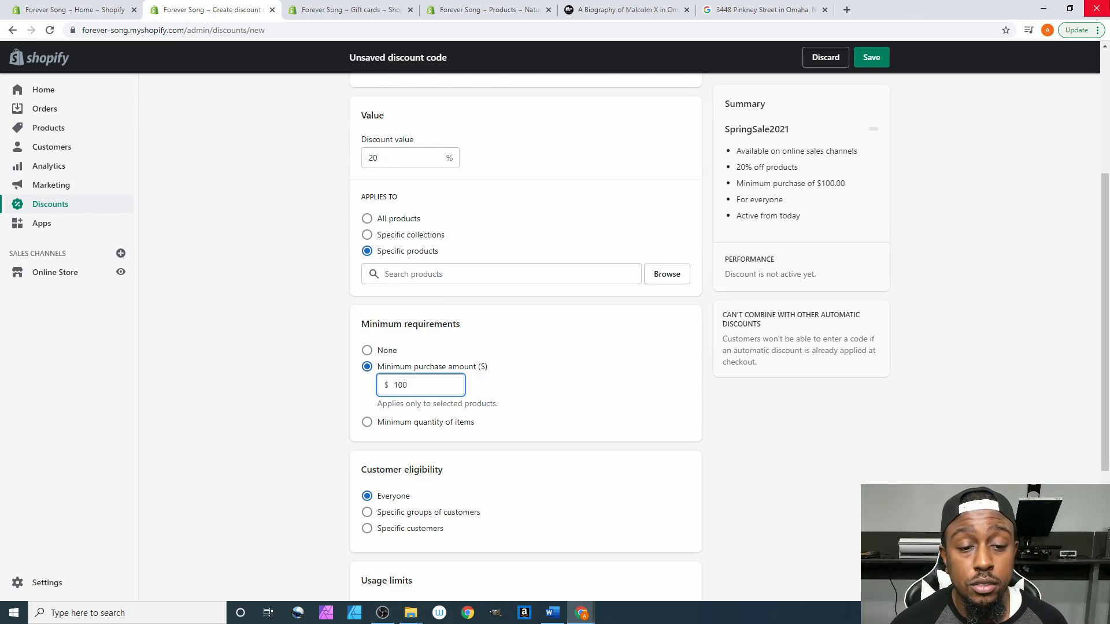
pyautogui.click(289, 346)
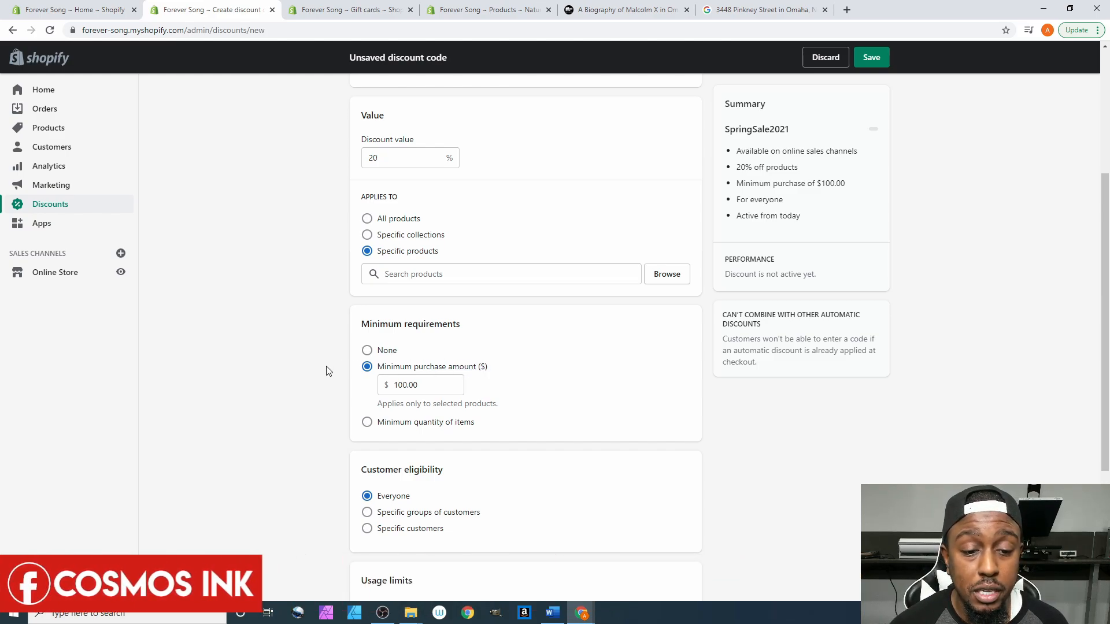
pyautogui.scroll(-2, 327, 373)
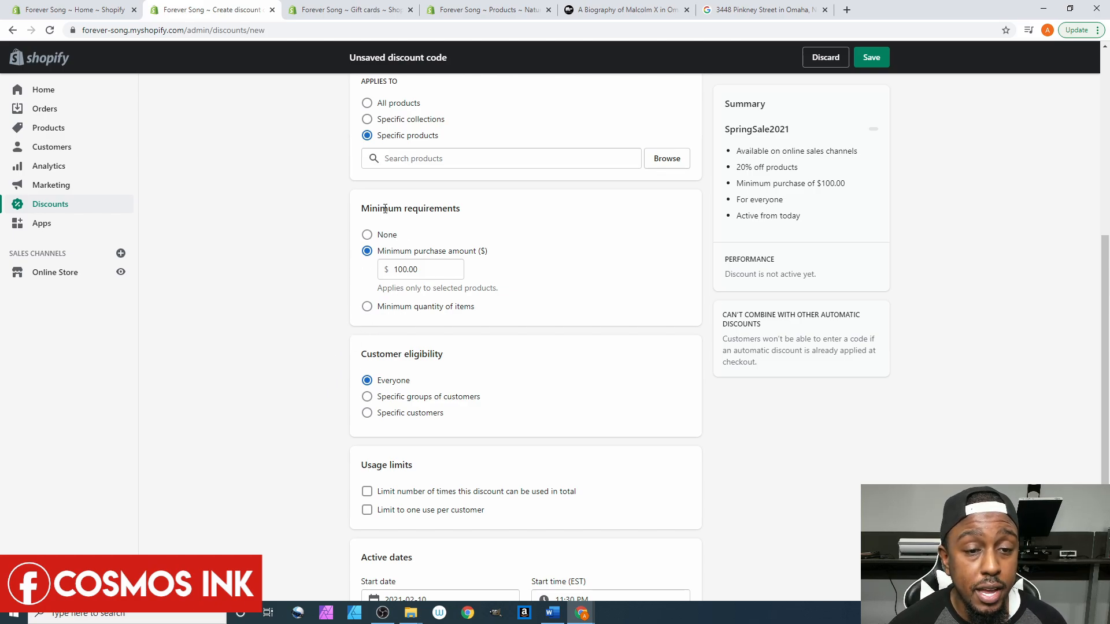
# Step: Try limiting customer eligibility to specific groups, selecting Abandoned checkouts and Email subscribers in turn, and close the group list without adding any
pyautogui.scroll(-1, 347, 337)
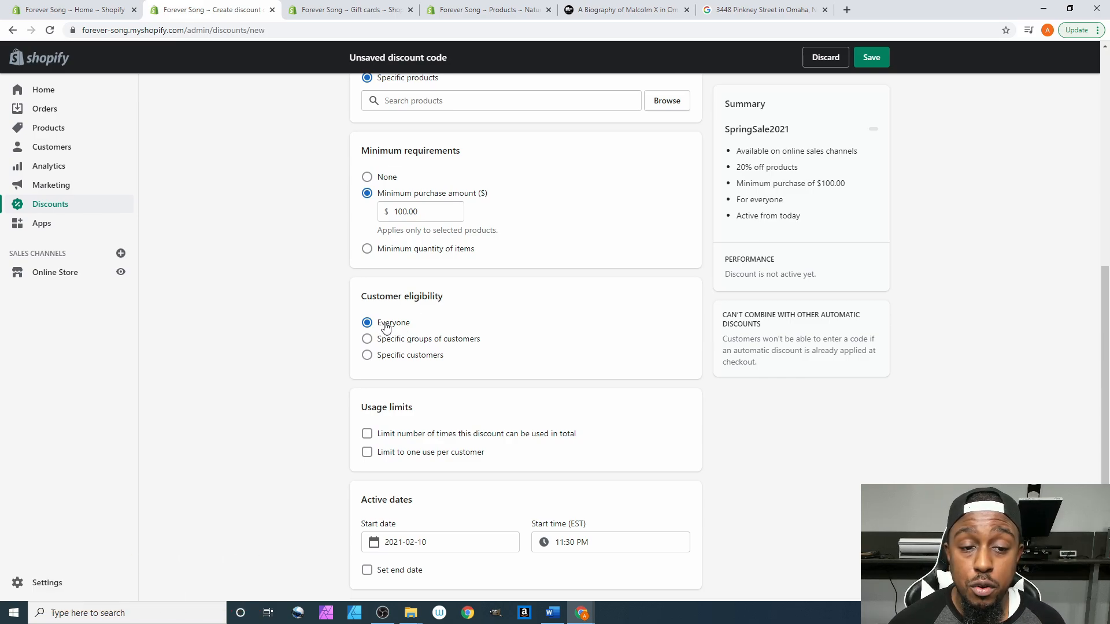
pyautogui.click(390, 341)
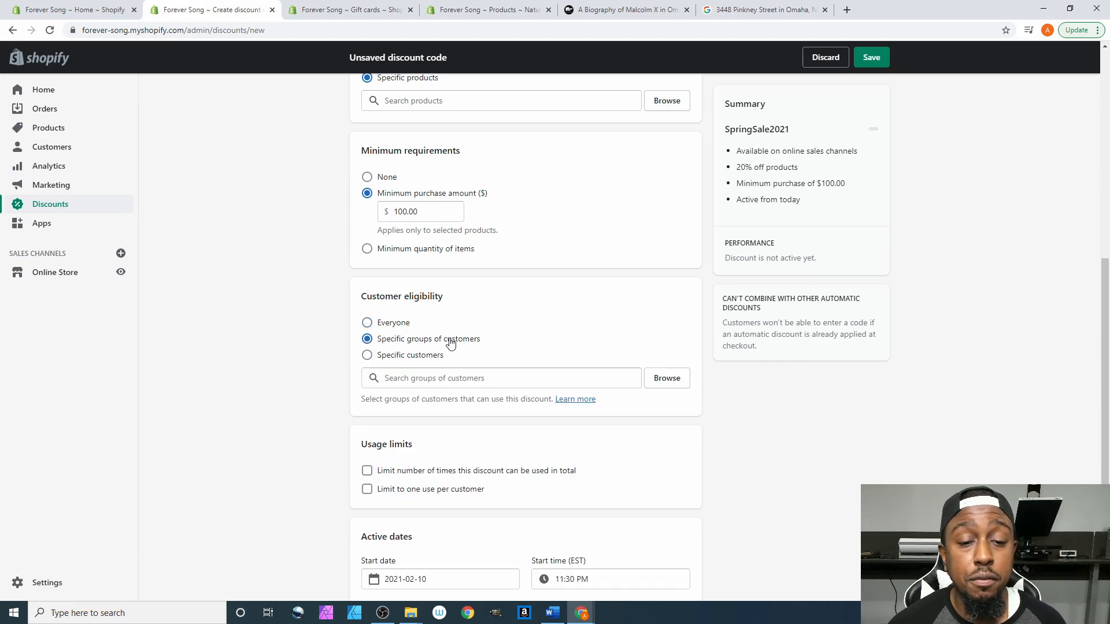
pyautogui.click(453, 376)
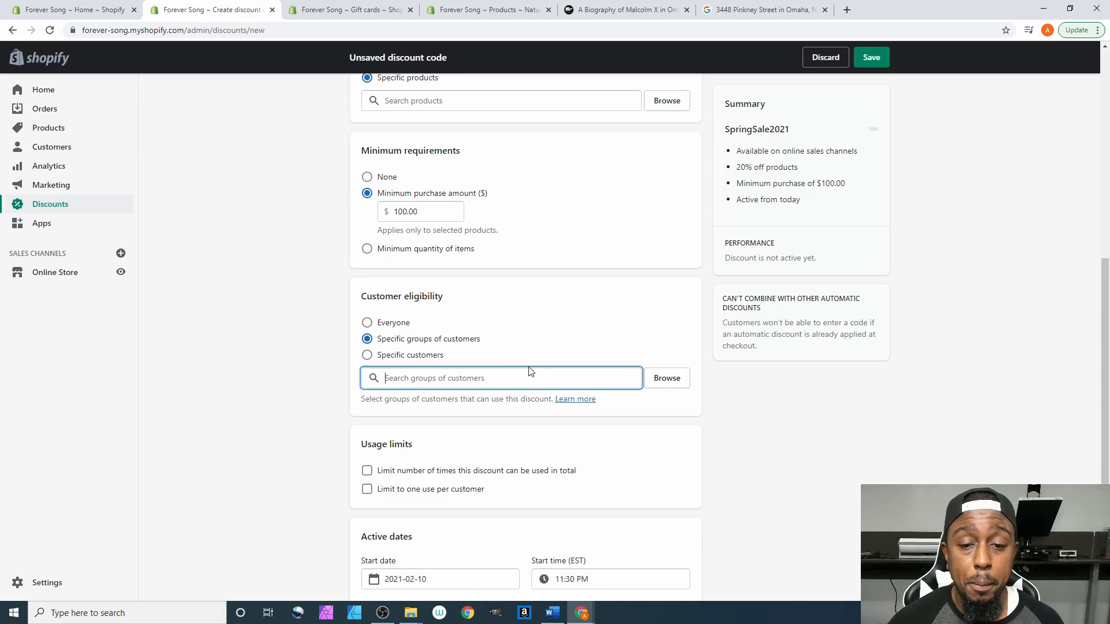
pyautogui.click(674, 377)
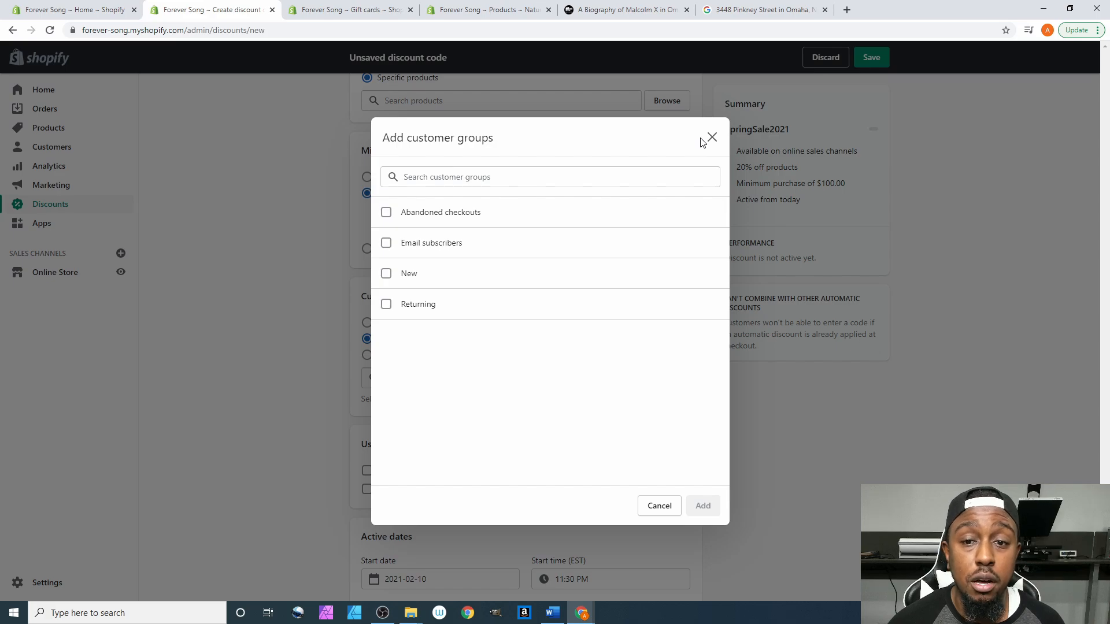
pyautogui.click(422, 215)
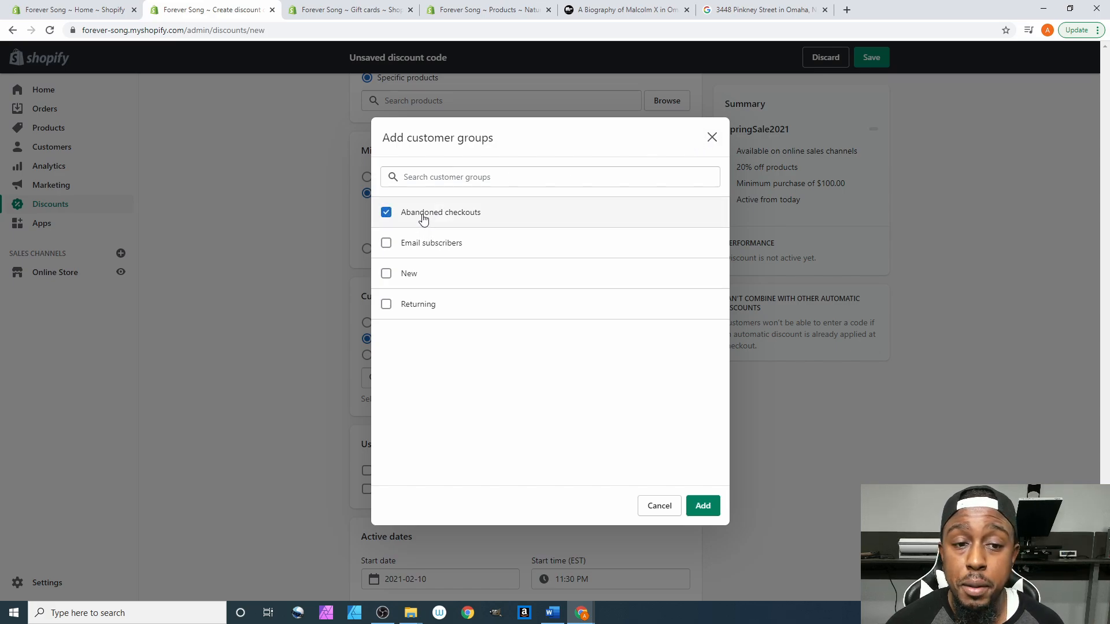
pyautogui.click(423, 216)
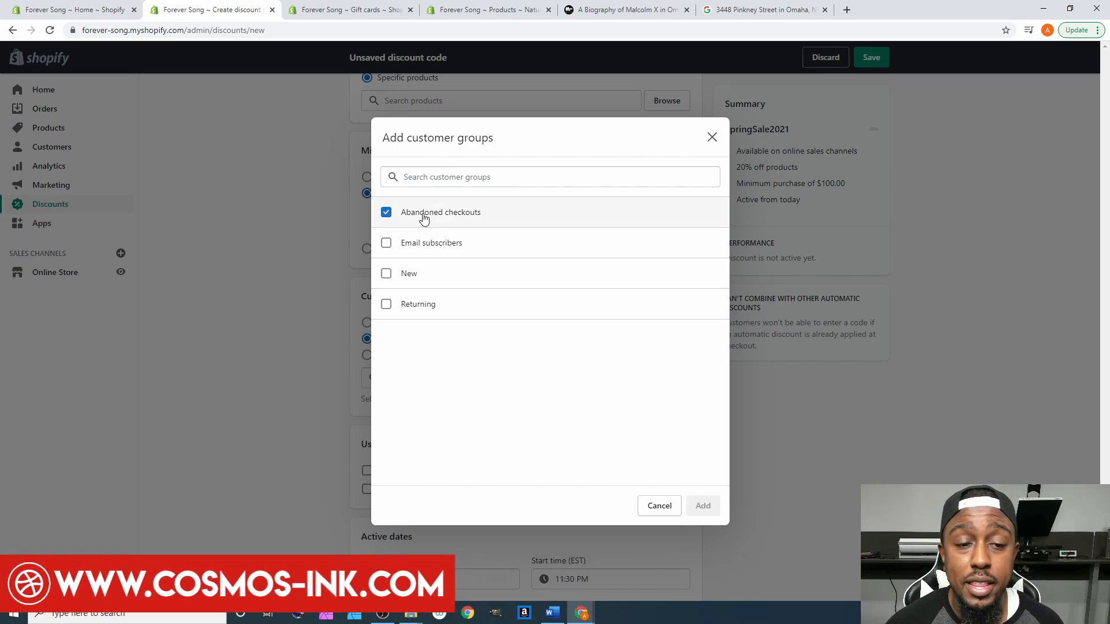
pyautogui.click(418, 244)
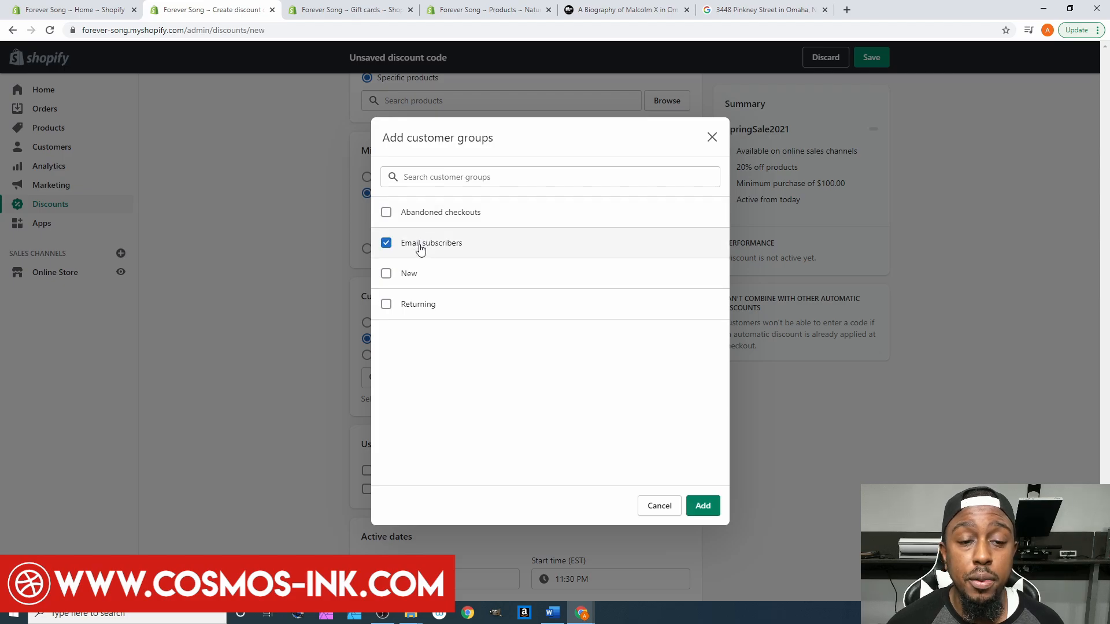
pyautogui.click(431, 245)
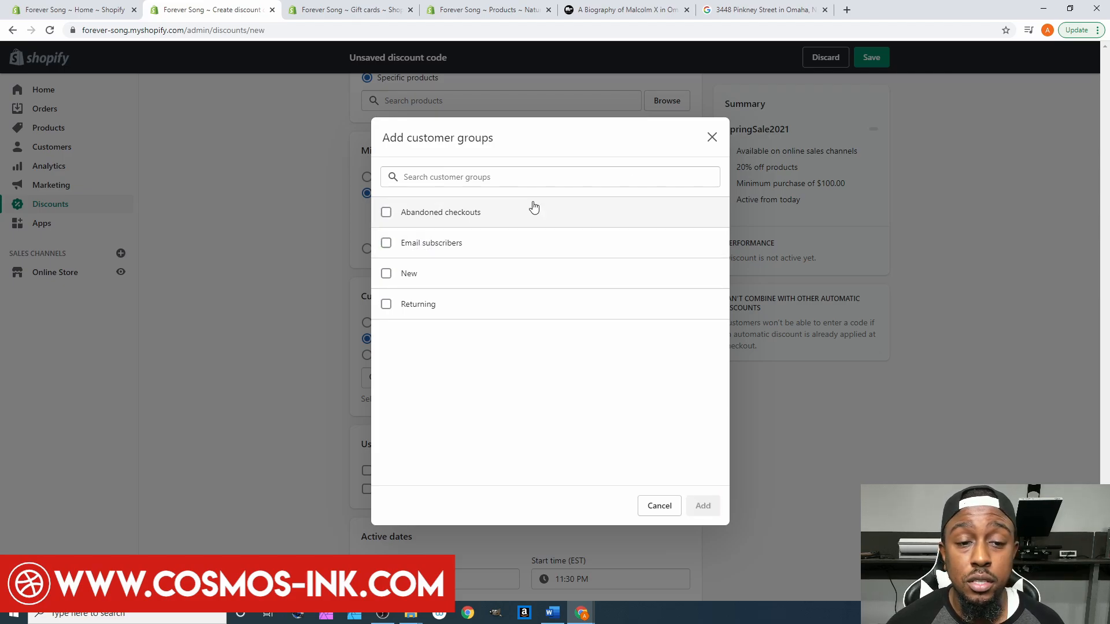
pyautogui.click(710, 140)
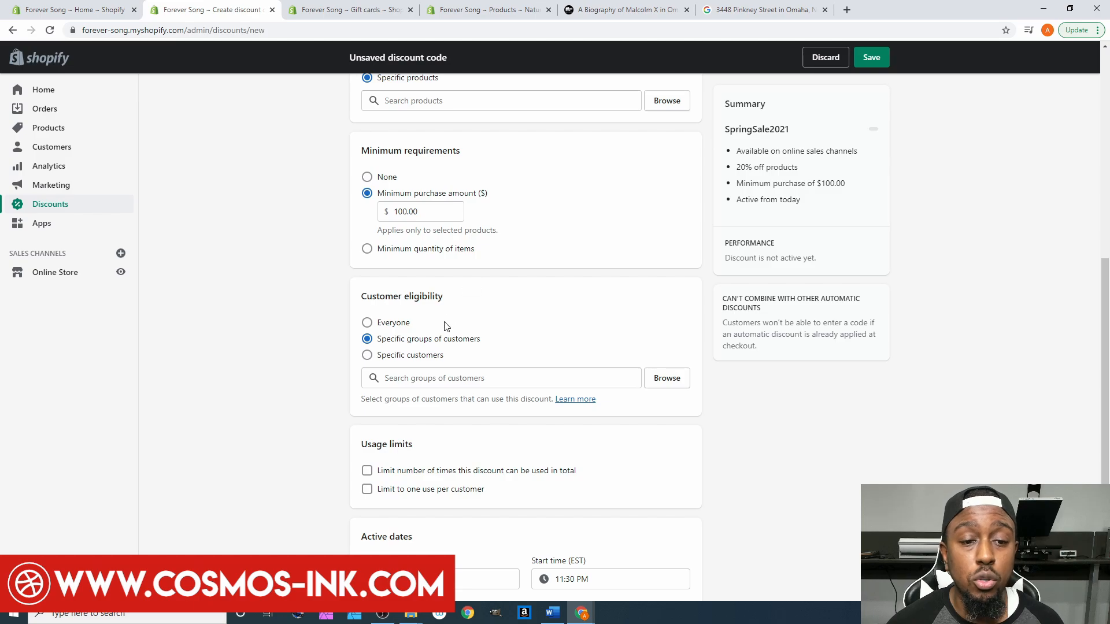
# Step: Switch customer eligibility to specific customers, try selecting the listed customer, and close the customer list without adding anyone
pyautogui.click(411, 355)
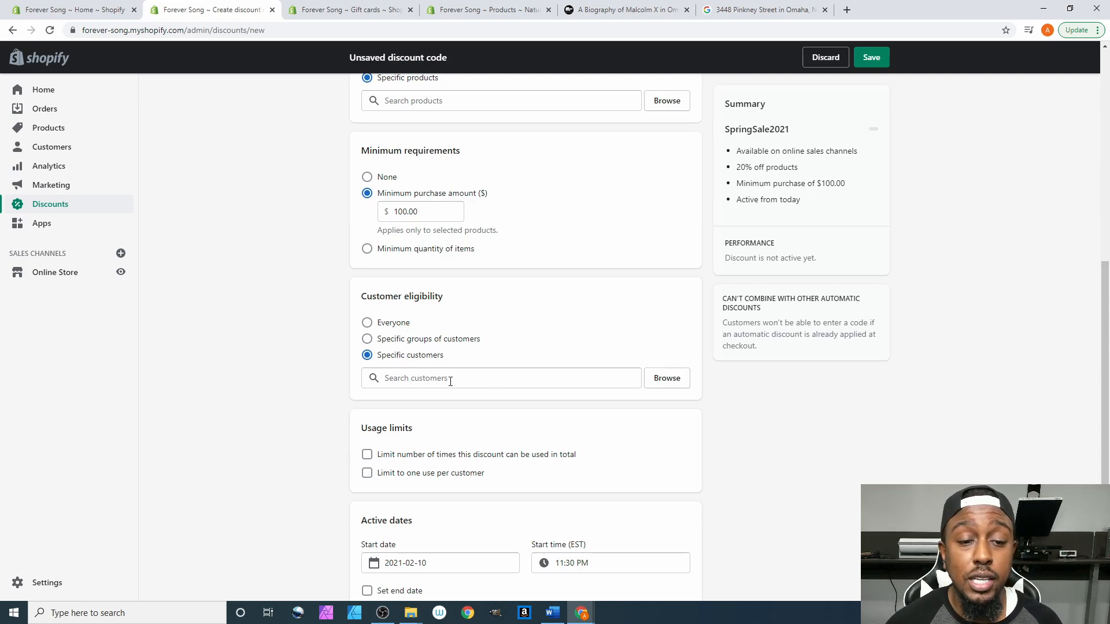
pyautogui.click(666, 379)
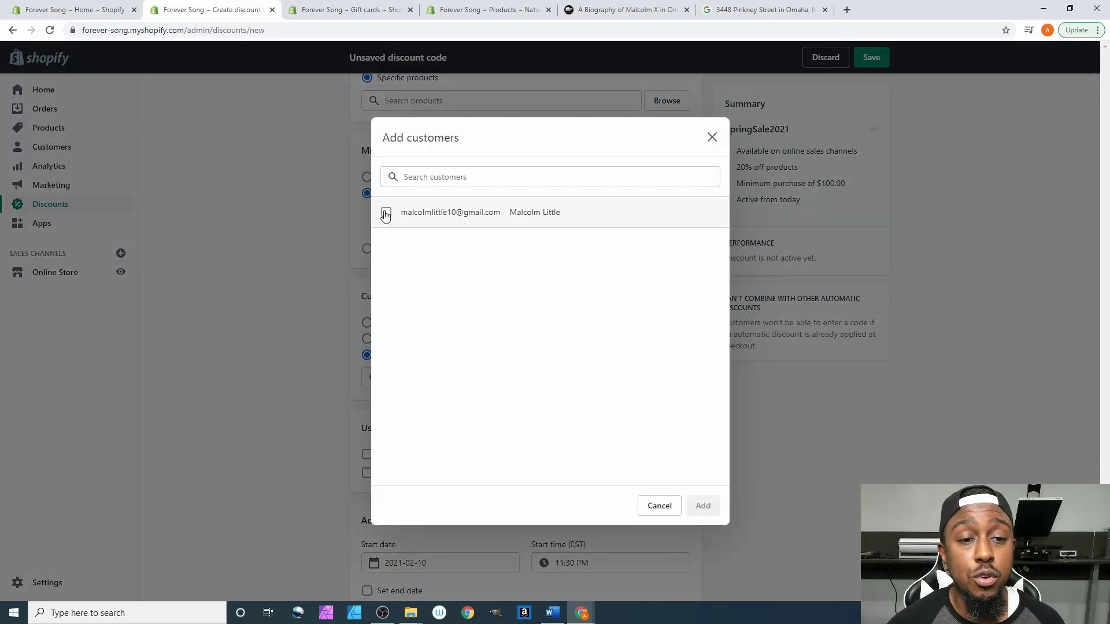
pyautogui.click(386, 213)
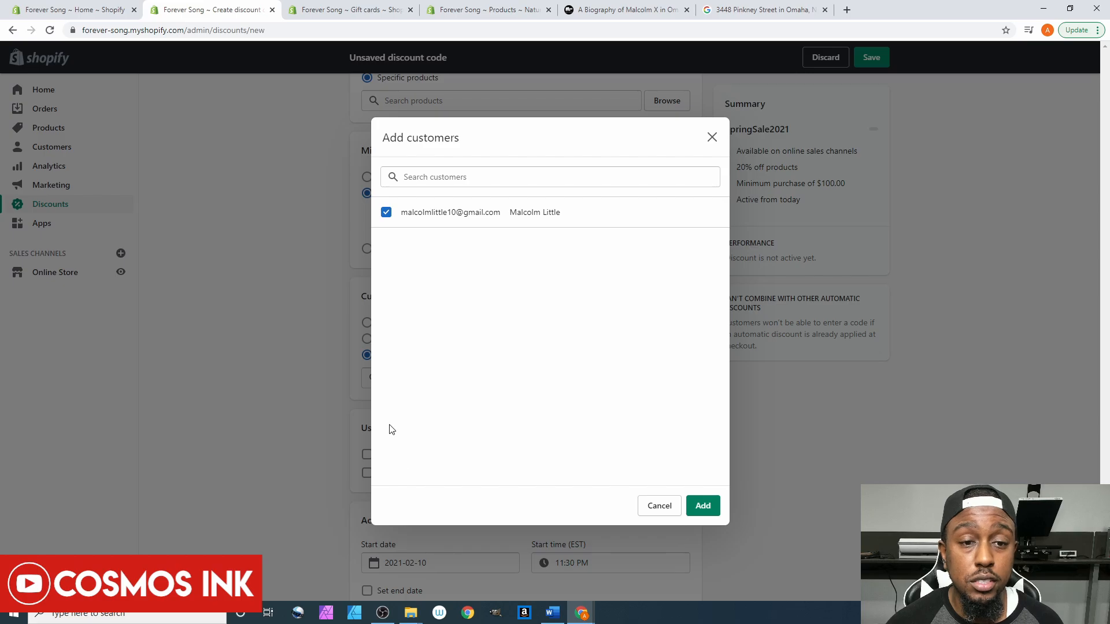
pyautogui.click(712, 139)
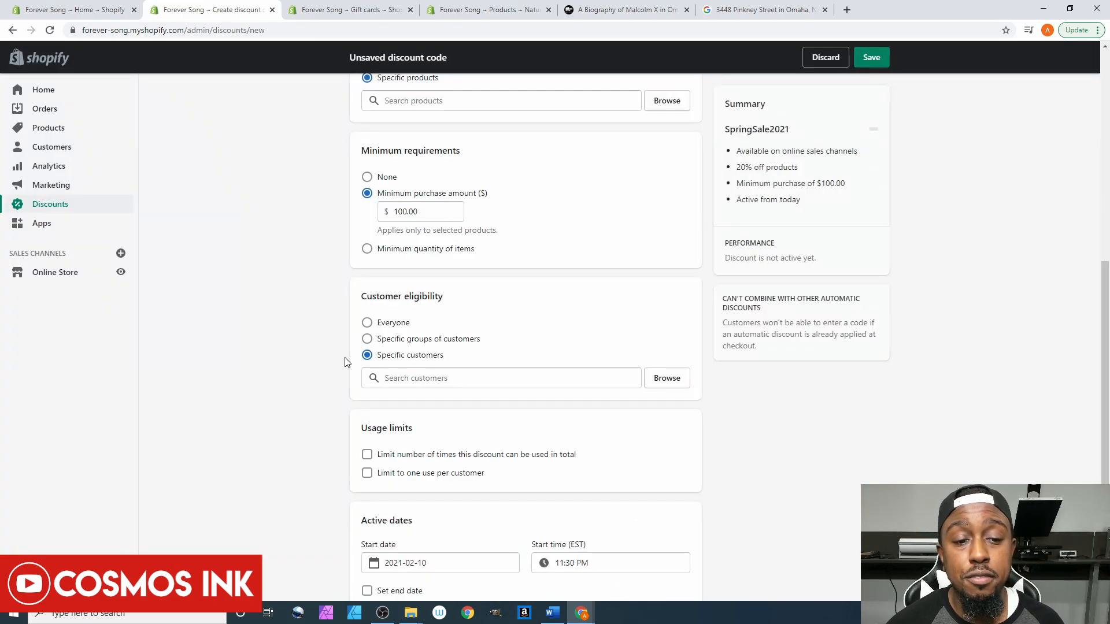
# Step: Review the discount code's value, product scope, minimum requirements and customer eligibility settings
pyautogui.scroll(4, 268, 332)
pyautogui.scroll(-1, 267, 335)
pyautogui.scroll(2, 268, 335)
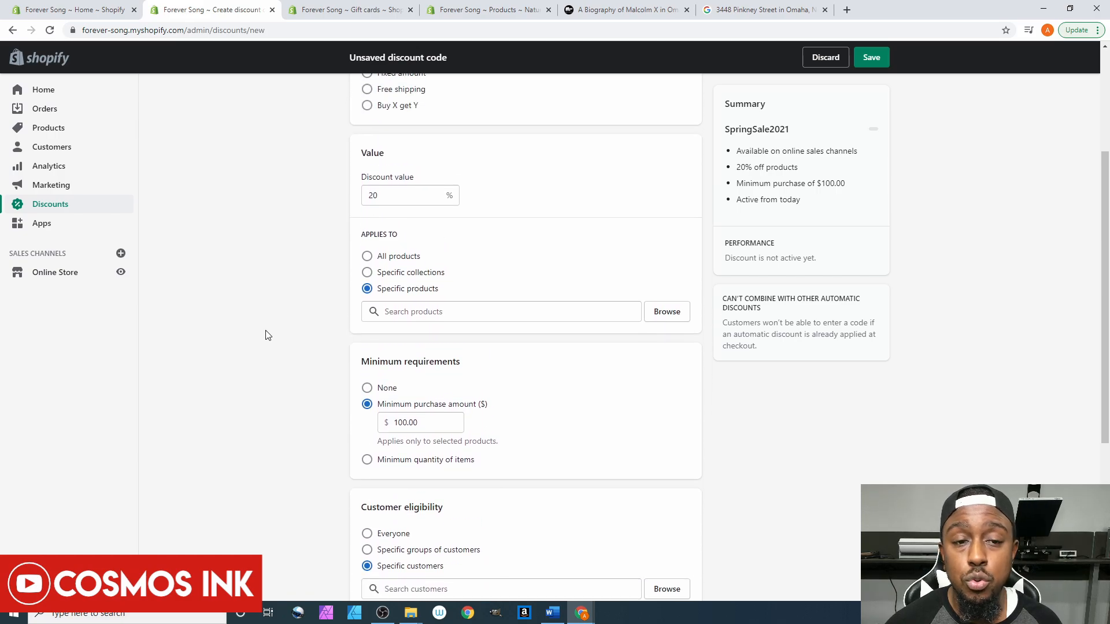
pyautogui.scroll(-1, 268, 335)
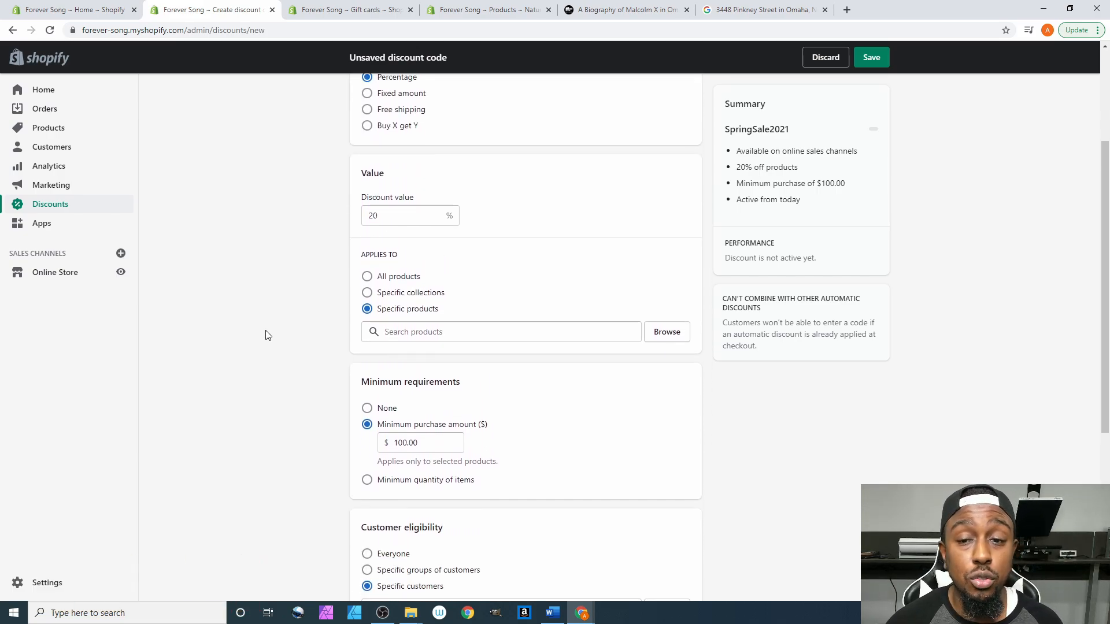
pyautogui.scroll(-1, 267, 335)
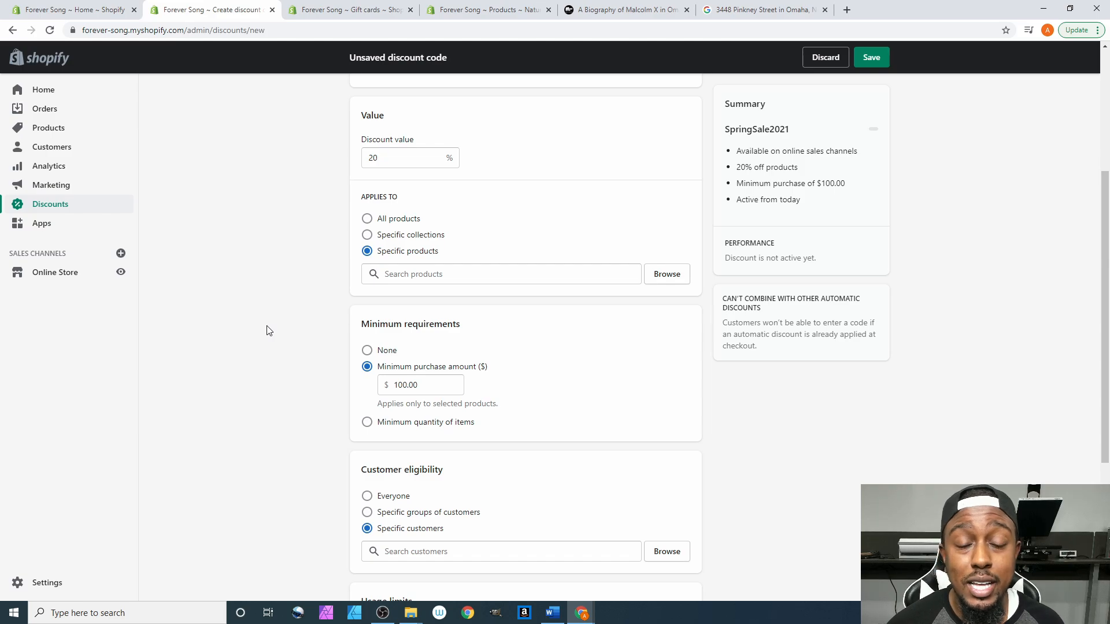
pyautogui.scroll(-2, 267, 330)
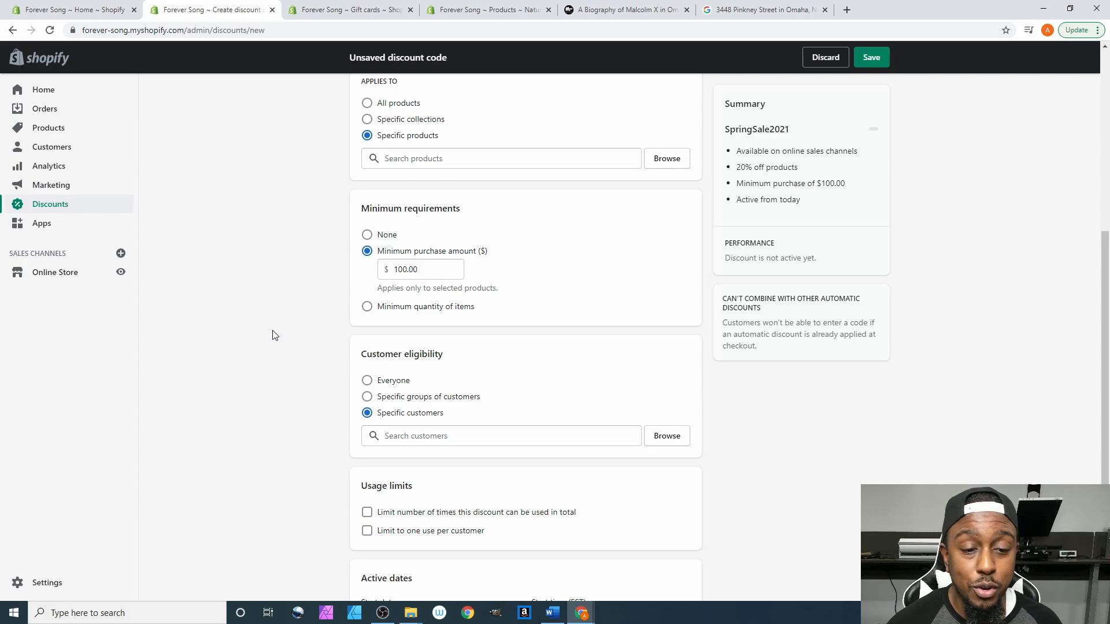
pyautogui.scroll(-2, 283, 336)
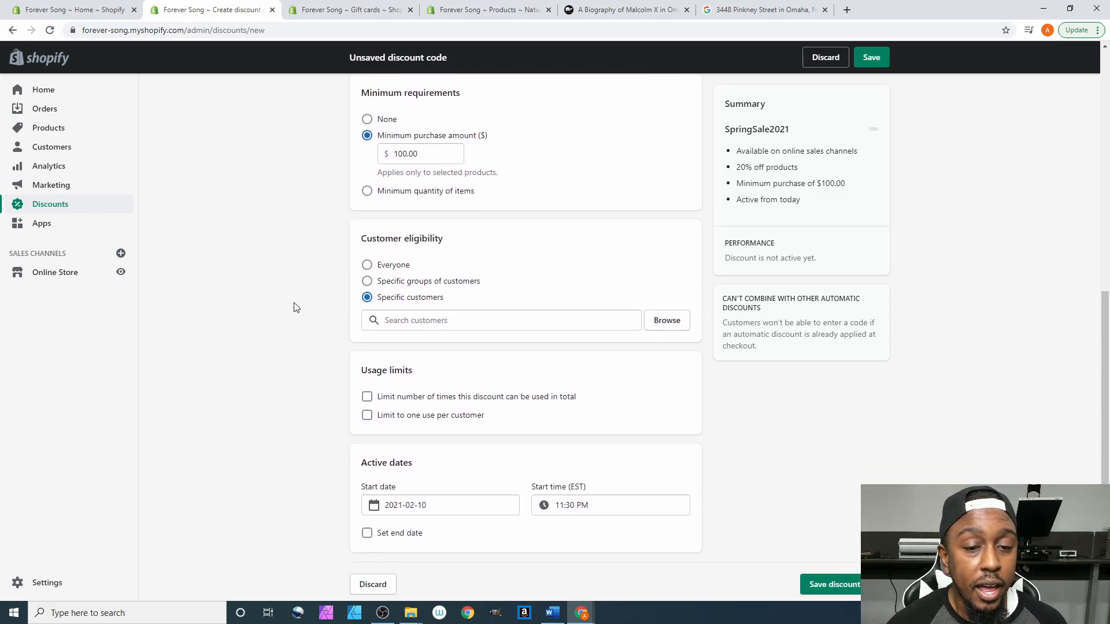
# Step: Limit the total number of times the discount code can be used to 100
pyautogui.scroll(-1, 312, 301)
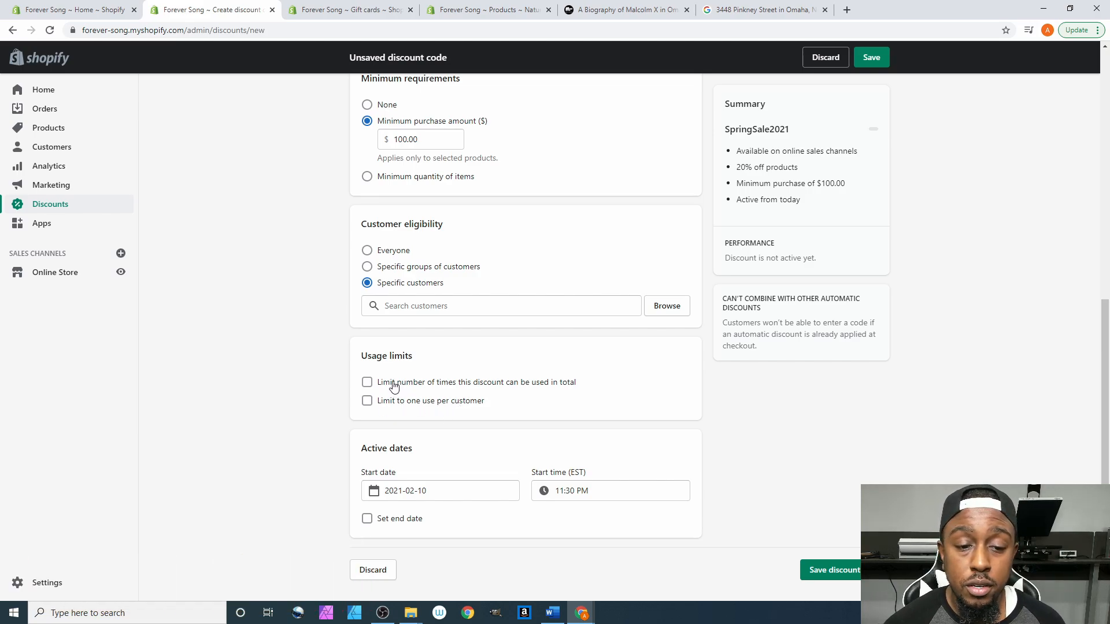
pyautogui.click(556, 384)
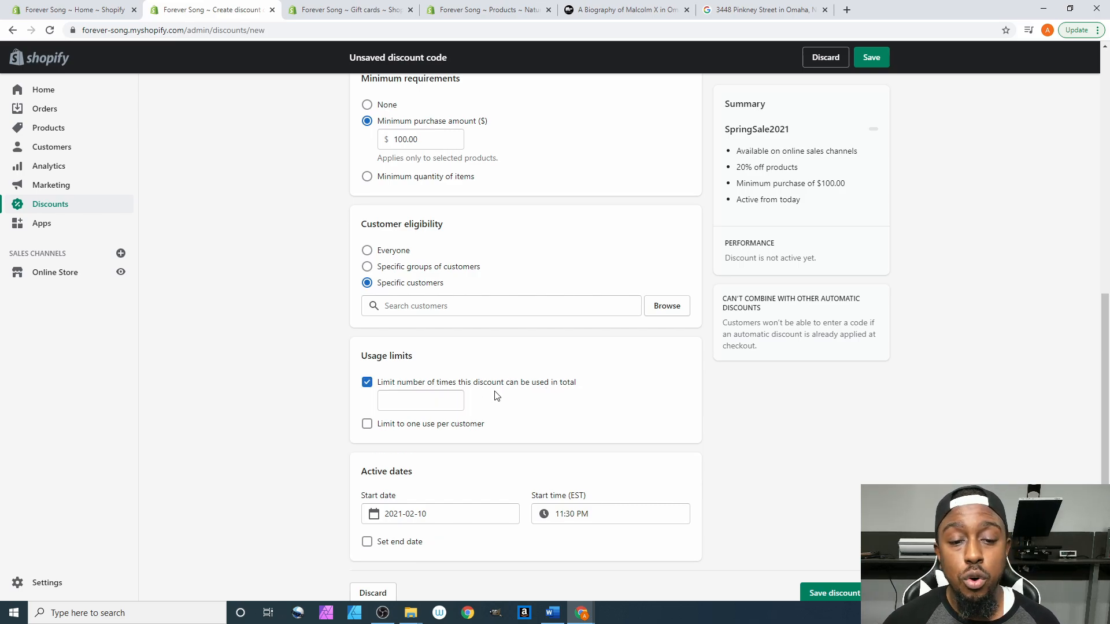
pyautogui.click(447, 400)
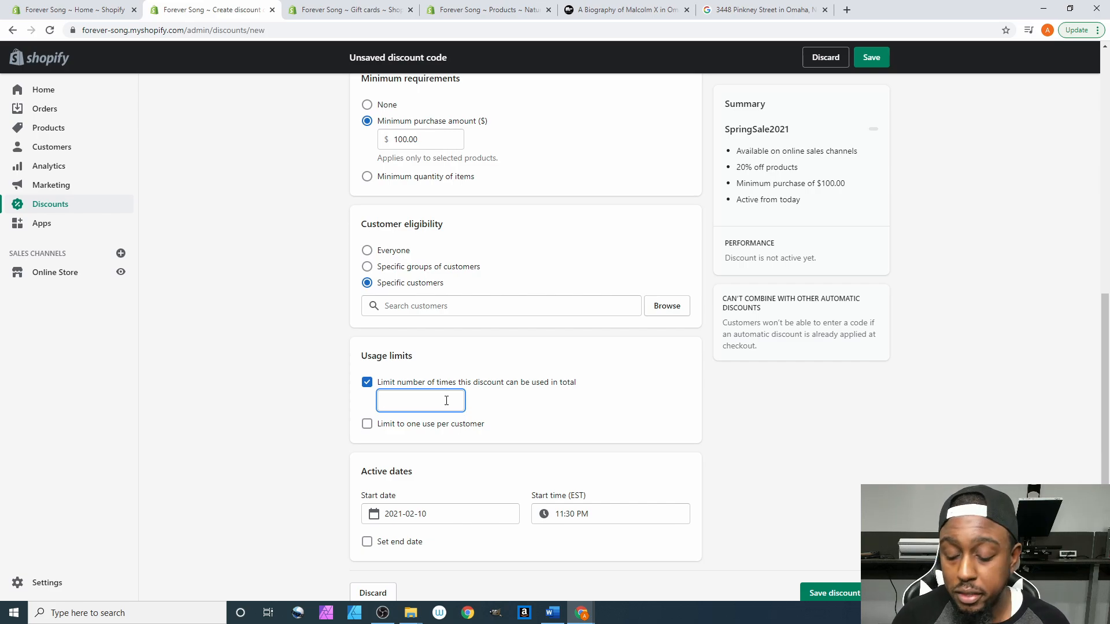
pyautogui.write('100')
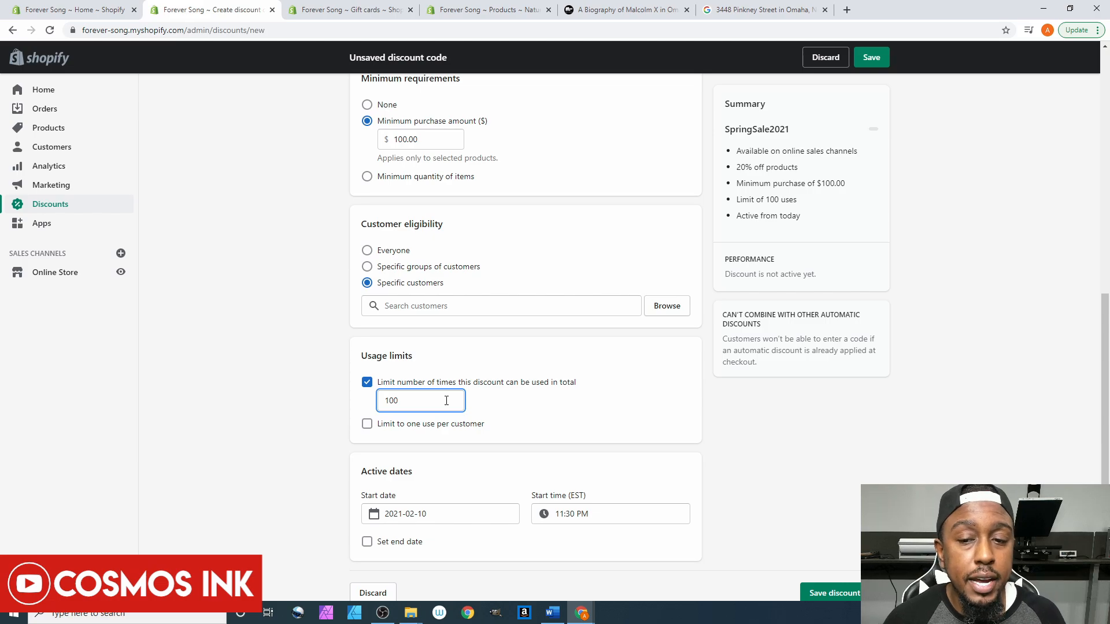
# Step: Enable an end date for the discount code's active period
pyautogui.scroll(-1, 427, 414)
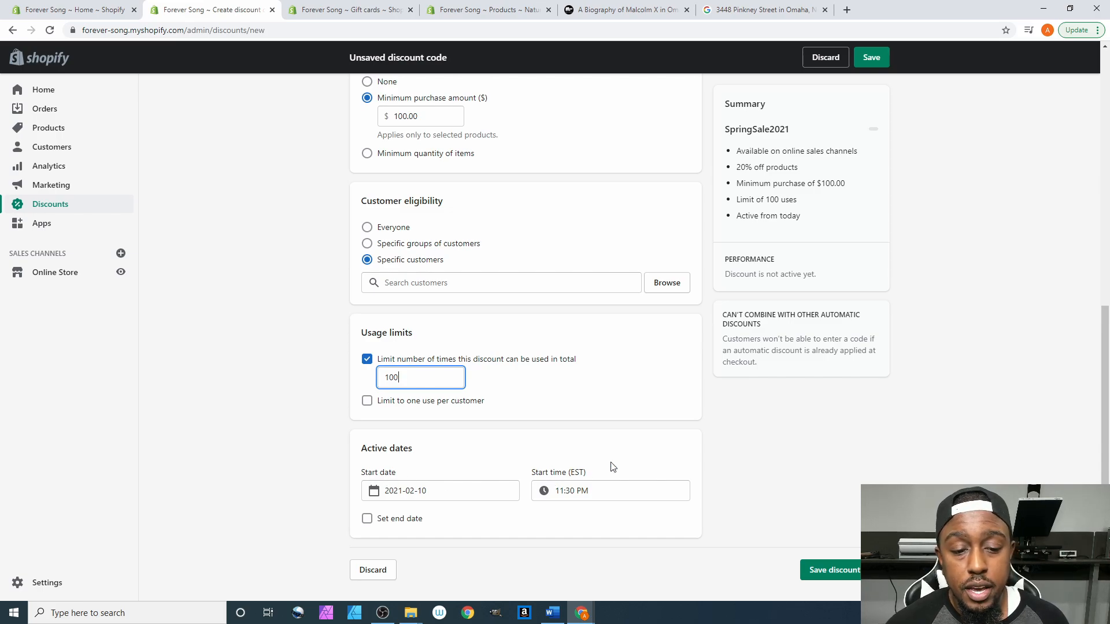
pyautogui.click(367, 518)
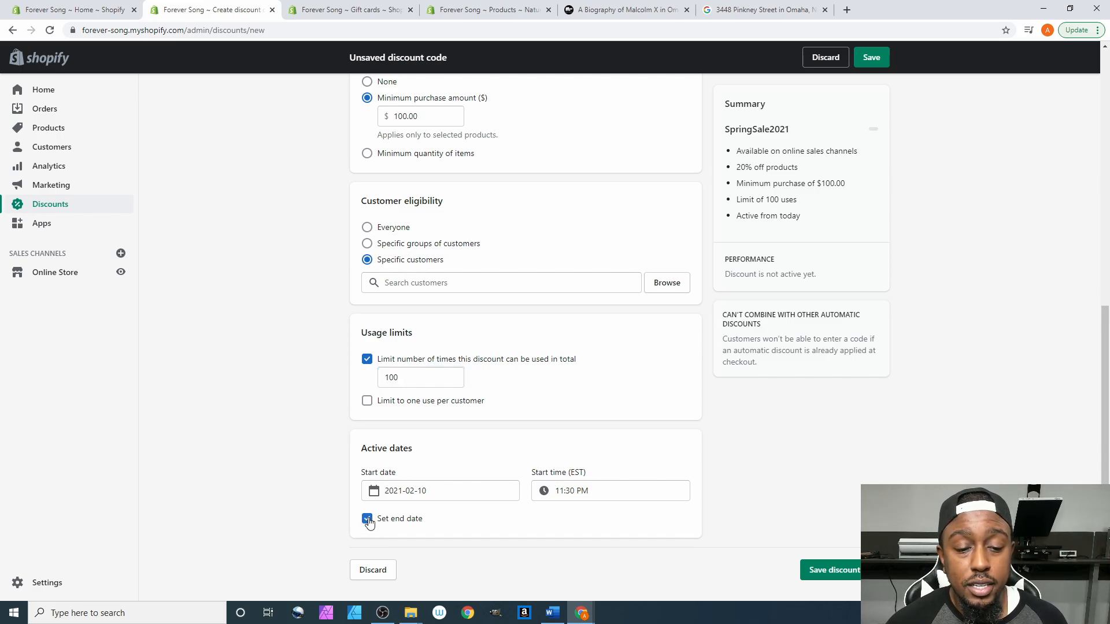
pyautogui.scroll(-1, 413, 512)
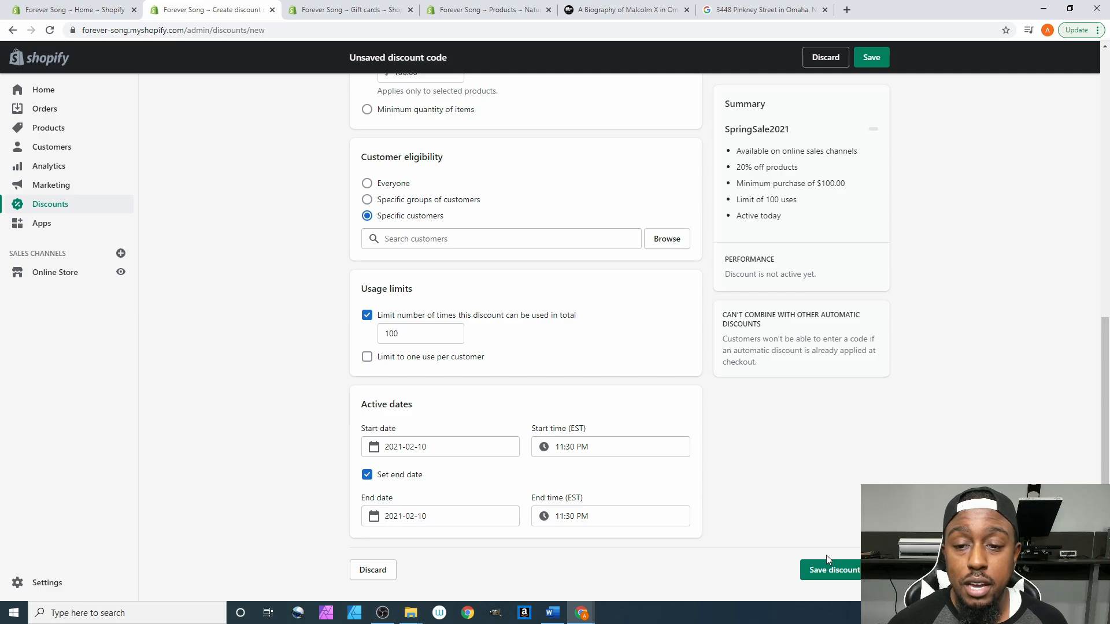
# Step: Discard the unsaved SpringSale2021 discount code and return to the discounts overview
pyautogui.scroll(4, 802, 303)
pyautogui.scroll(5, 651, 309)
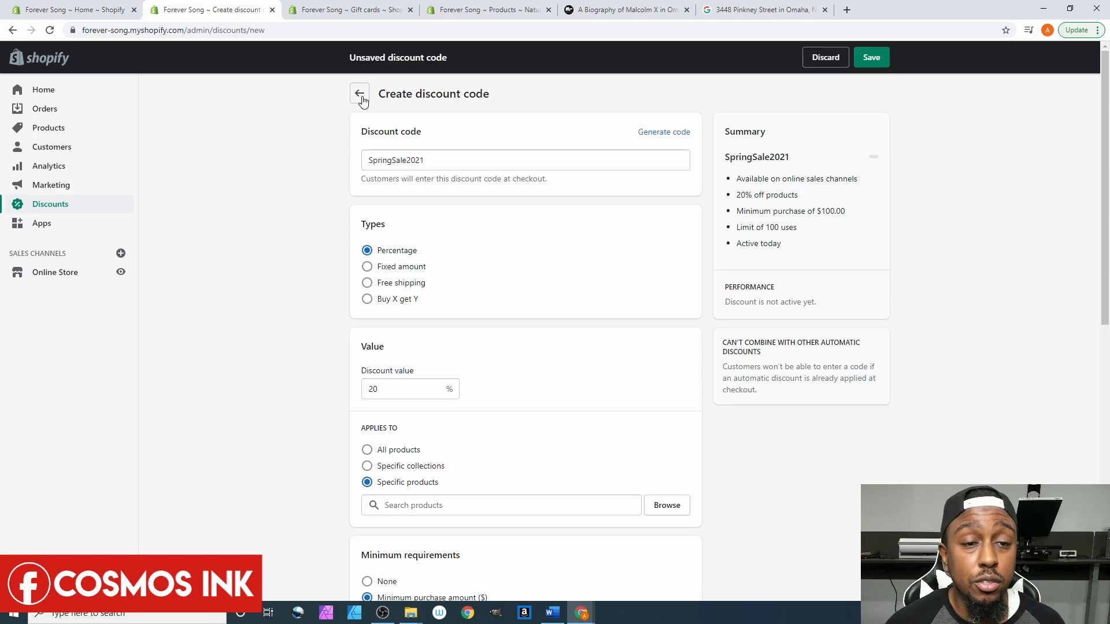
pyautogui.click(824, 57)
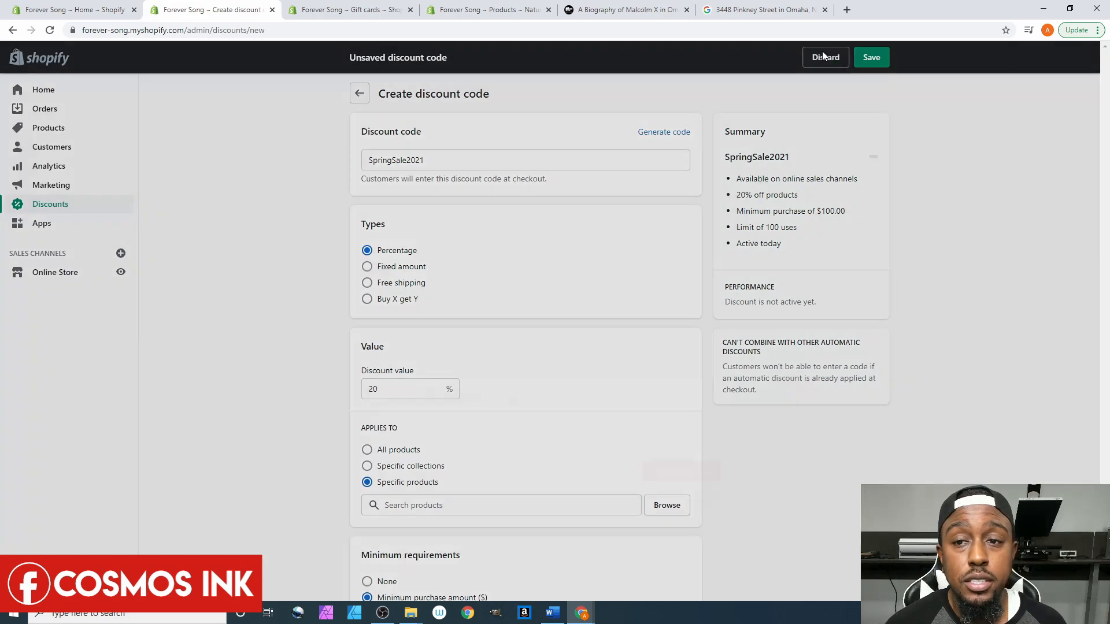
pyautogui.click(696, 364)
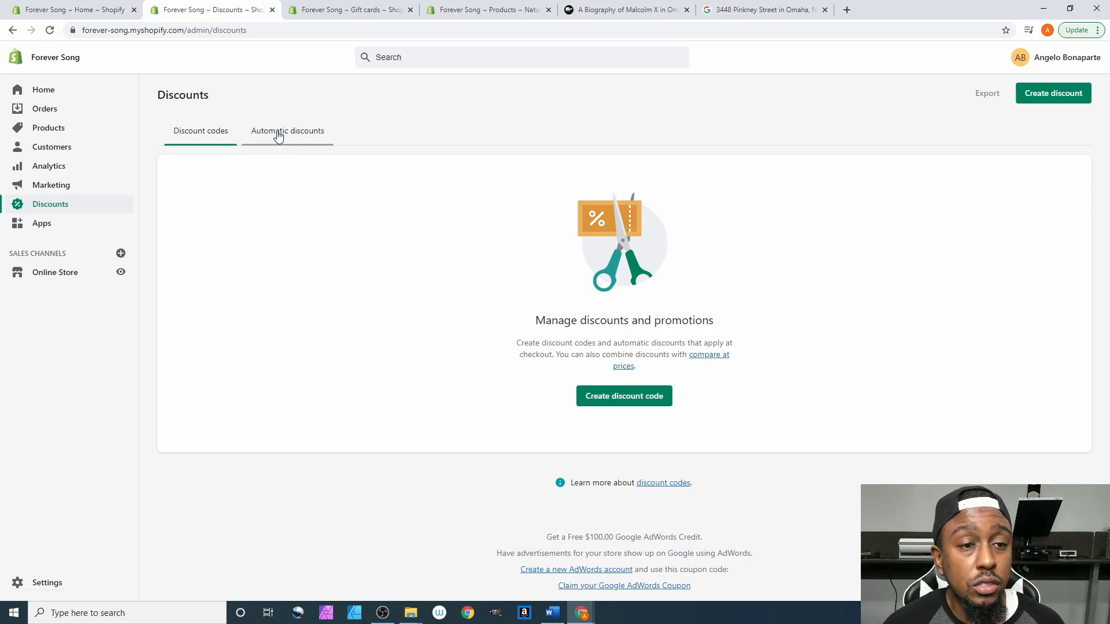
# Step: Start a new automatic discount titled "Black Friday 2021"
pyautogui.click(301, 136)
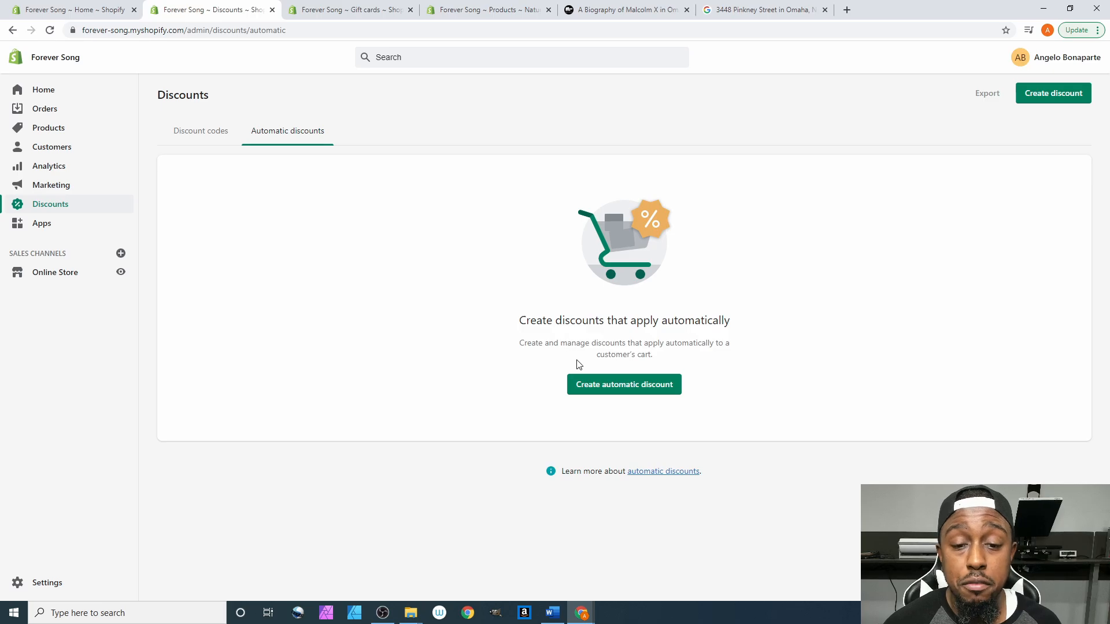
pyautogui.click(589, 386)
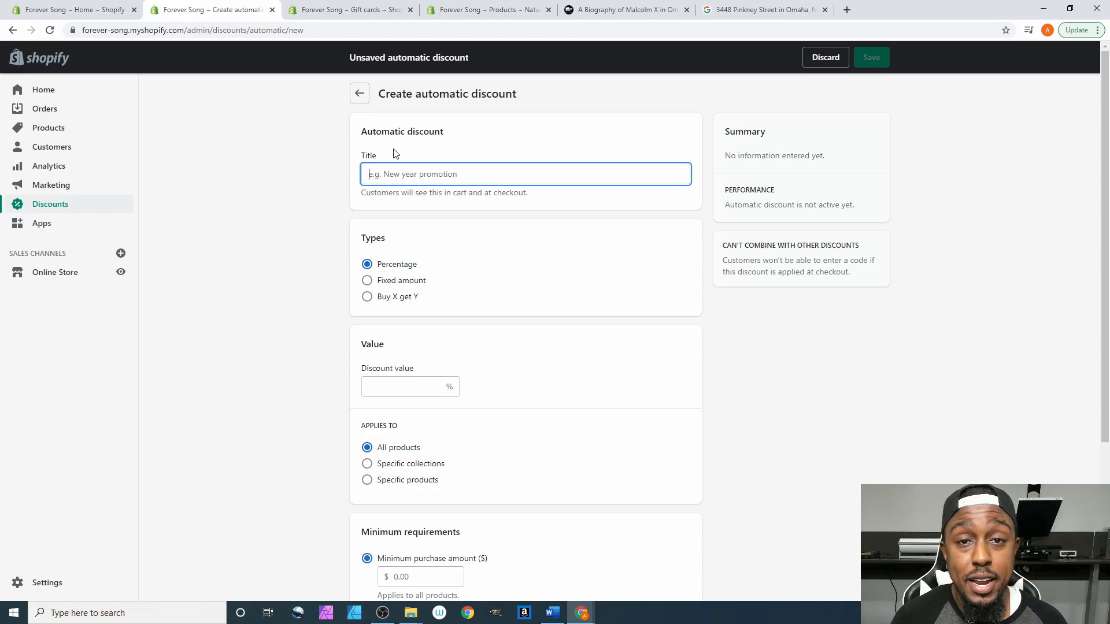
pyautogui.write('Black Friday 2021')
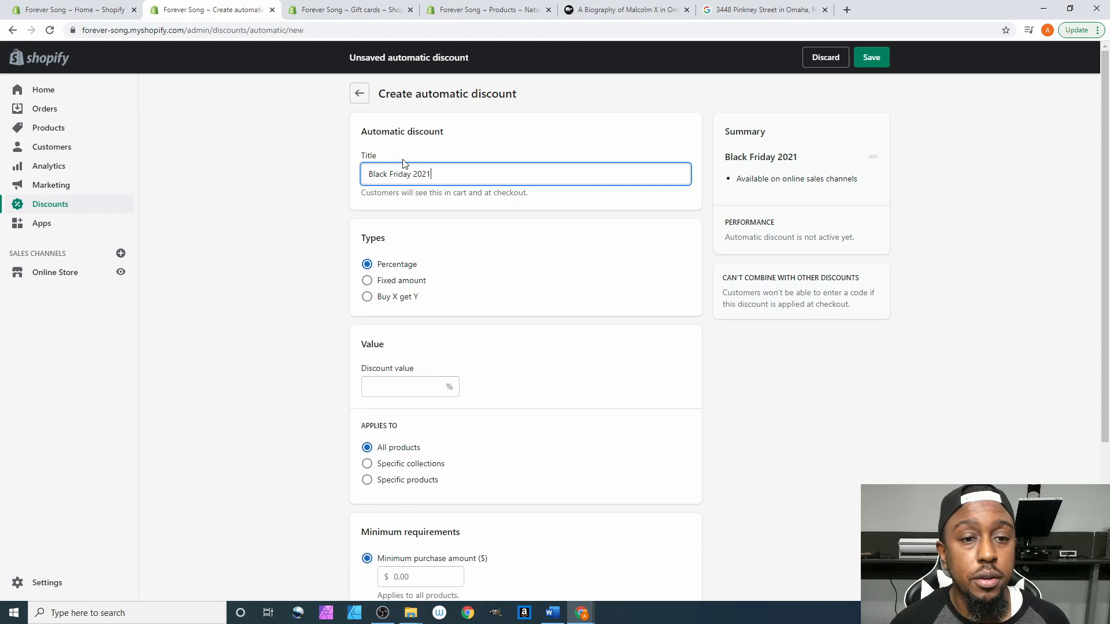
# Step: Change the automatic discount's title to "Cyber Monday 2021" and set its type to a fixed amount
pyautogui.moveTo(410, 174); pyautogui.dragTo(347, 187)
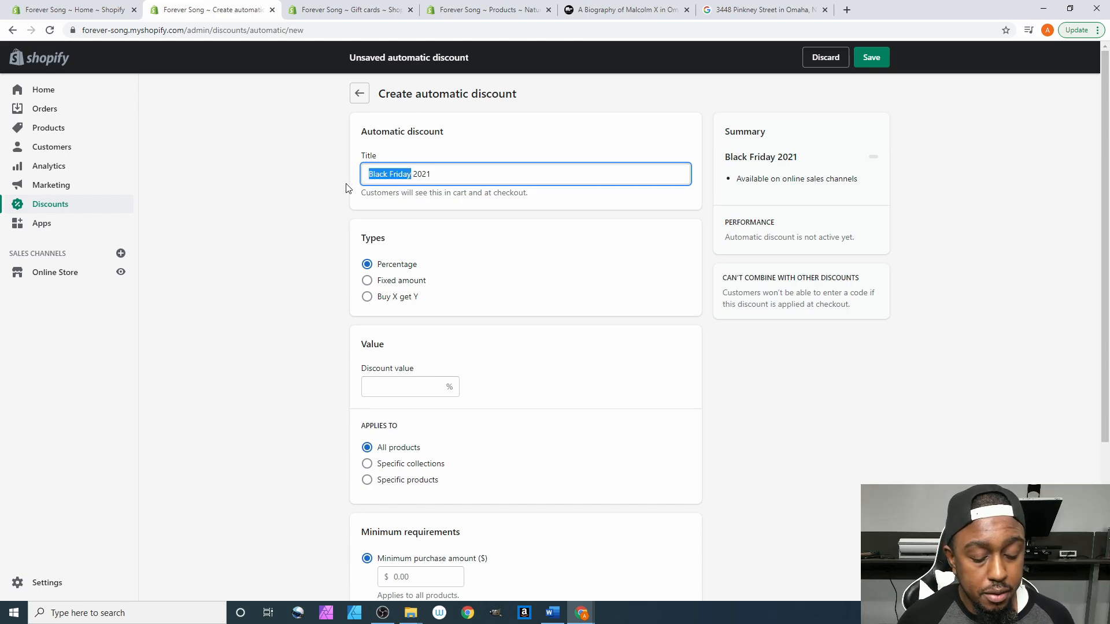
pyautogui.write('Cyber')
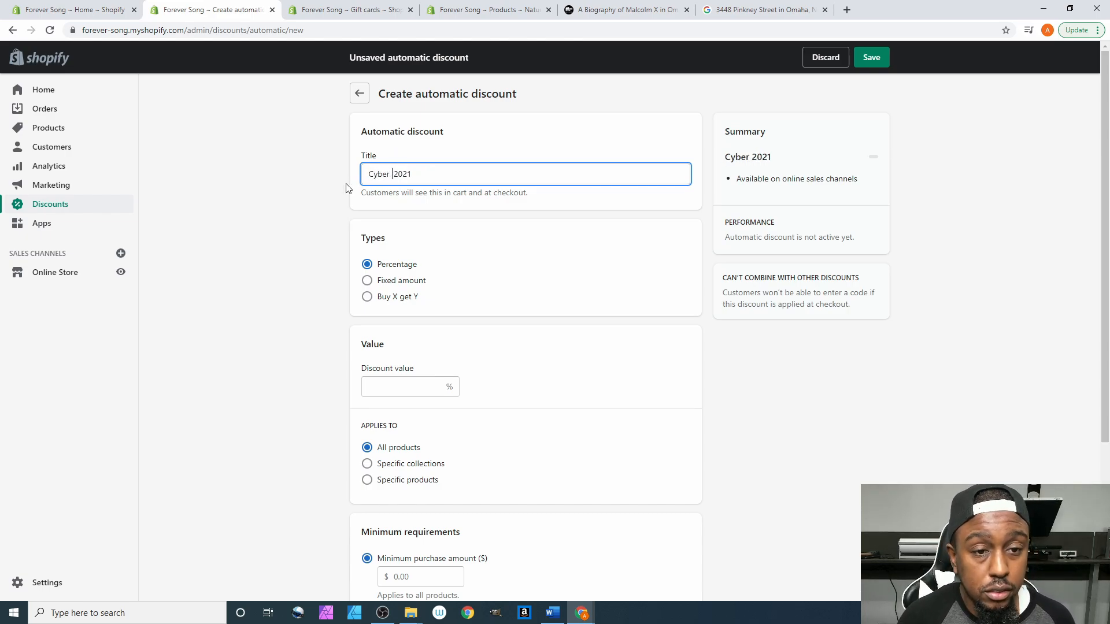
pyautogui.write(' Monday')
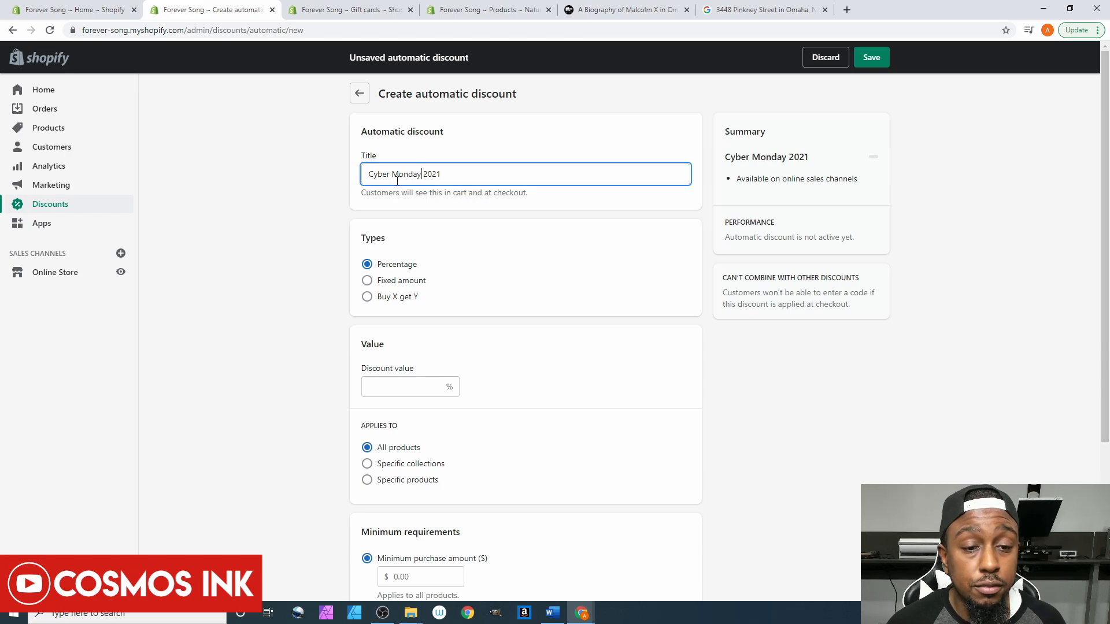
pyautogui.click(390, 283)
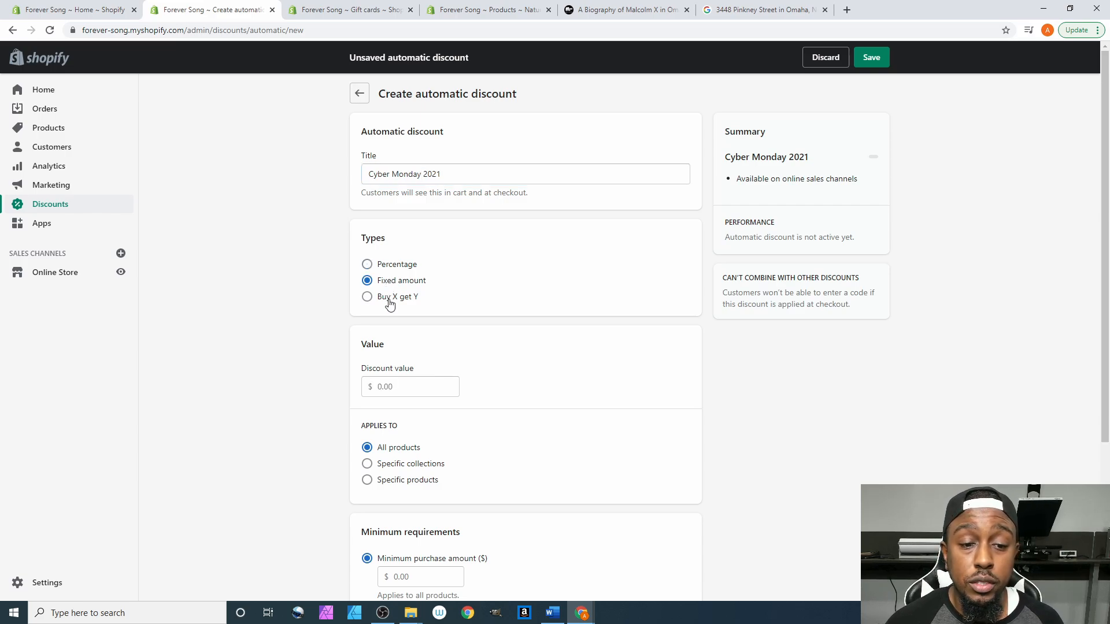
# Step: Change the automatic discount's type to Percentage and set its discount value to 33%
pyautogui.click(389, 388)
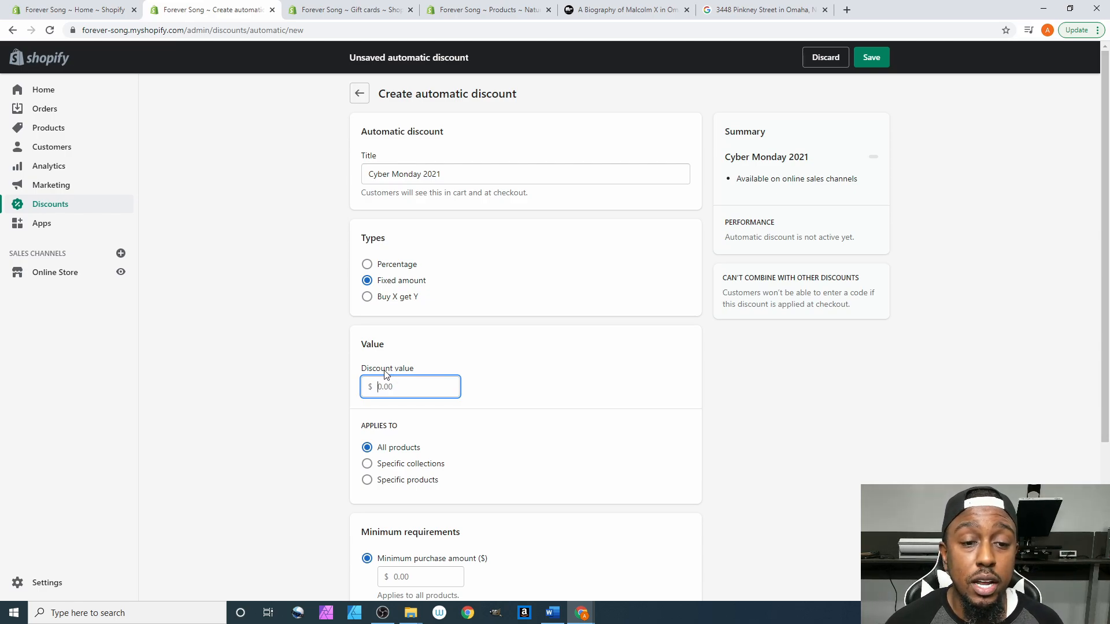
pyautogui.click(379, 302)
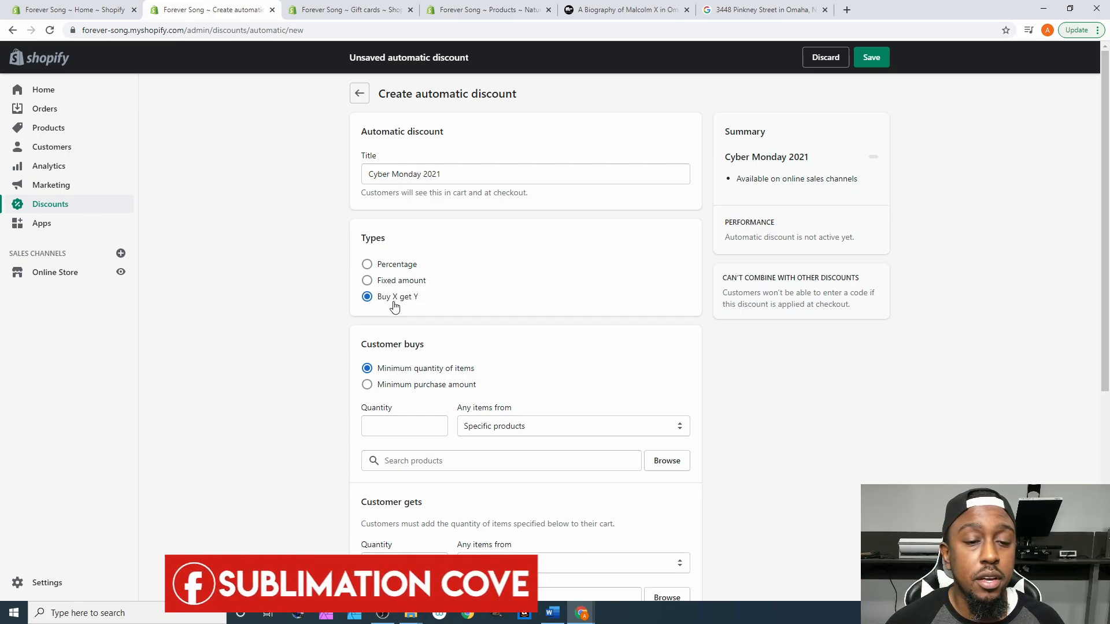
pyautogui.click(398, 267)
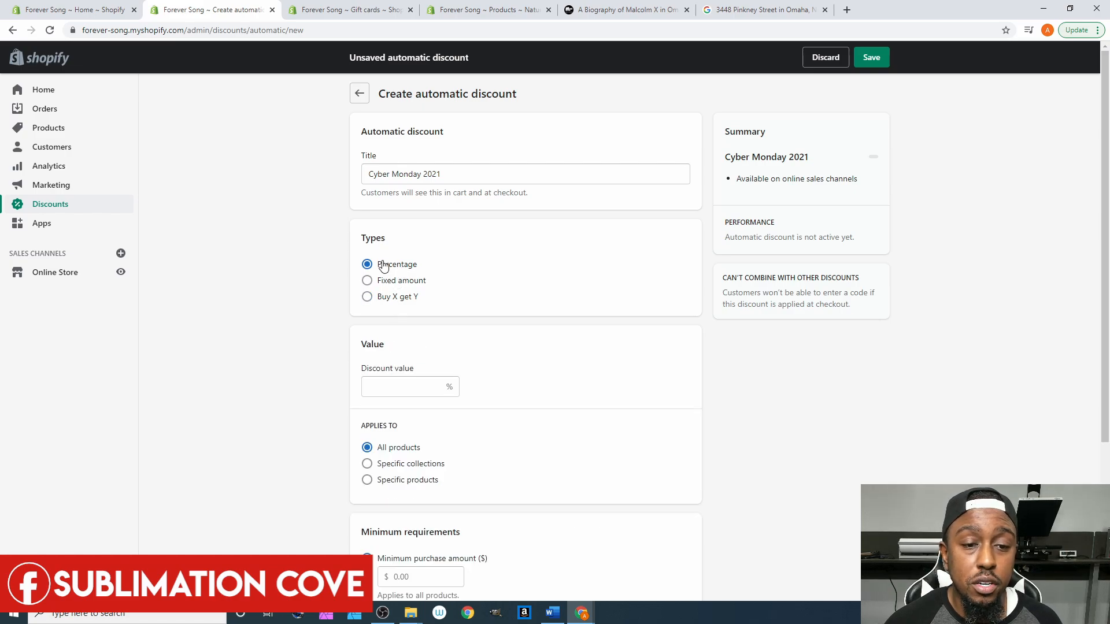
pyautogui.click(393, 382)
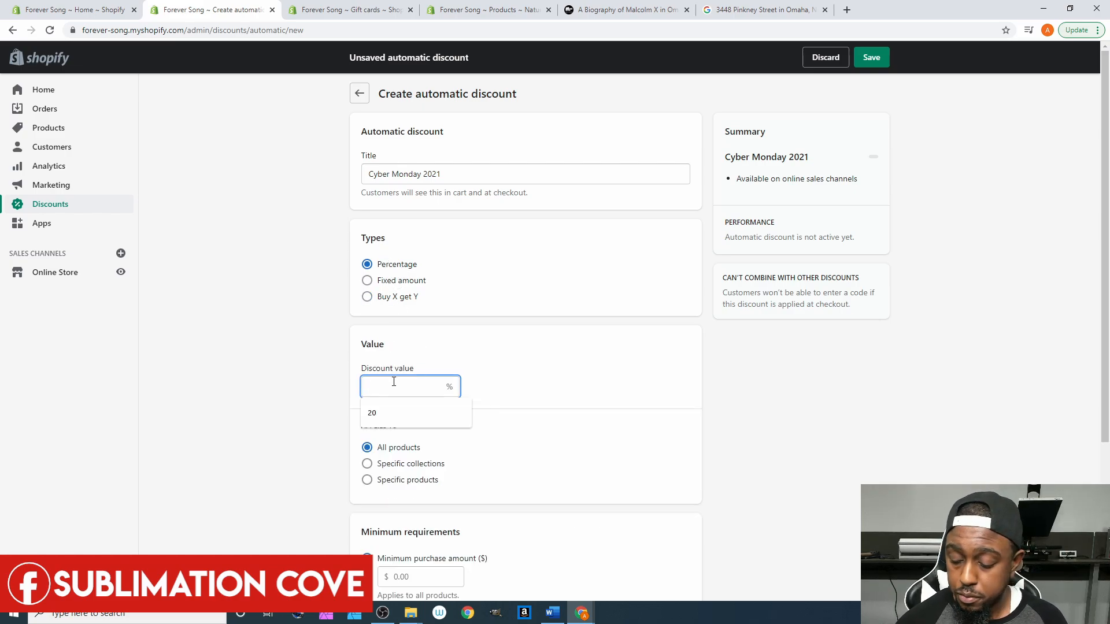
pyautogui.write('33')
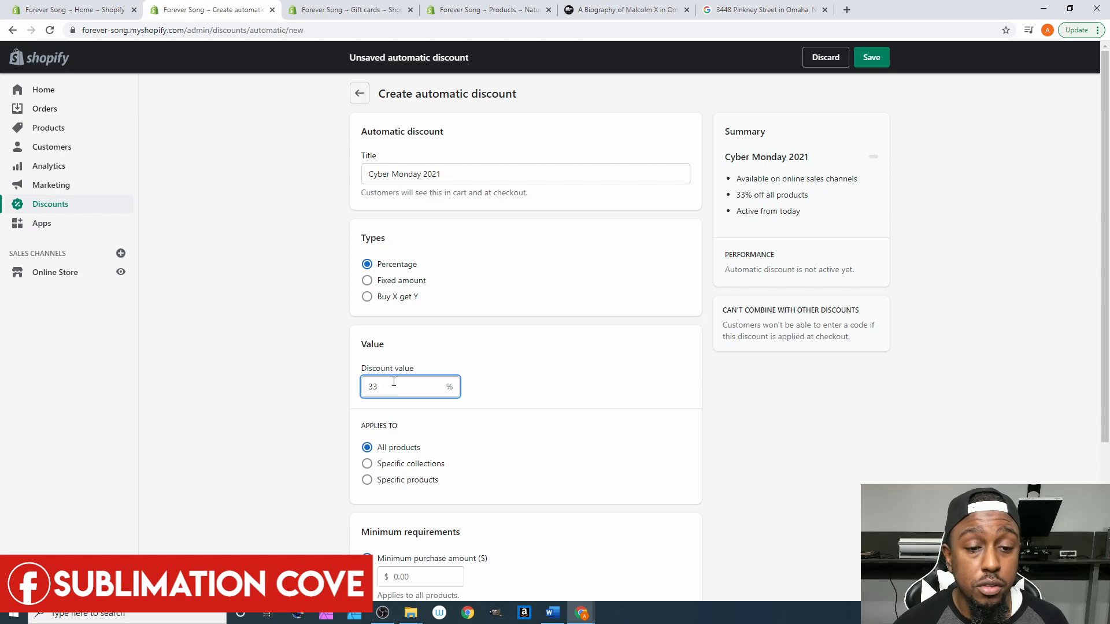
pyautogui.click(340, 374)
# Step: Try applying the discount to specific collections and browse the available collections without adding any
pyautogui.scroll(-3, 314, 353)
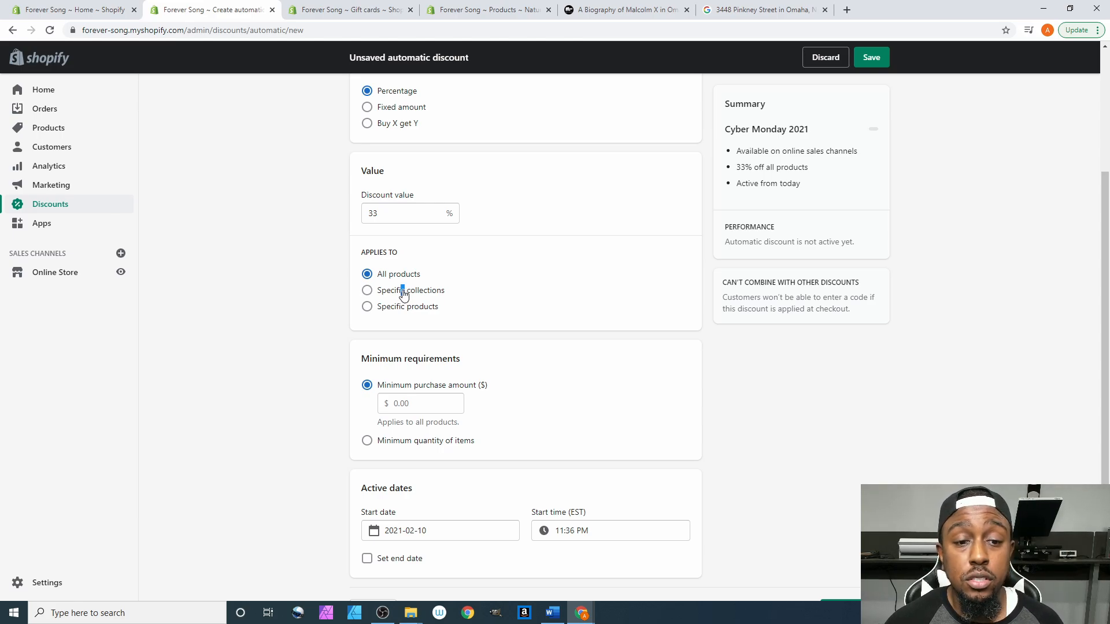
pyautogui.click(367, 290)
pyautogui.click(665, 327)
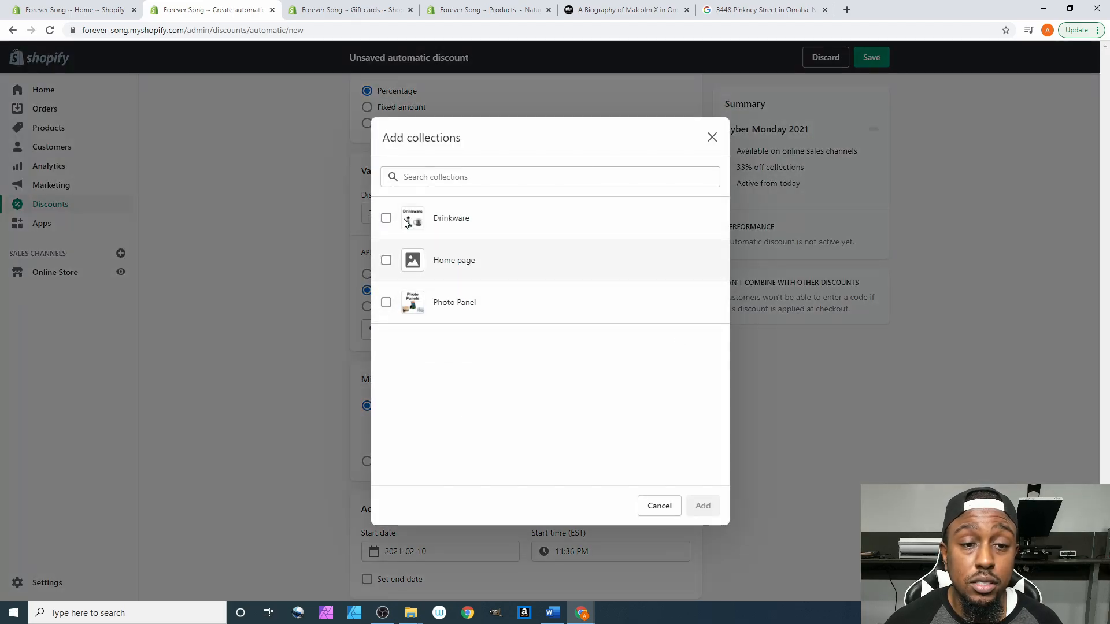
pyautogui.click(716, 140)
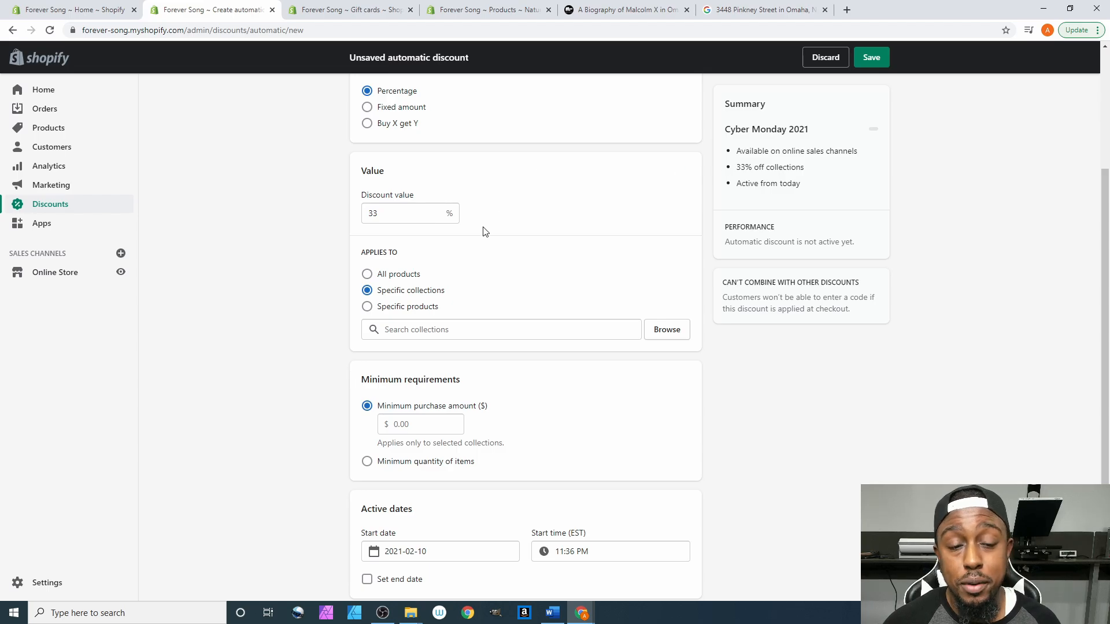
# Step: Try applying the discount to specific products, test selecting Aluminum Photo Panel variants without adding them, and reset it to all products
pyautogui.click(367, 307)
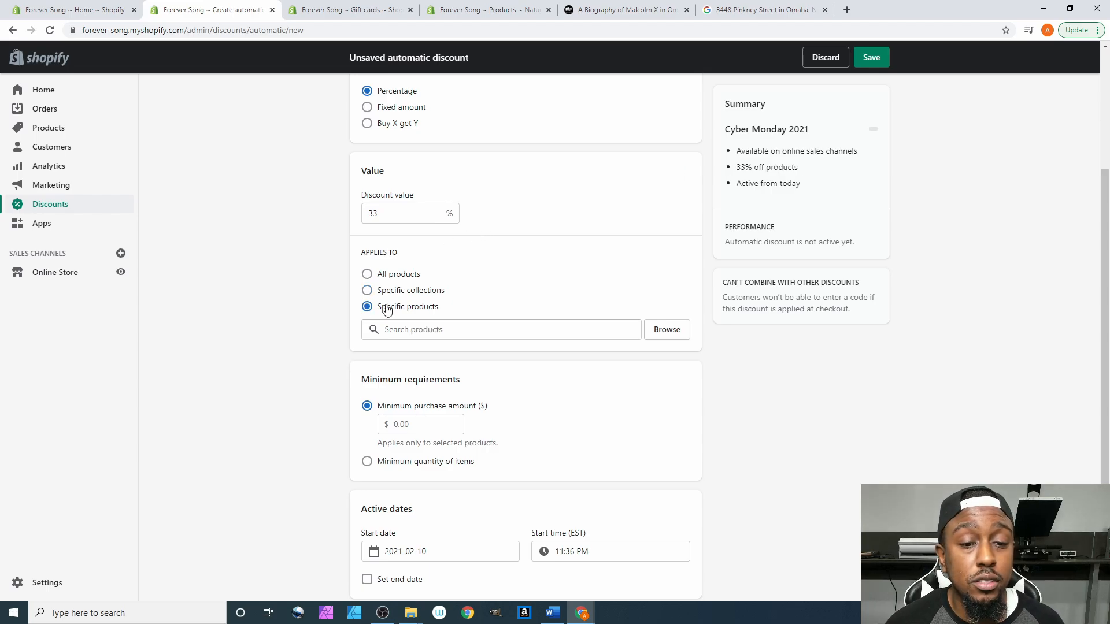
pyautogui.click(674, 332)
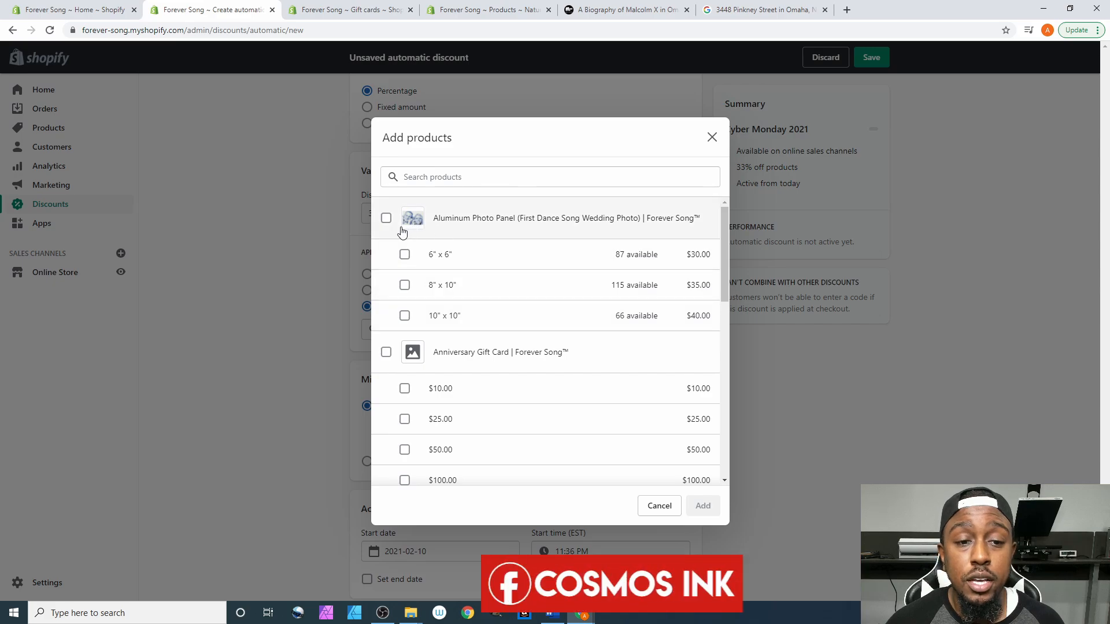
pyautogui.click(387, 219)
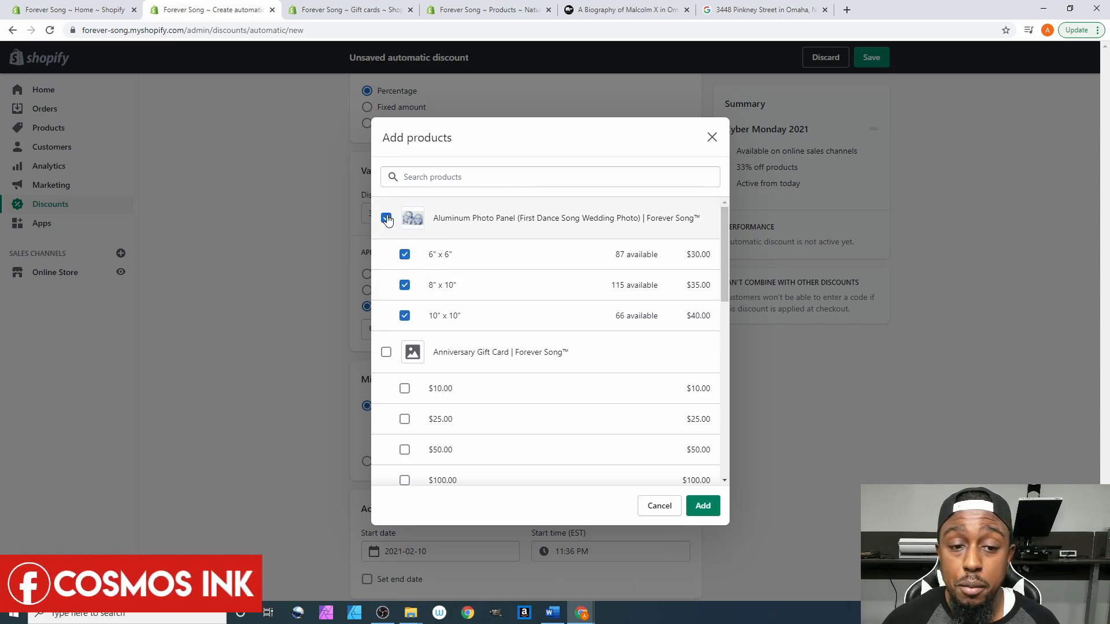
pyautogui.click(386, 219)
pyautogui.click(405, 315)
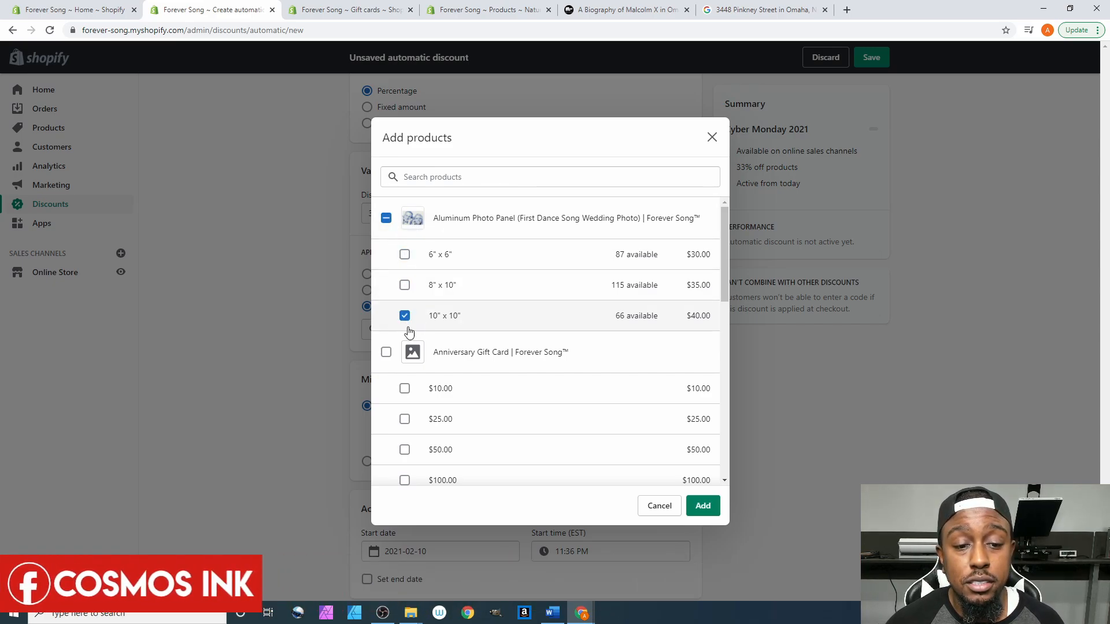
pyautogui.click(406, 422)
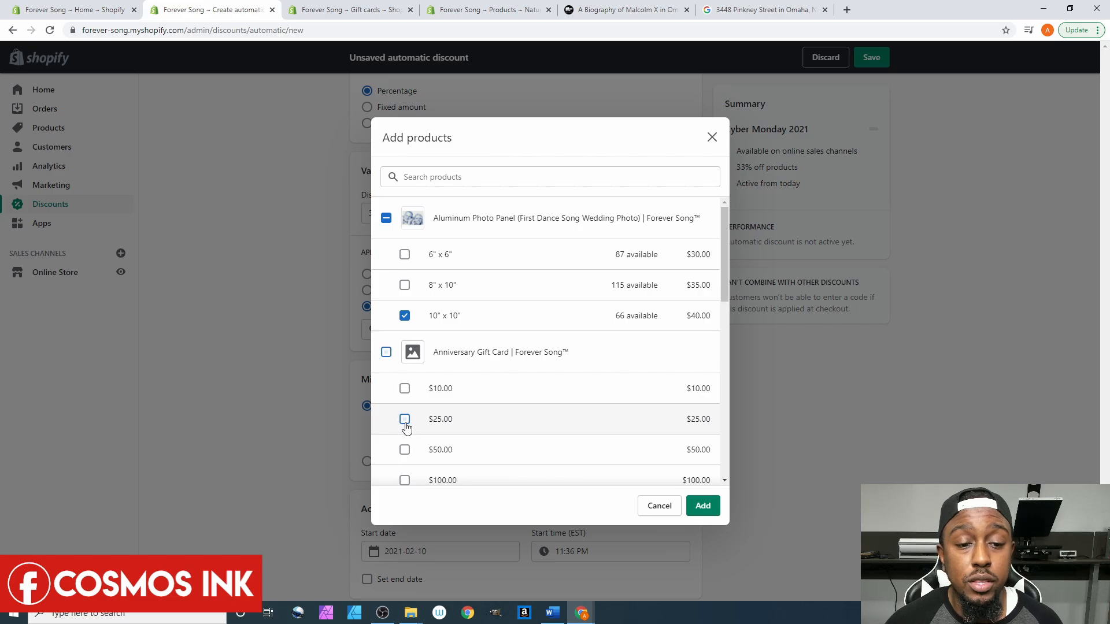
pyautogui.click(386, 354)
pyautogui.click(386, 218)
pyautogui.click(712, 137)
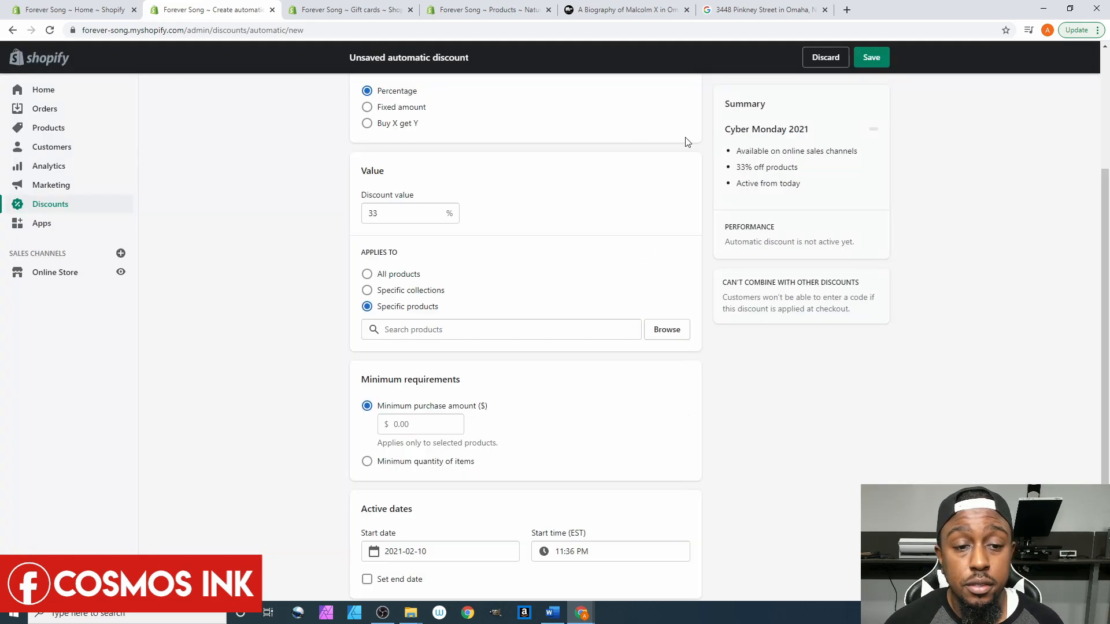
pyautogui.click(367, 274)
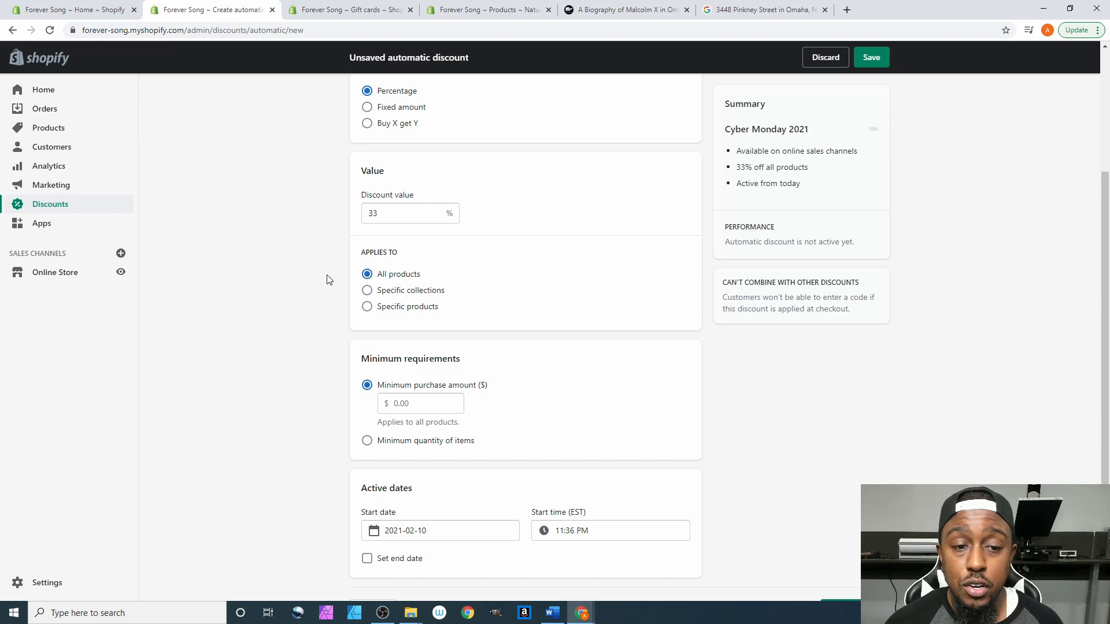
# Step: Try minimum purchase amounts of $100.00, $25 and $5 for the discount, and clear the amount again
pyautogui.scroll(-1, 327, 279)
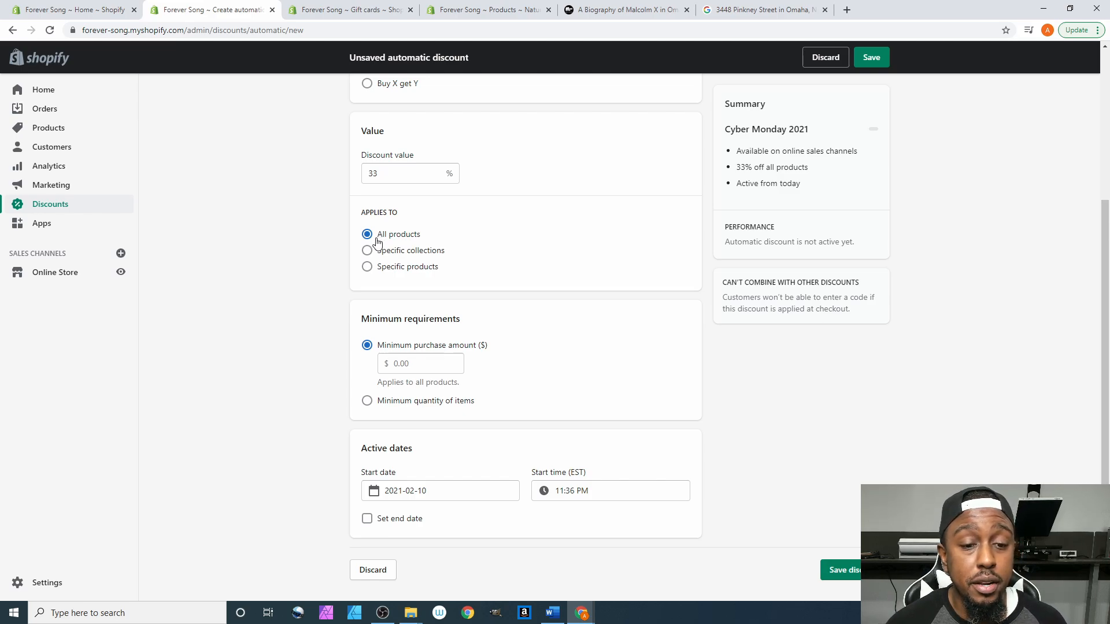
pyautogui.click(395, 364)
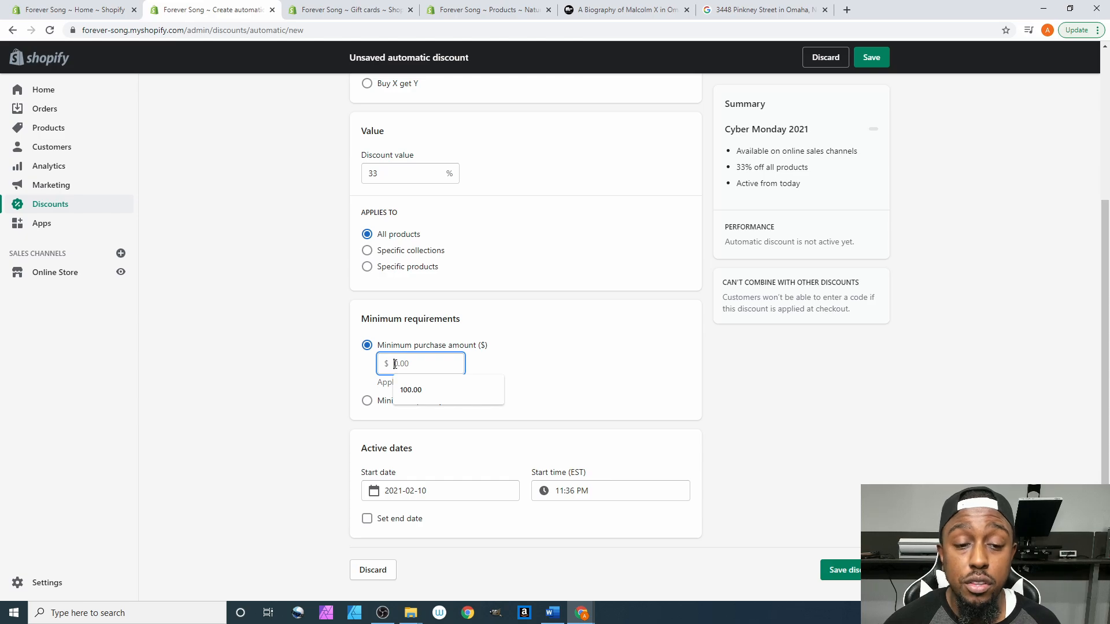
pyautogui.click(410, 389)
pyautogui.moveTo(416, 364); pyautogui.dragTo(375, 361)
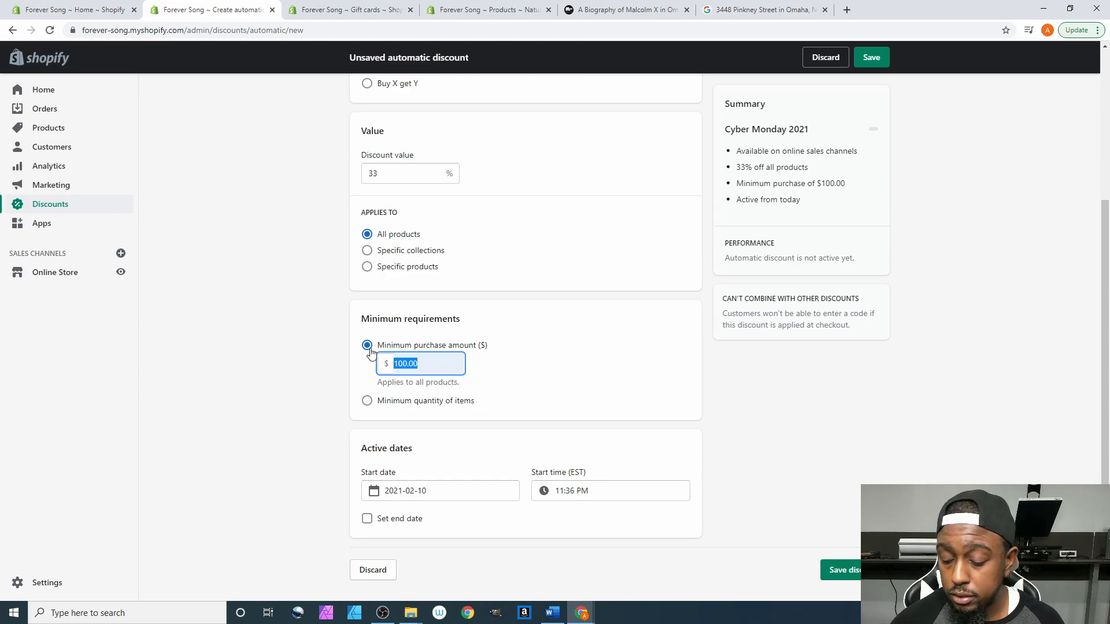
pyautogui.write('25')
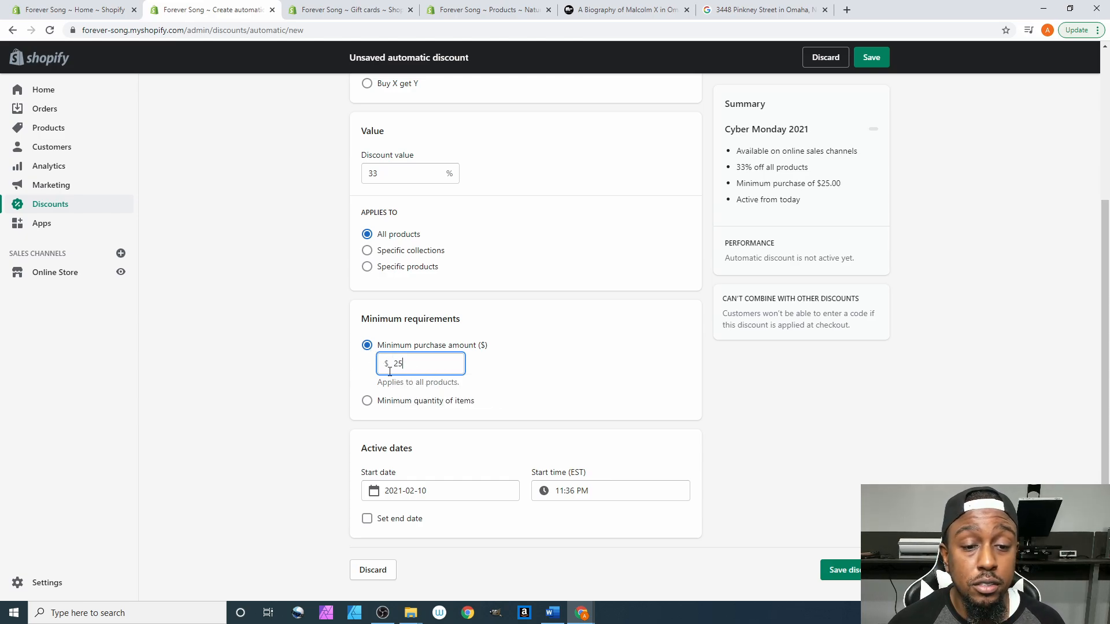
pyautogui.moveTo(407, 364); pyautogui.dragTo(341, 374)
pyautogui.write('5')
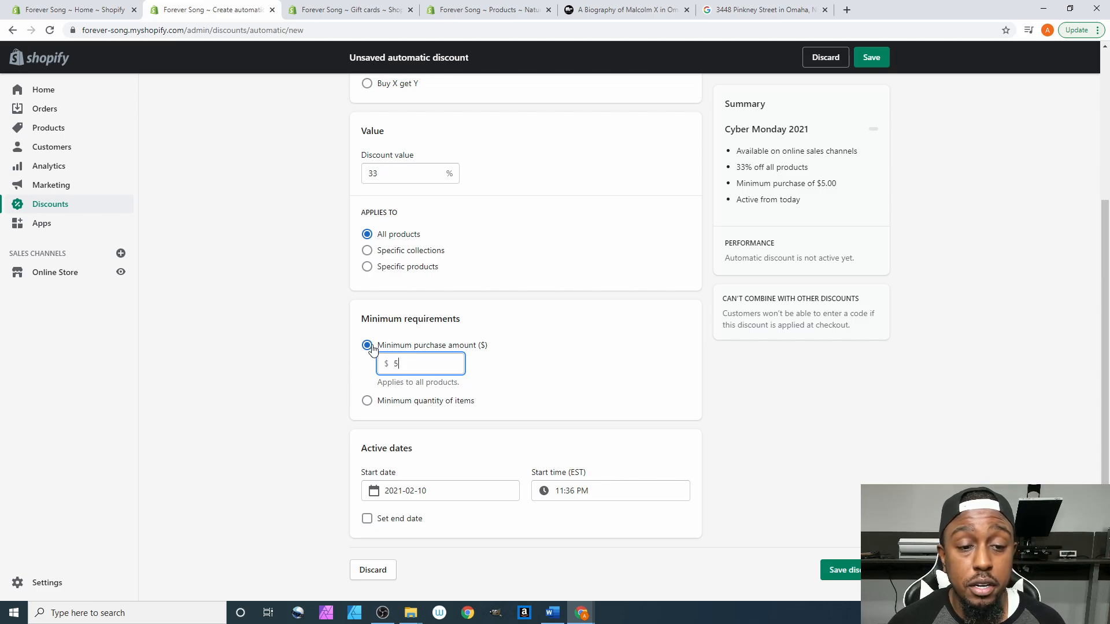
pyautogui.press('BackSpace')
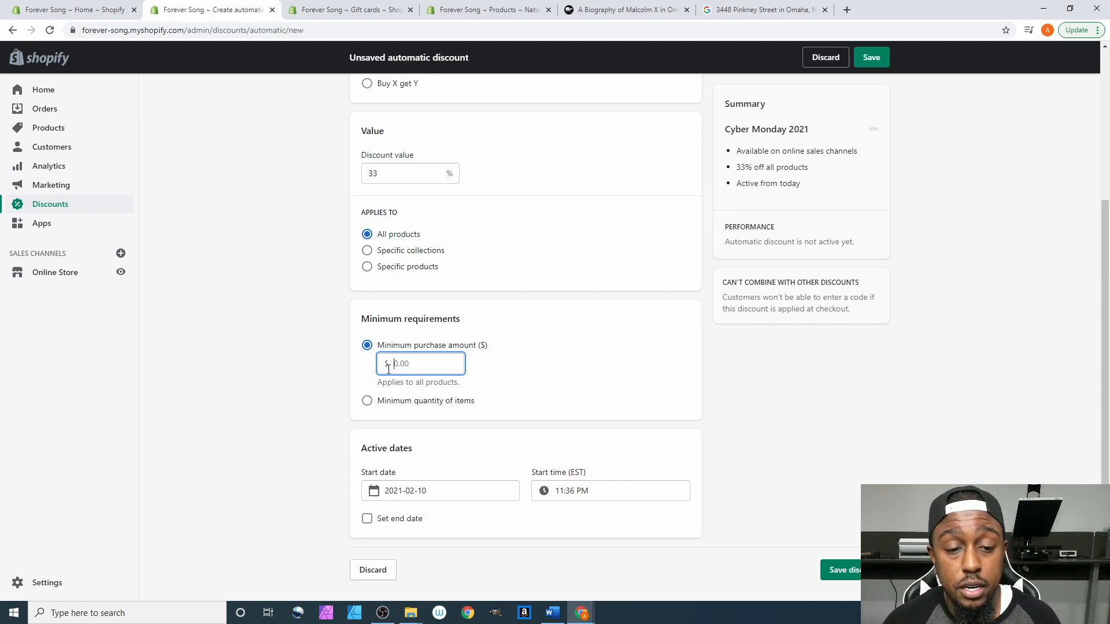
pyautogui.click(285, 366)
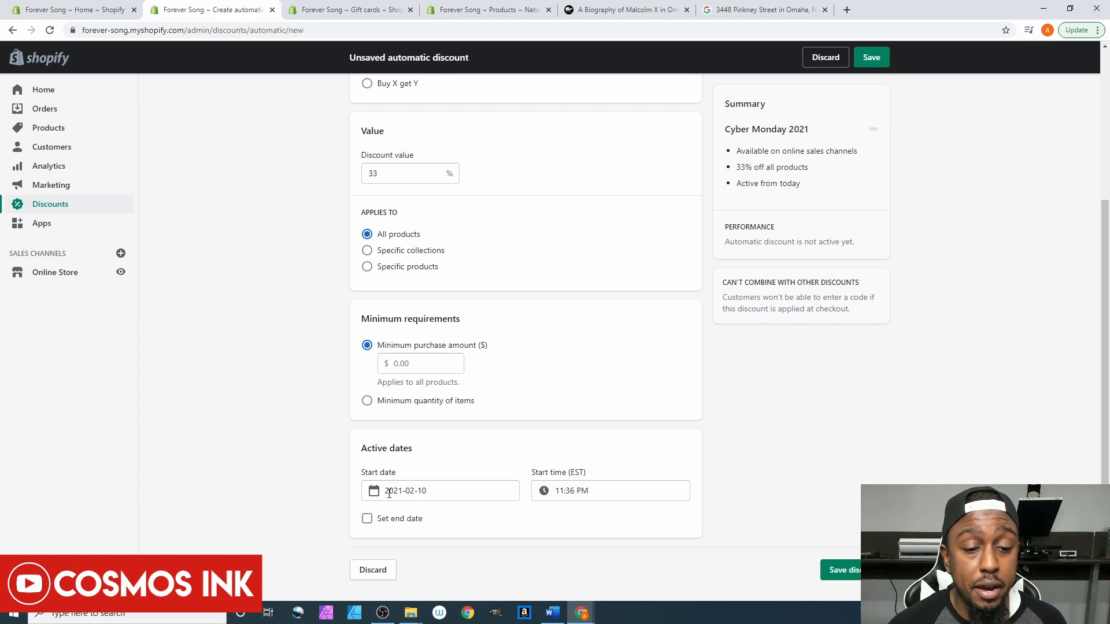
# Step: Set the discount's start date to 2021-11-29
pyautogui.click(389, 493)
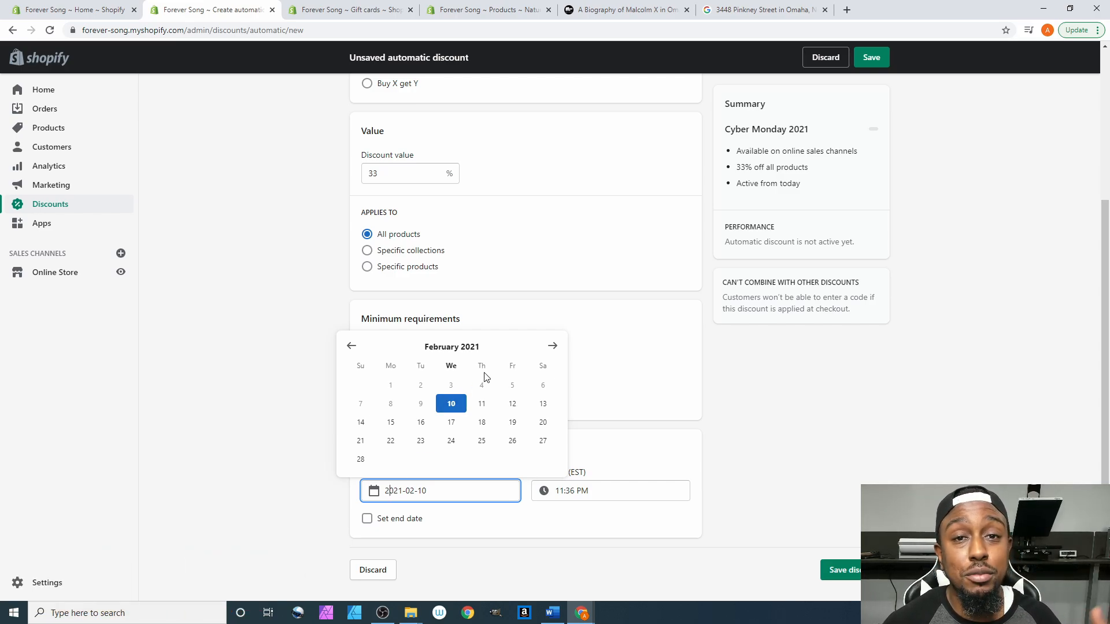
pyautogui.click(556, 347)
pyautogui.doubleClick(556, 347)
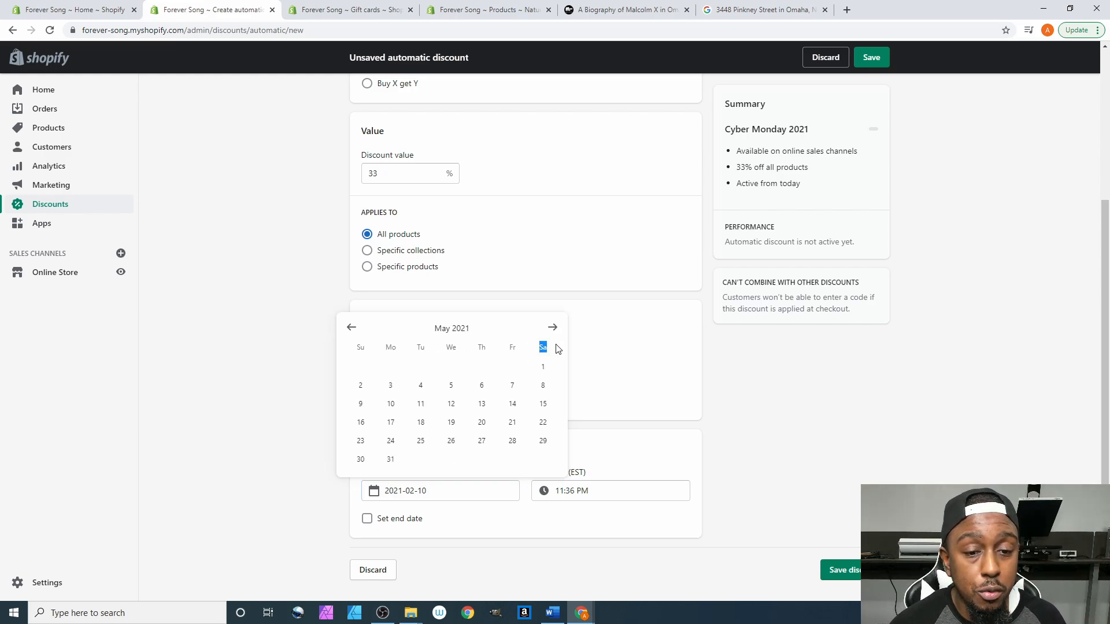
pyautogui.click(553, 331)
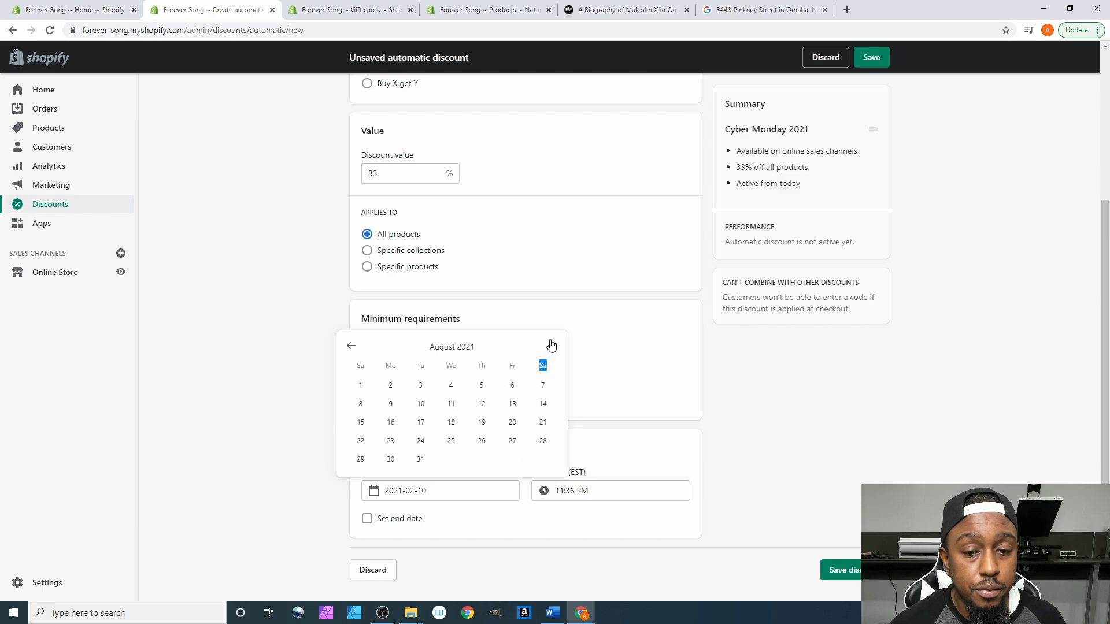
pyautogui.doubleClick(552, 345)
pyautogui.click(553, 329)
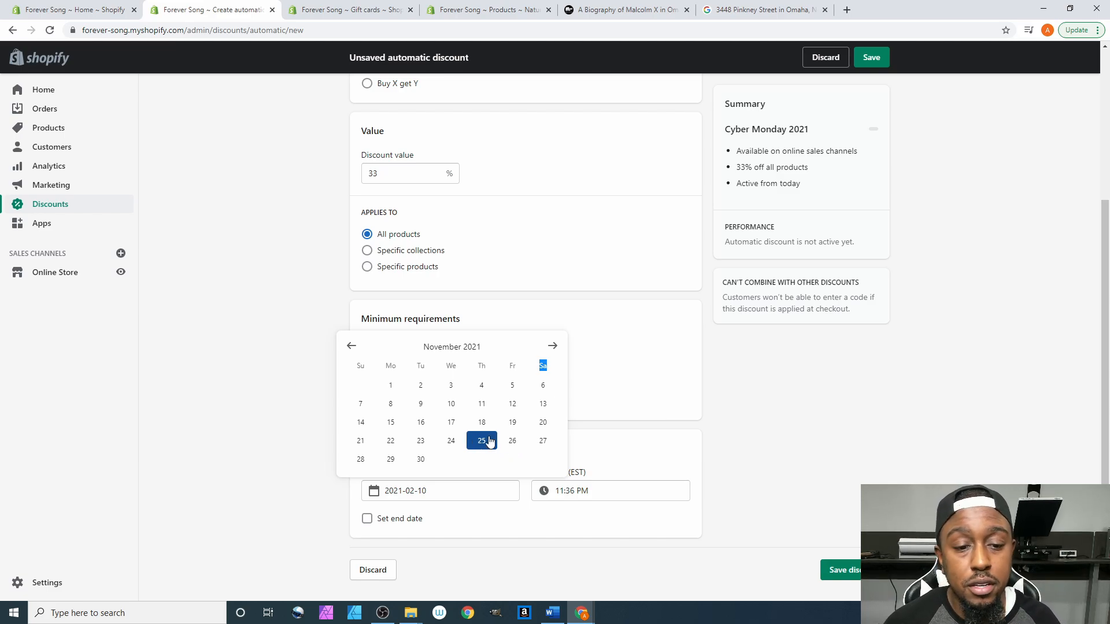
pyautogui.click(391, 460)
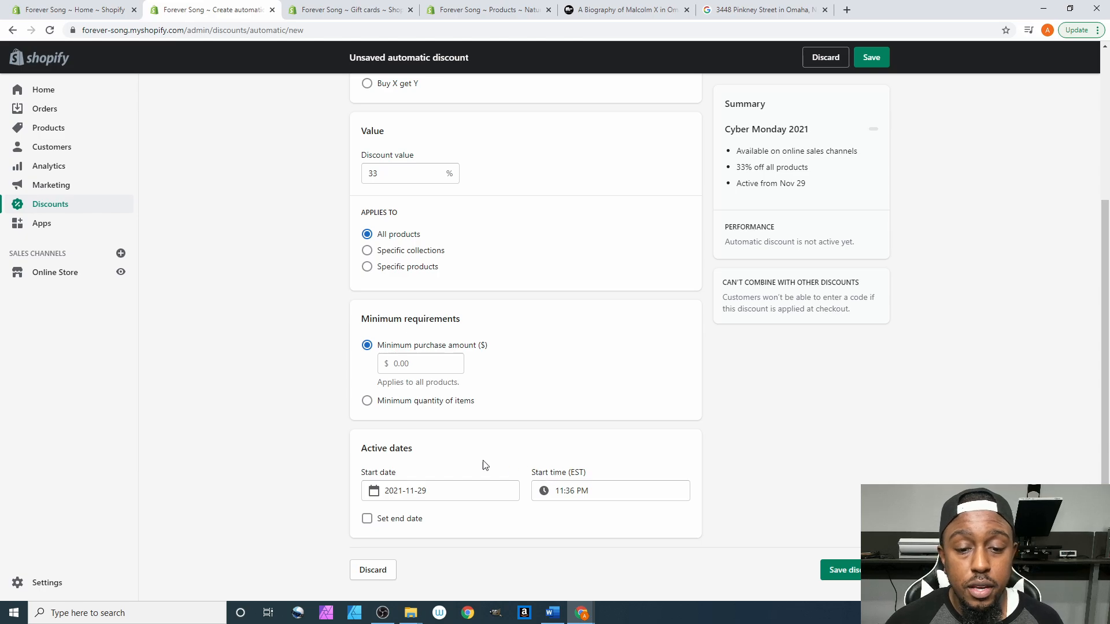
# Step: Set the discount's start time to 8:00 AM
pyautogui.click(559, 490)
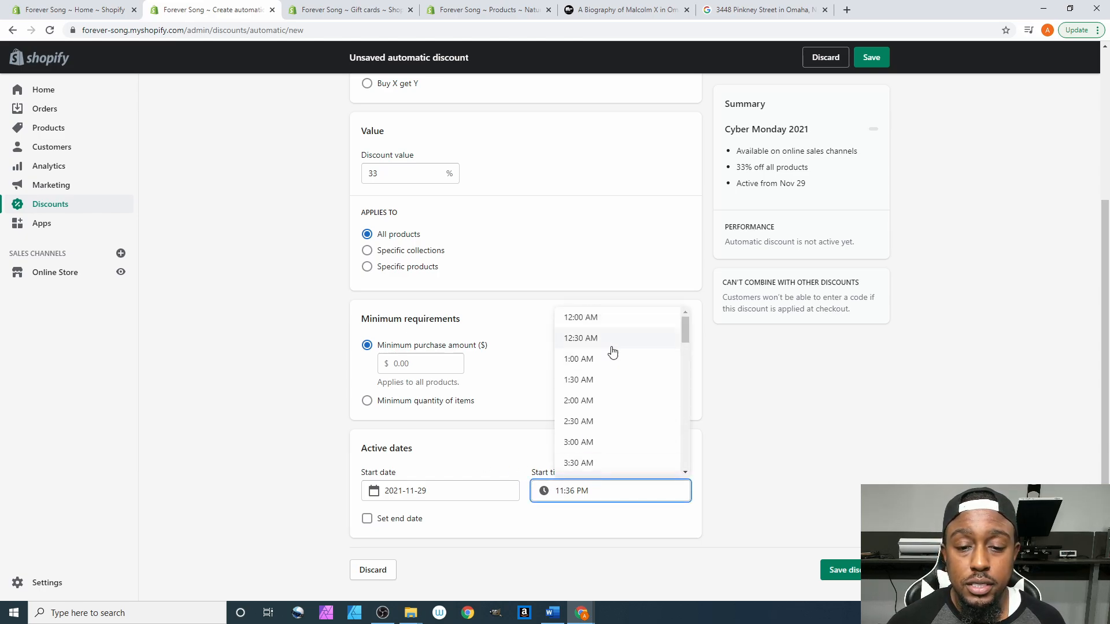
pyautogui.scroll(-1, 625, 354)
pyautogui.scroll(1, 624, 354)
pyautogui.scroll(-1, 626, 358)
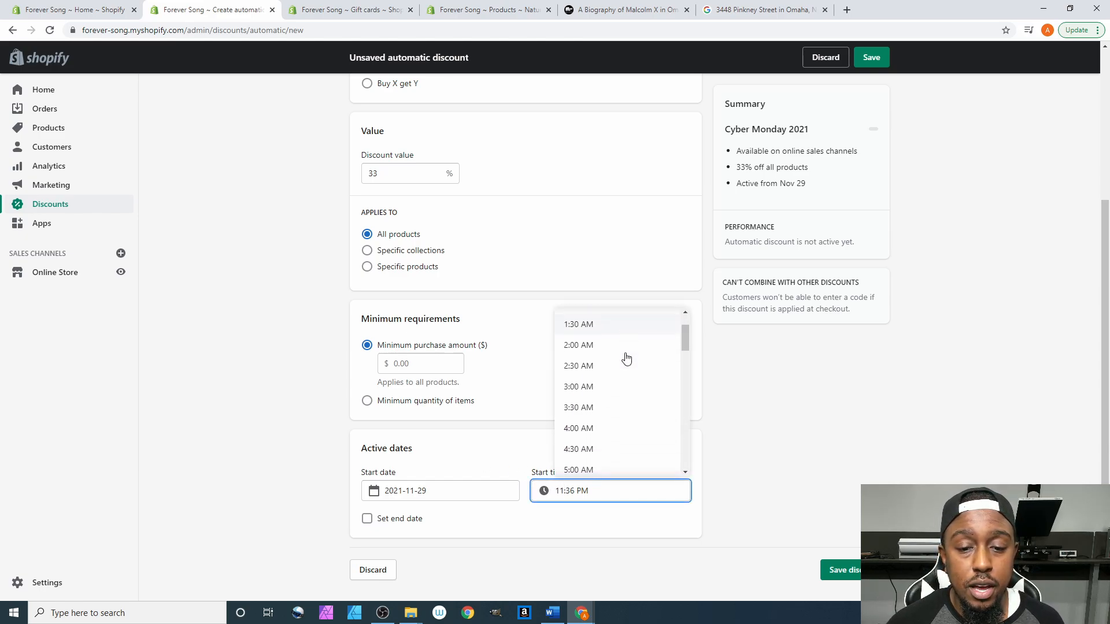
pyautogui.scroll(-3, 626, 358)
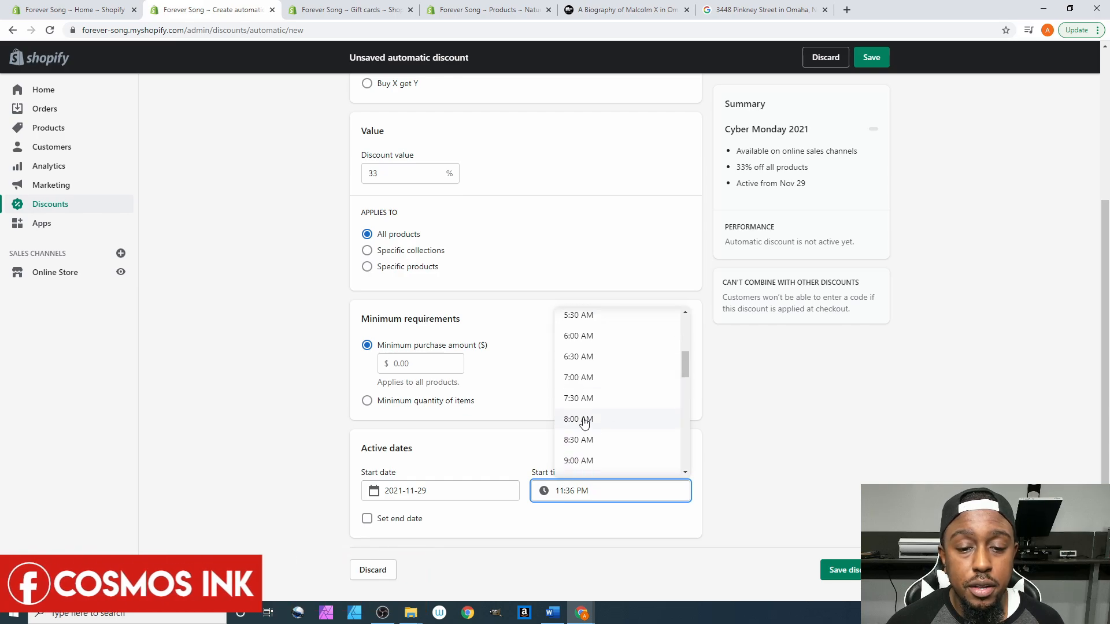
pyautogui.click(584, 420)
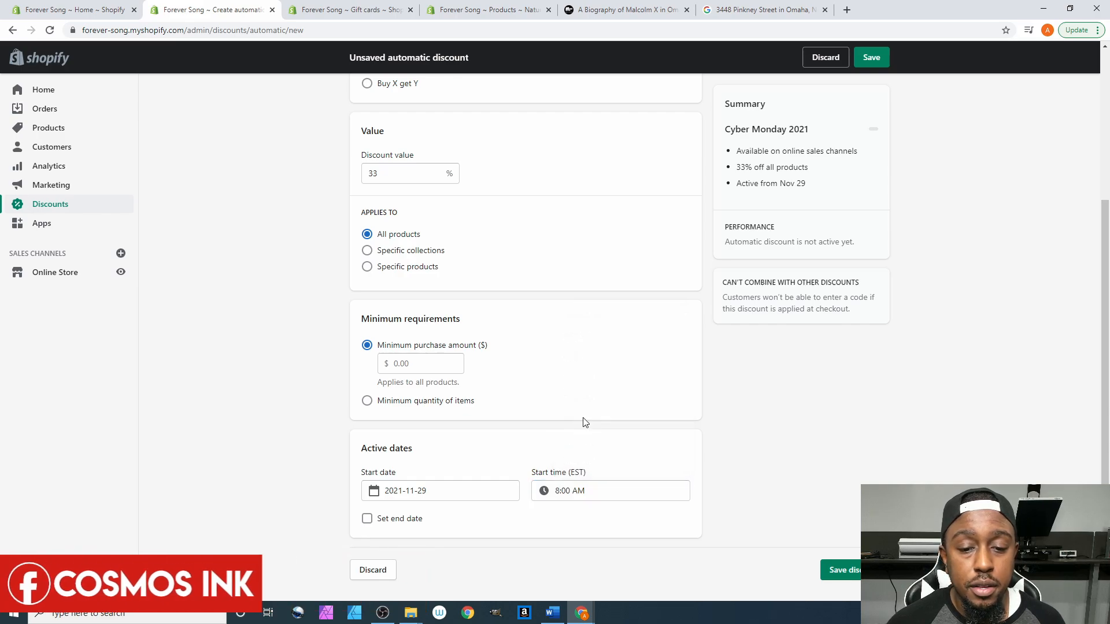
pyautogui.doubleClick(575, 476)
pyautogui.click(590, 474)
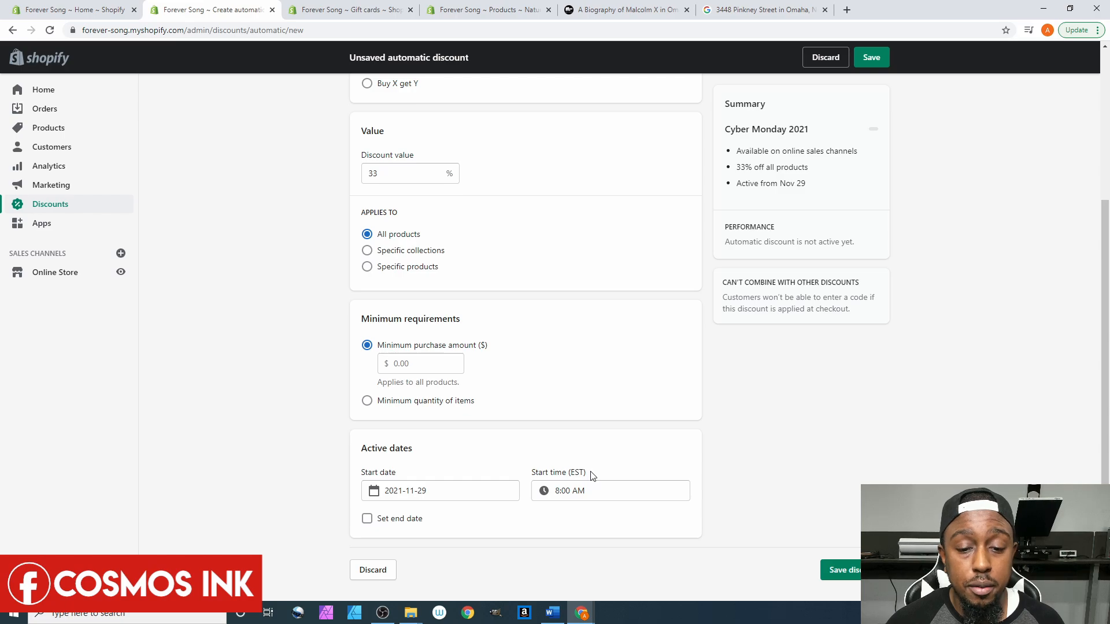
# Step: Enable an end date for the discount and set it to 2021-11-30
pyautogui.click(366, 518)
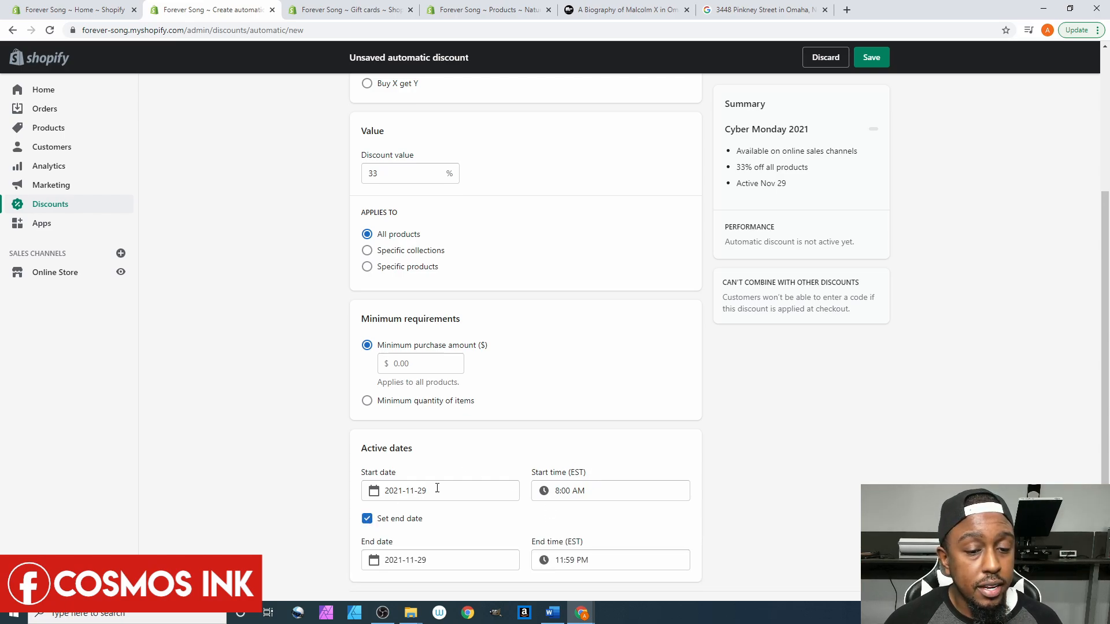
pyautogui.scroll(-1, 758, 466)
pyautogui.click(387, 517)
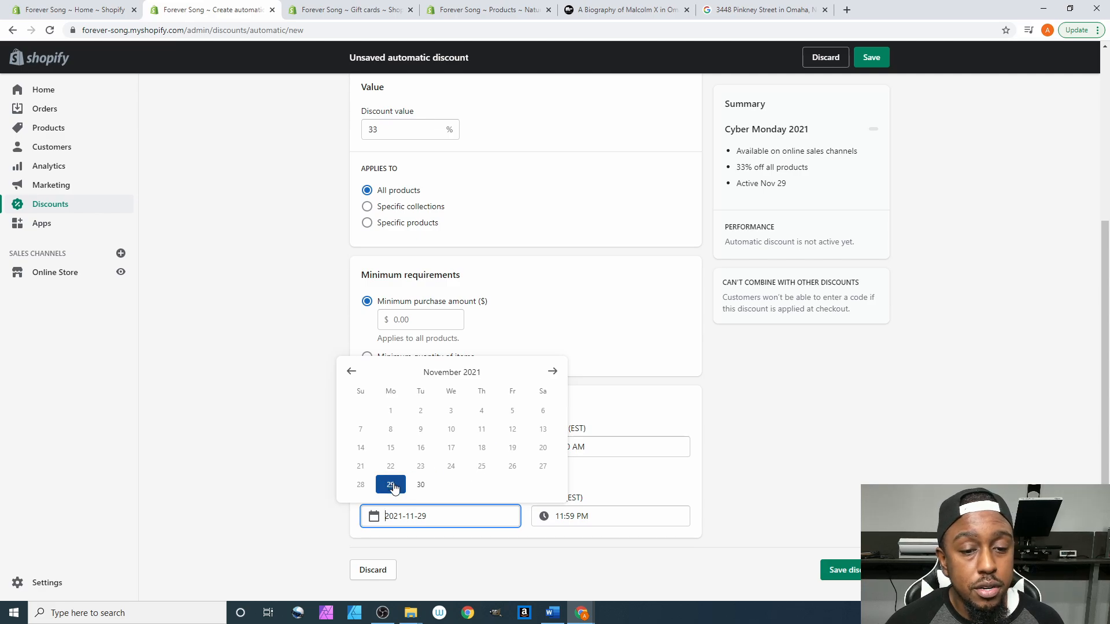
pyautogui.click(422, 485)
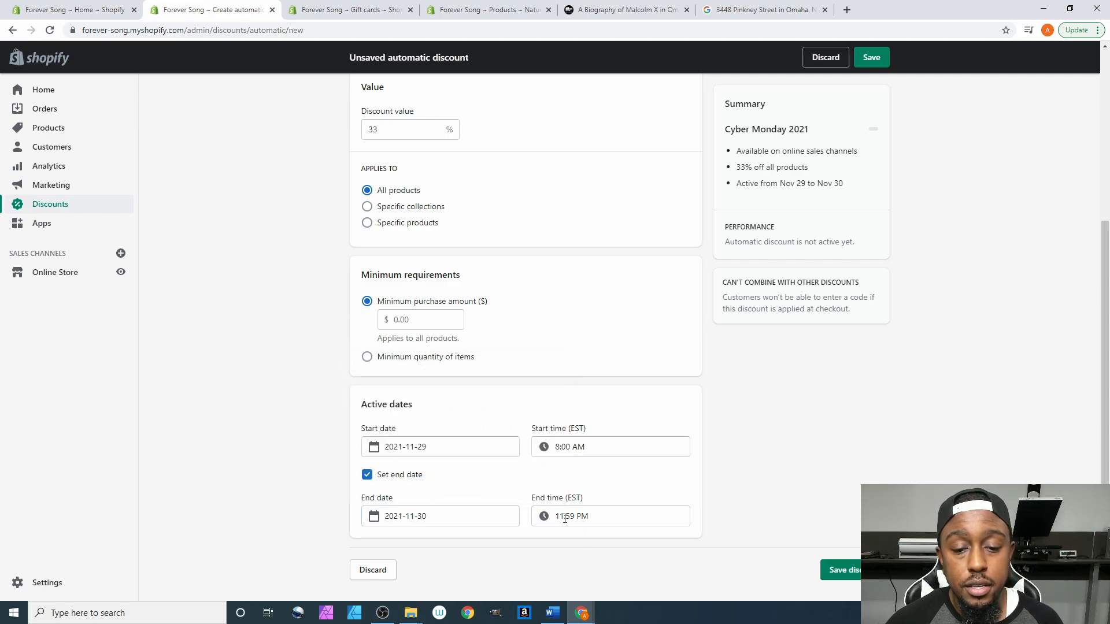
# Step: Keep 2021-11-30 as the discount's end date and set its end time to 12:00 AM
pyautogui.click(396, 516)
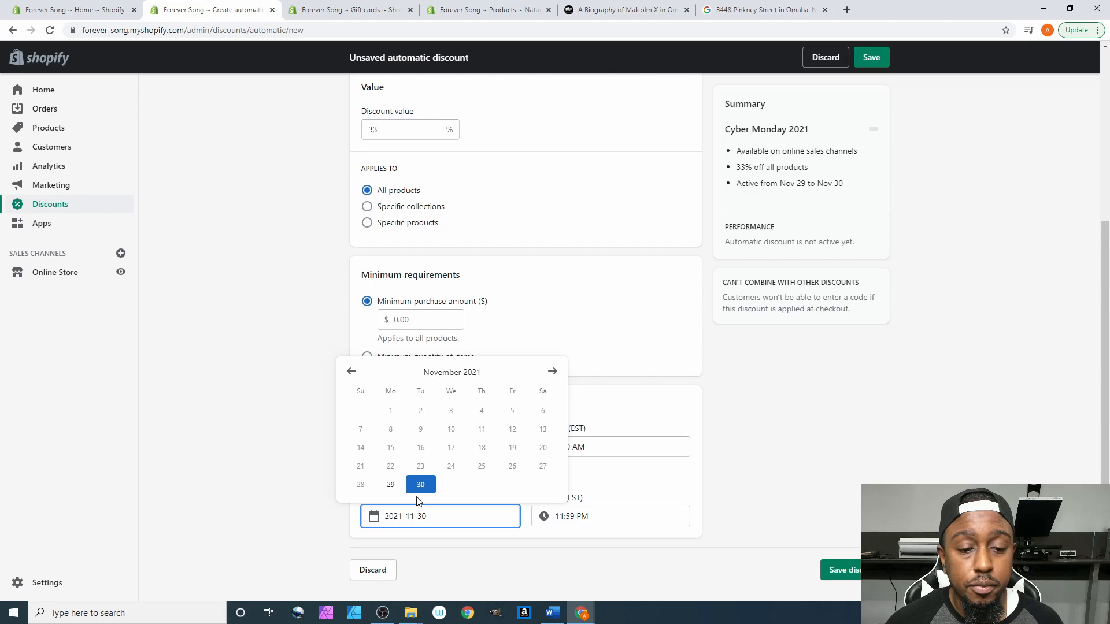
pyautogui.click(421, 484)
pyautogui.click(564, 516)
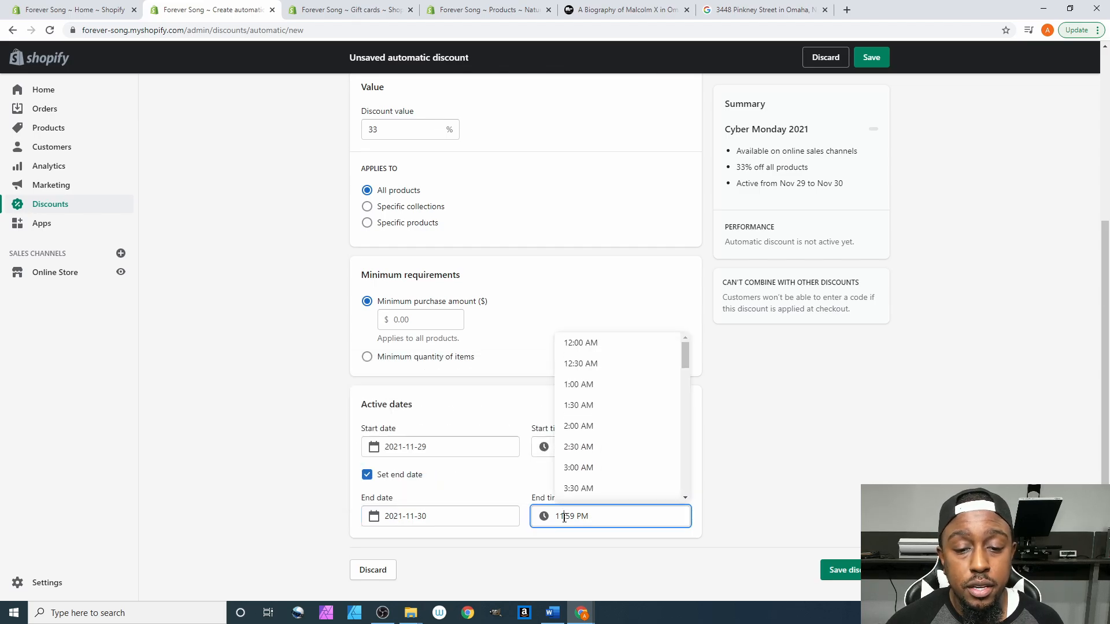
pyautogui.scroll(4, 713, 496)
pyautogui.scroll(-4, 747, 503)
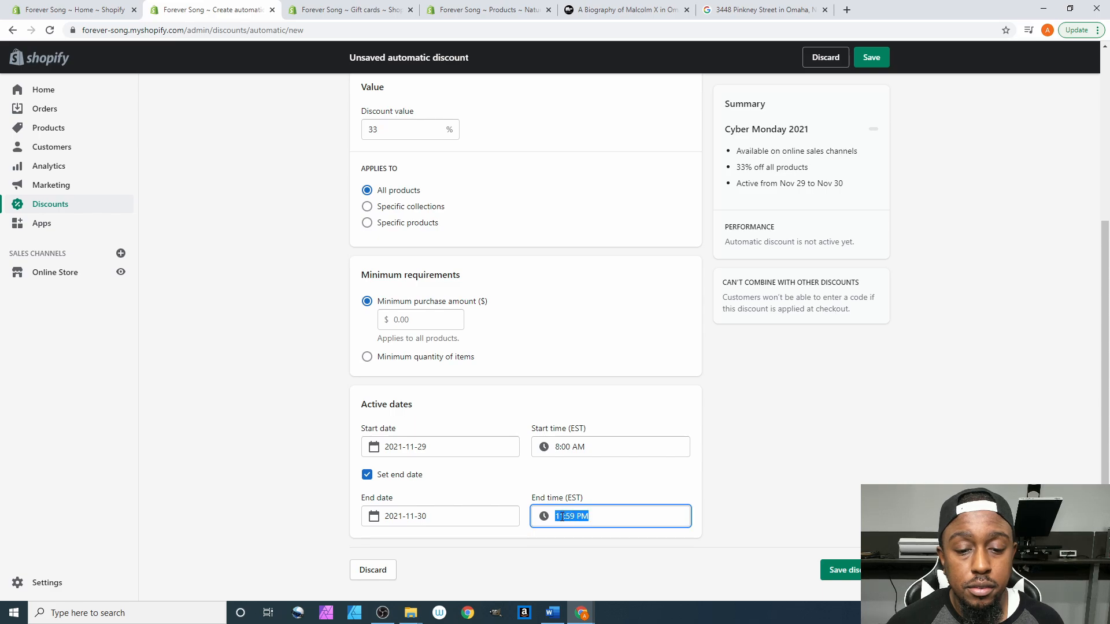
pyautogui.click(545, 516)
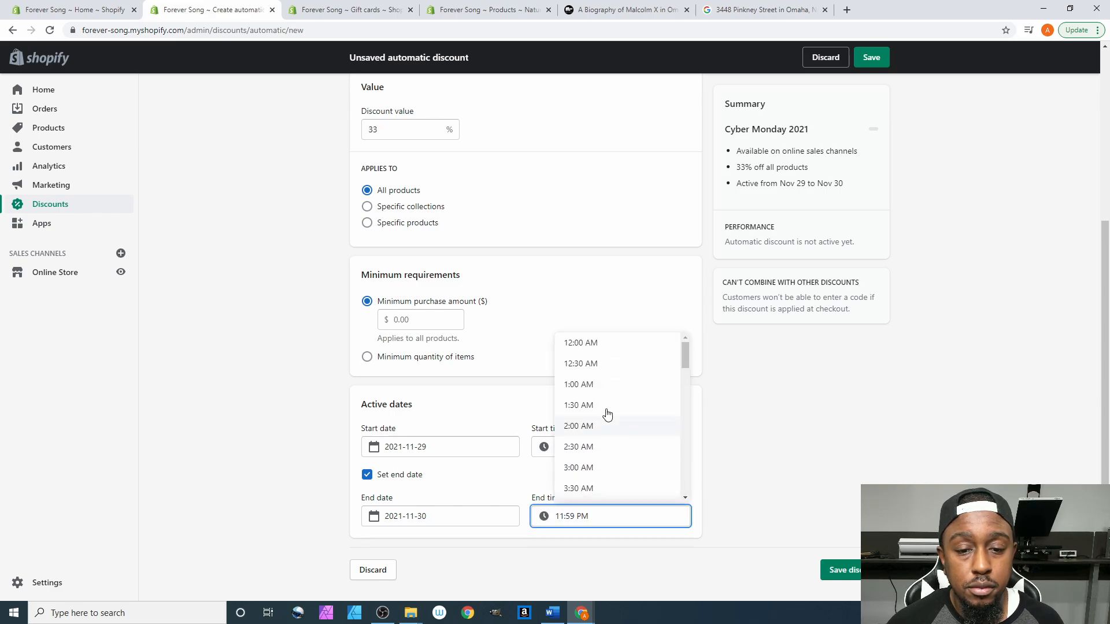
pyautogui.click(575, 344)
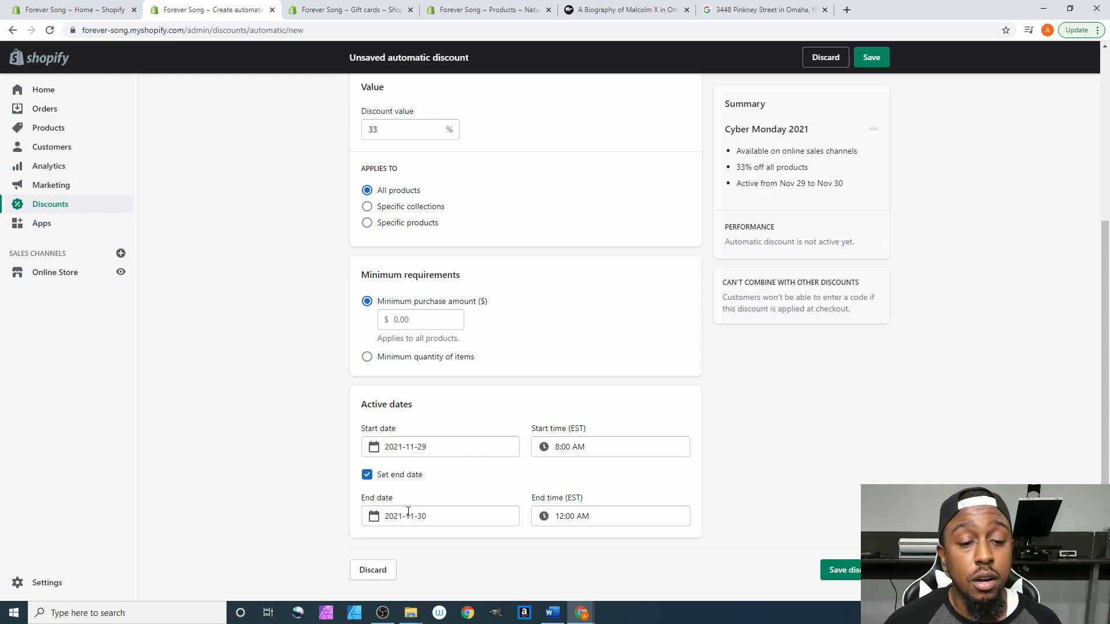
# Step: Try 3:00 AM as the discount's end time and change it back to 12:00 AM
pyautogui.click(397, 517)
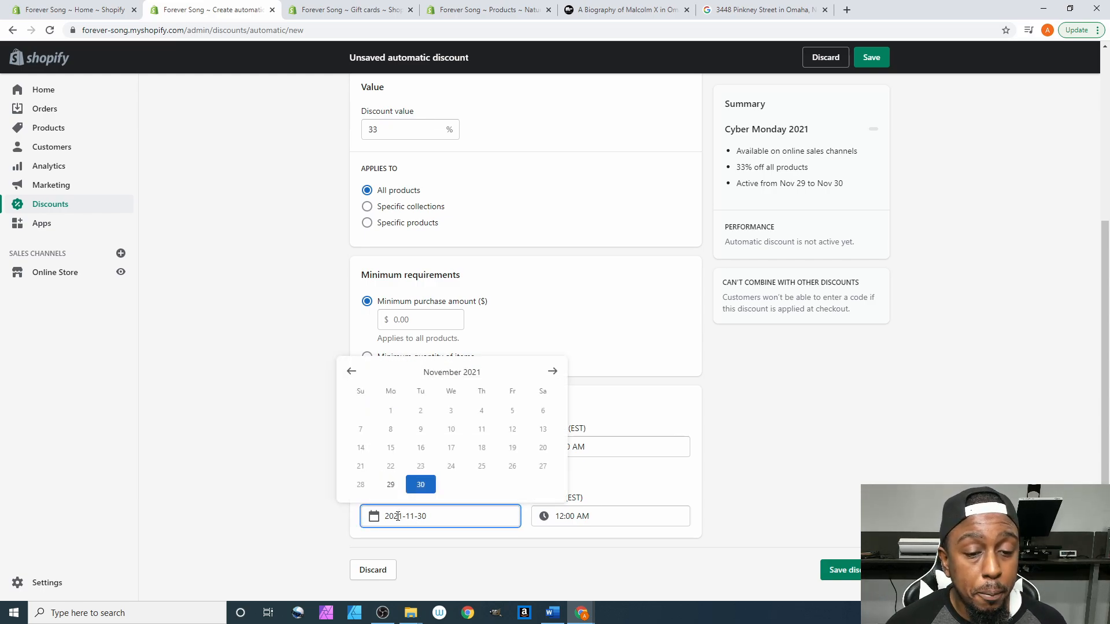
pyautogui.click(572, 516)
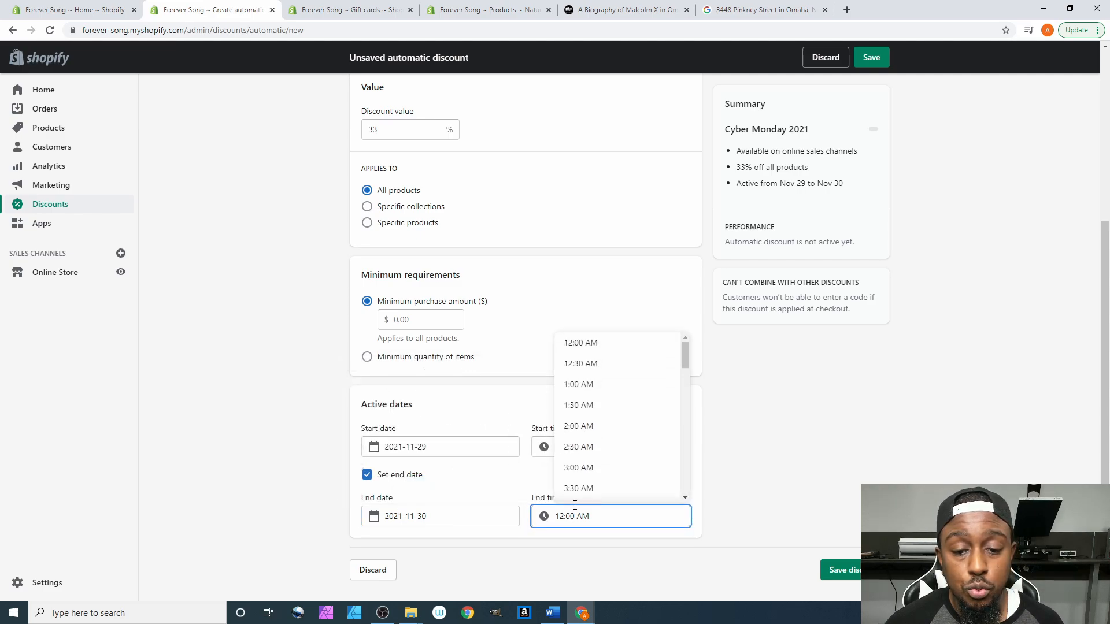
pyautogui.click(586, 467)
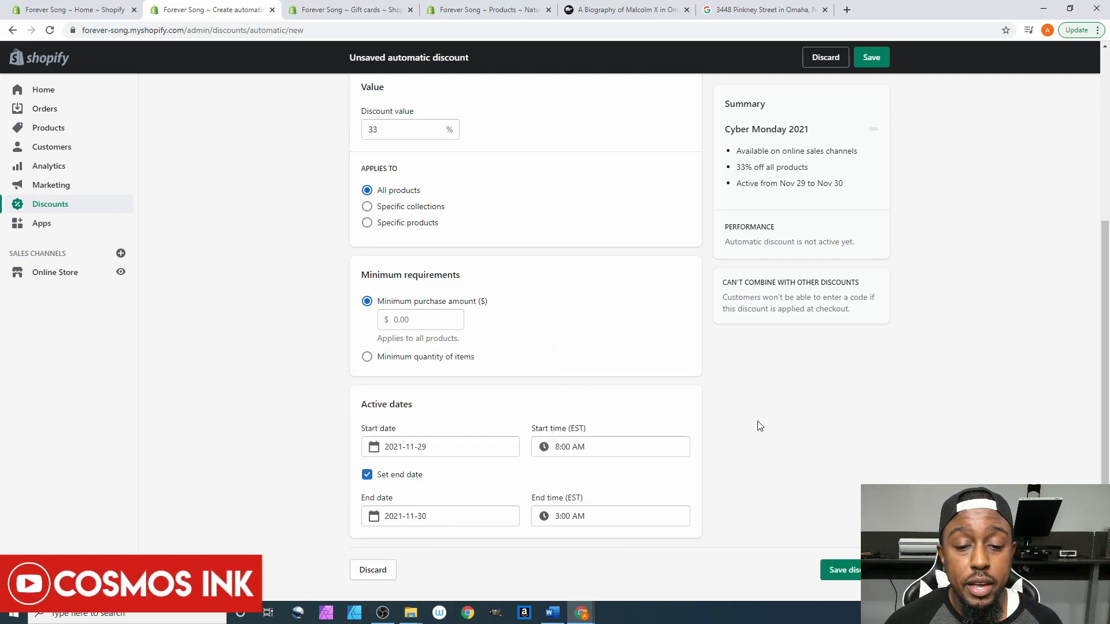
pyautogui.click(555, 523)
pyautogui.click(575, 350)
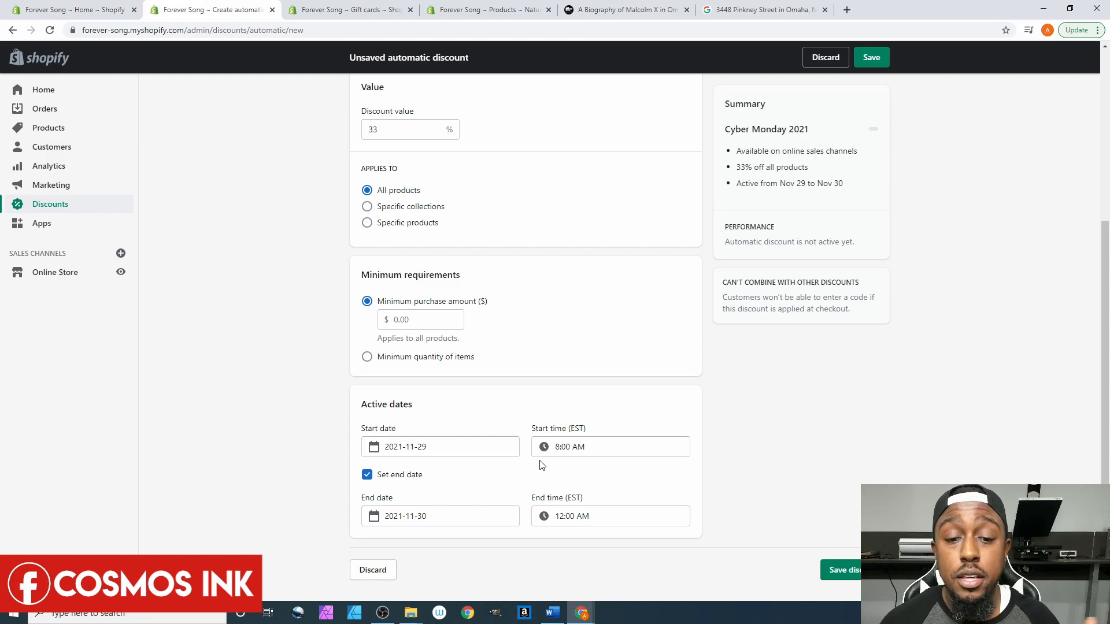
# Step: Set the discount's end time to 3:00 AM
pyautogui.click(564, 515)
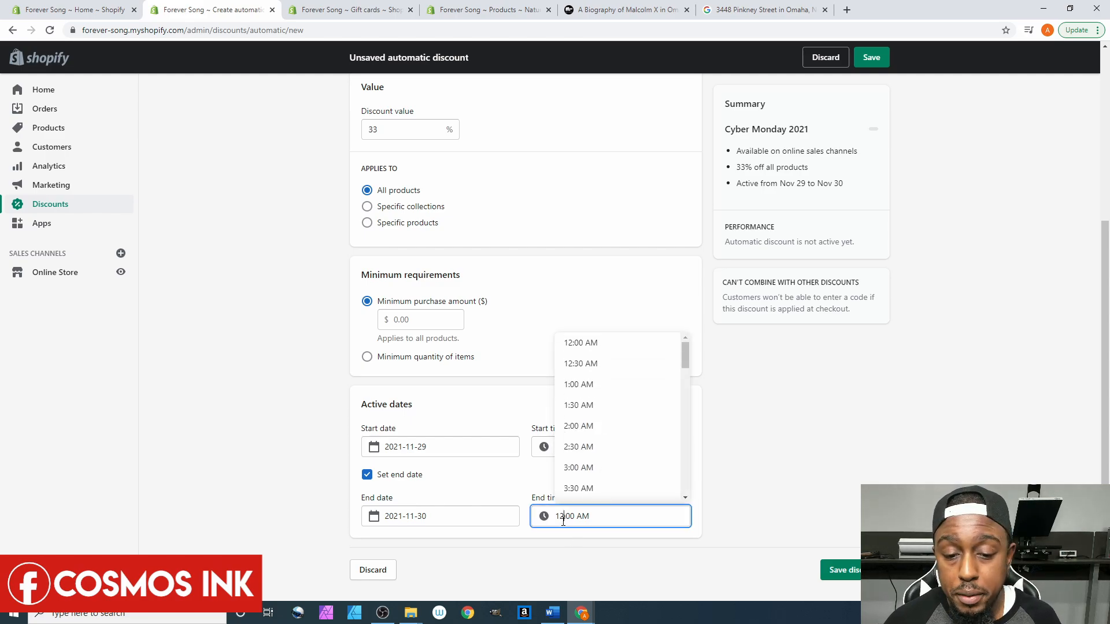
pyautogui.click(582, 468)
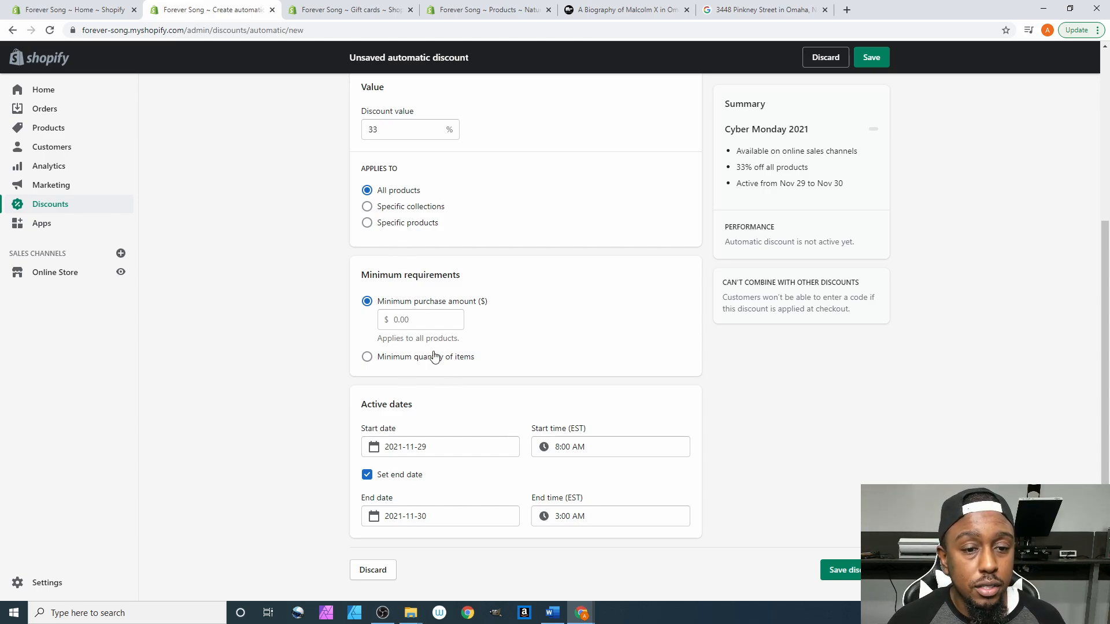
pyautogui.scroll(3, 430, 341)
pyautogui.scroll(-4, 431, 310)
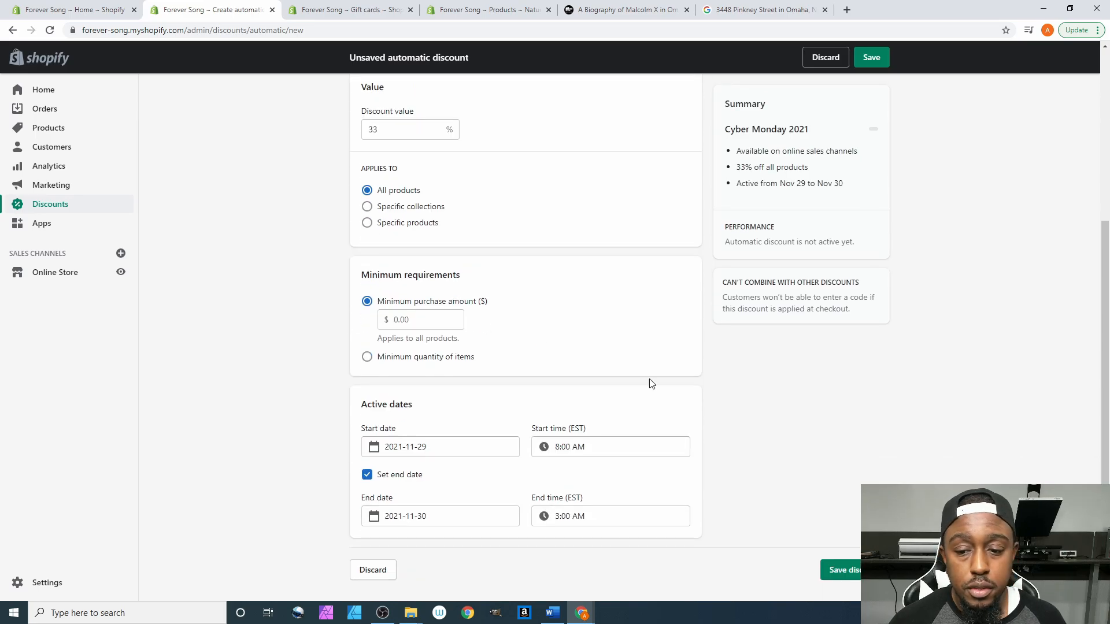
pyautogui.scroll(5, 568, 325)
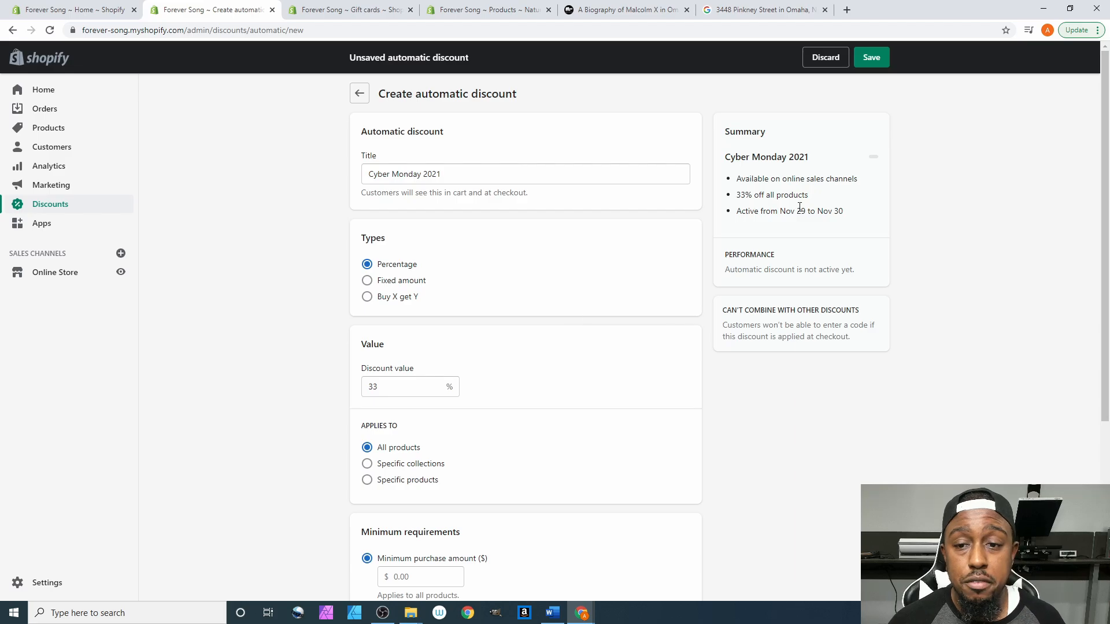
# Step: Try to save the discount with a blank minimum purchase amount and with an amount of $0.00
pyautogui.click(872, 63)
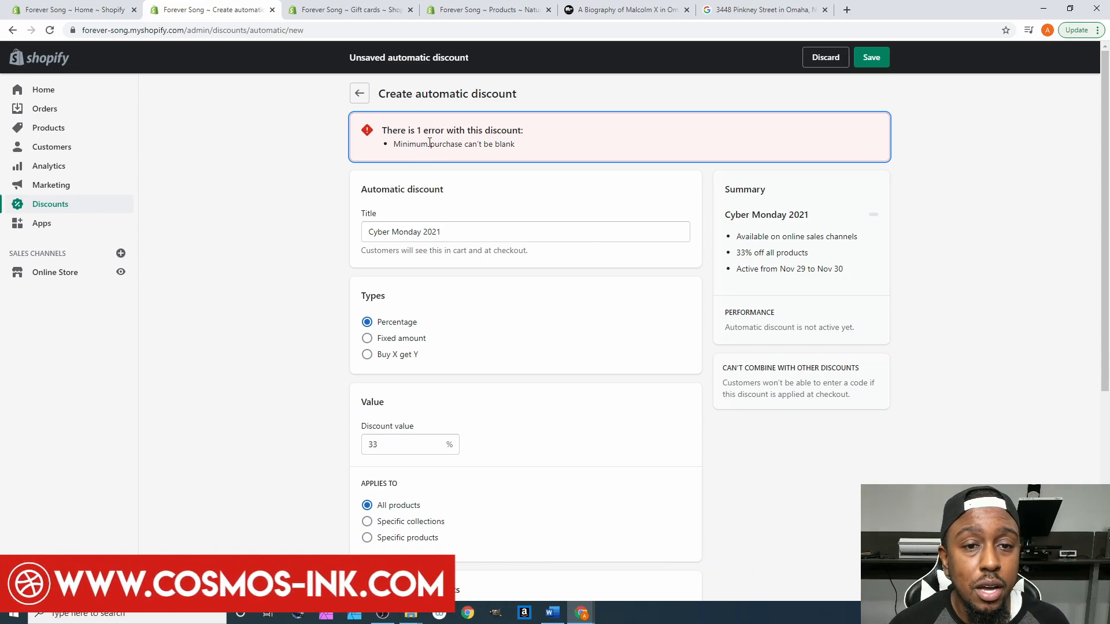
pyautogui.scroll(-5, 853, 254)
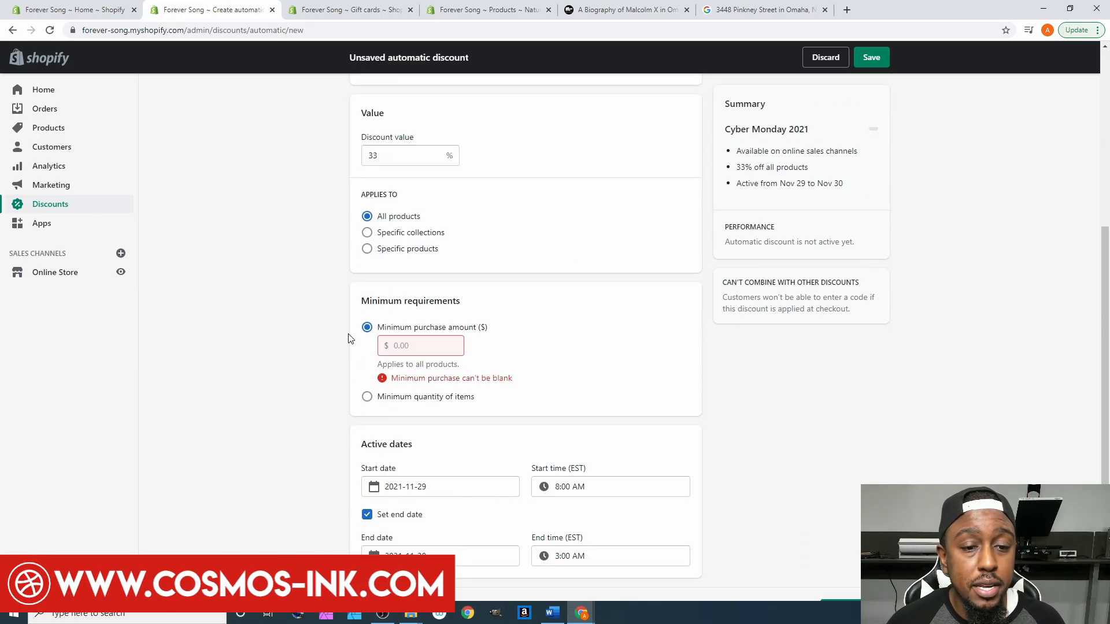
pyautogui.click(415, 346)
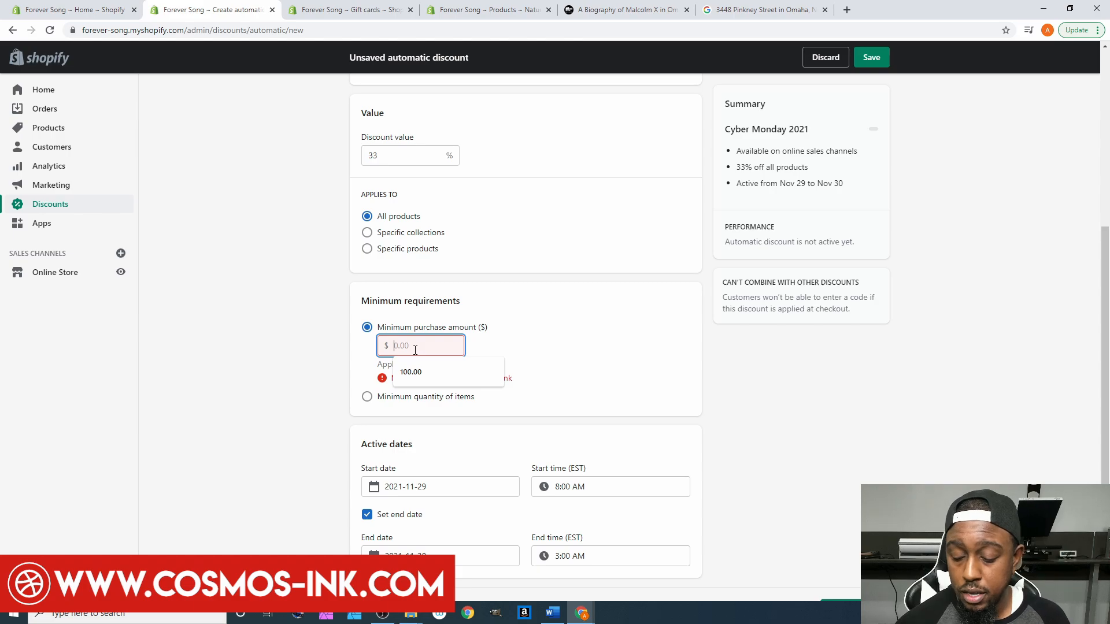
pyautogui.write('0')
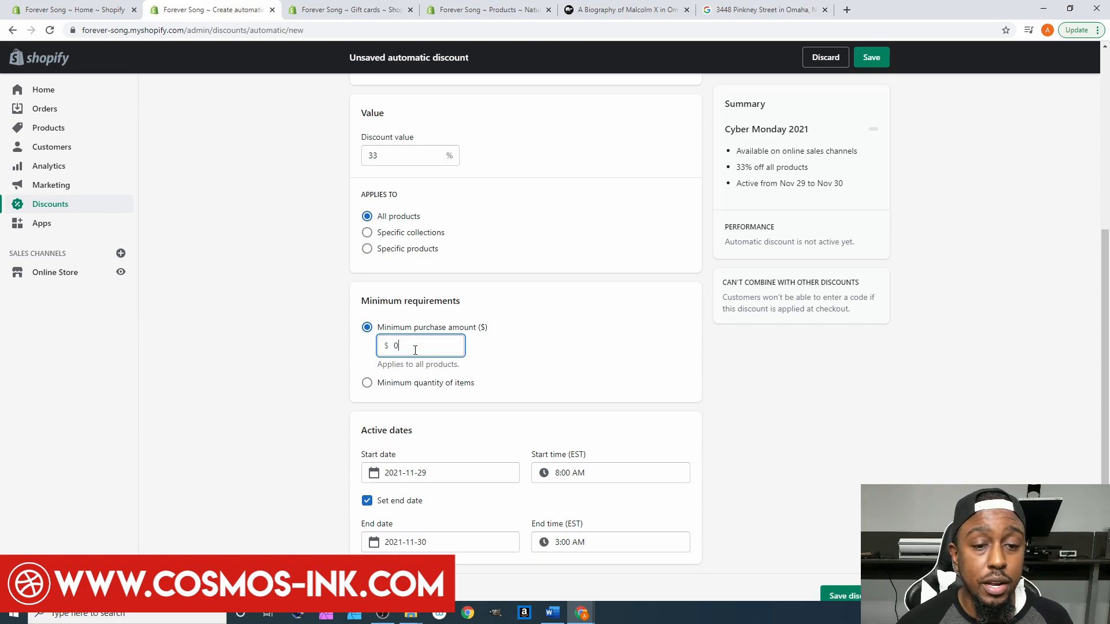
pyautogui.click(466, 336)
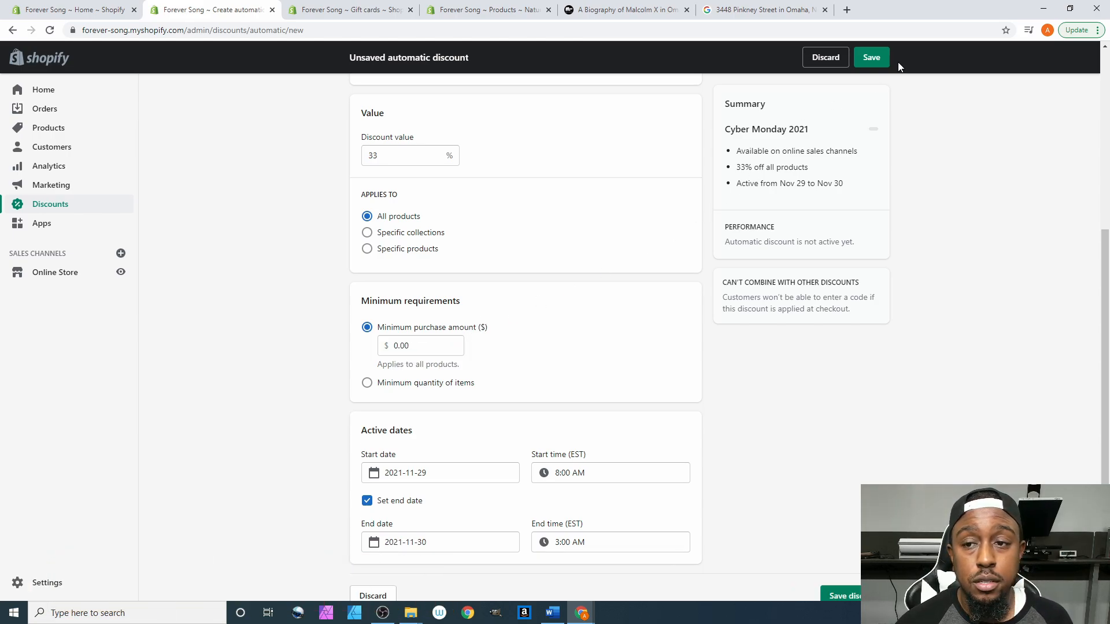
pyautogui.click(881, 63)
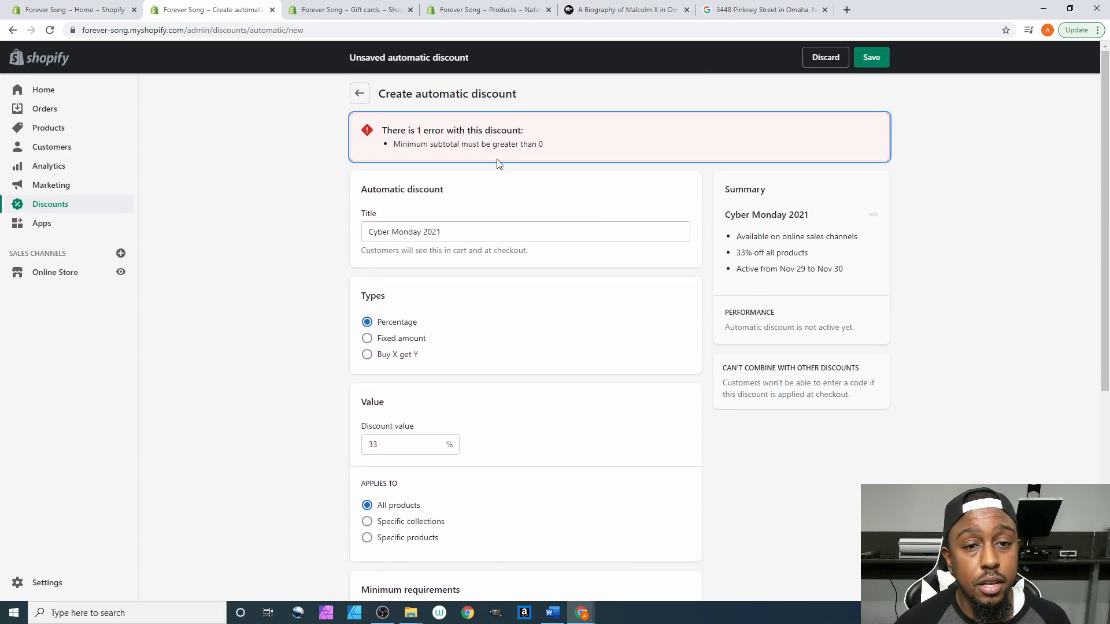
# Step: Set the minimum purchase amount to $0.01 and save the automatic discount
pyautogui.scroll(-5, 509, 185)
pyautogui.scroll(-1, 463, 379)
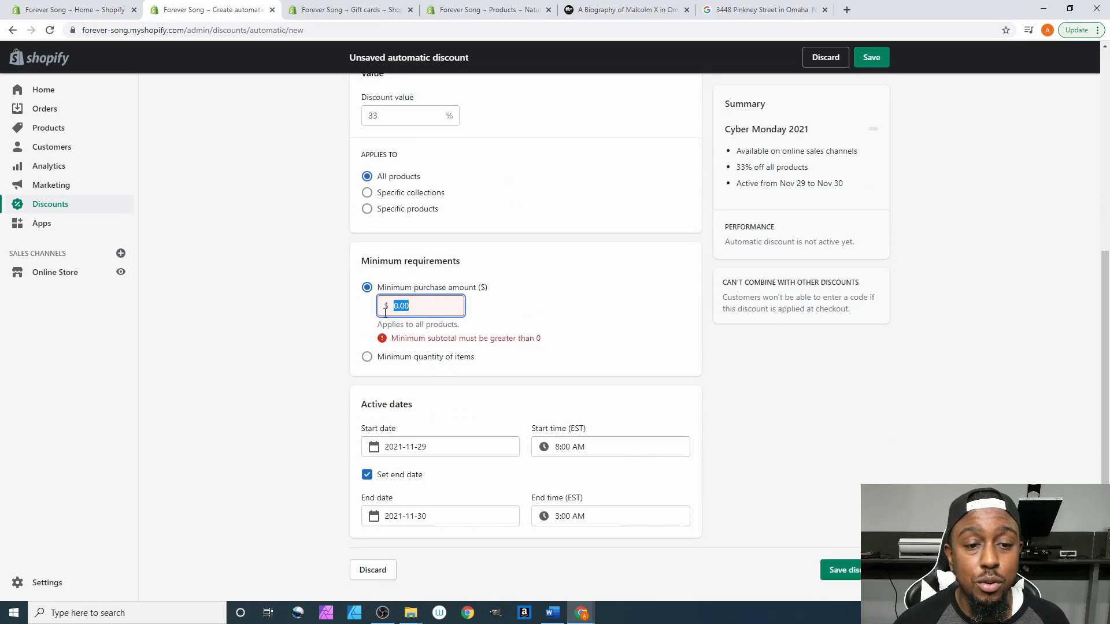
pyautogui.write('.01')
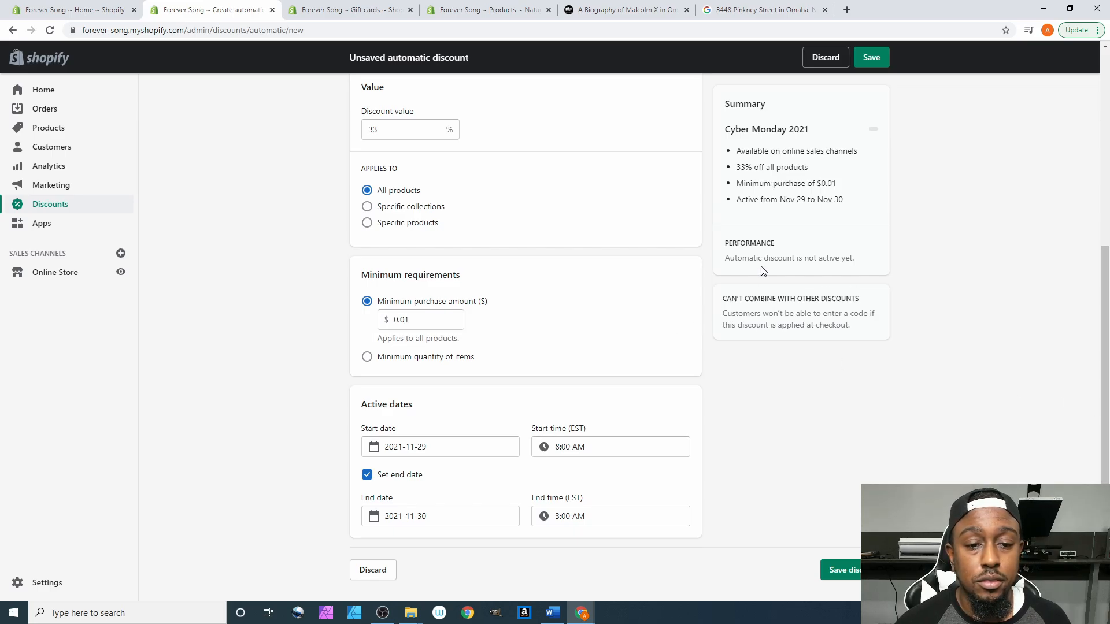
pyautogui.click(870, 60)
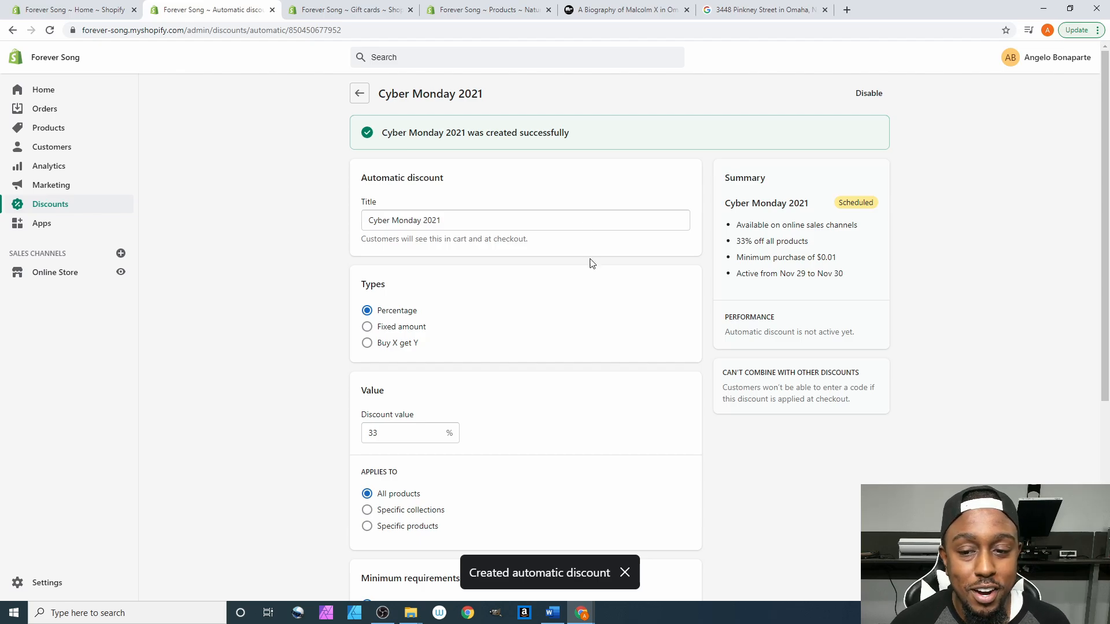
# Step: Review the saved discount's settings and return to the list of automatic discounts
pyautogui.scroll(-5, 654, 278)
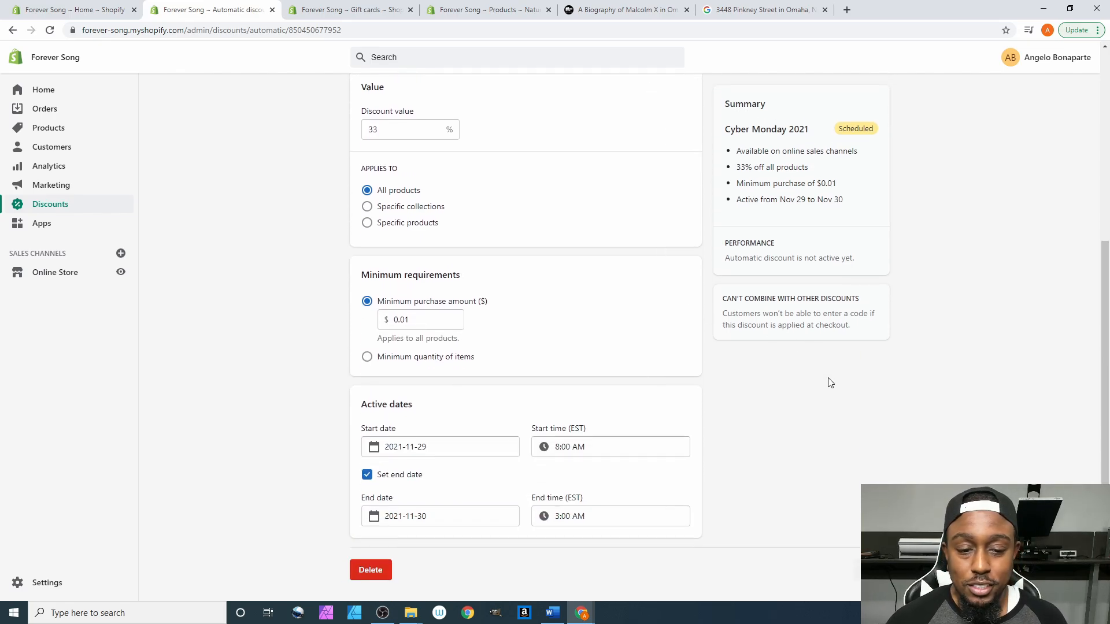
pyautogui.scroll(5, 827, 381)
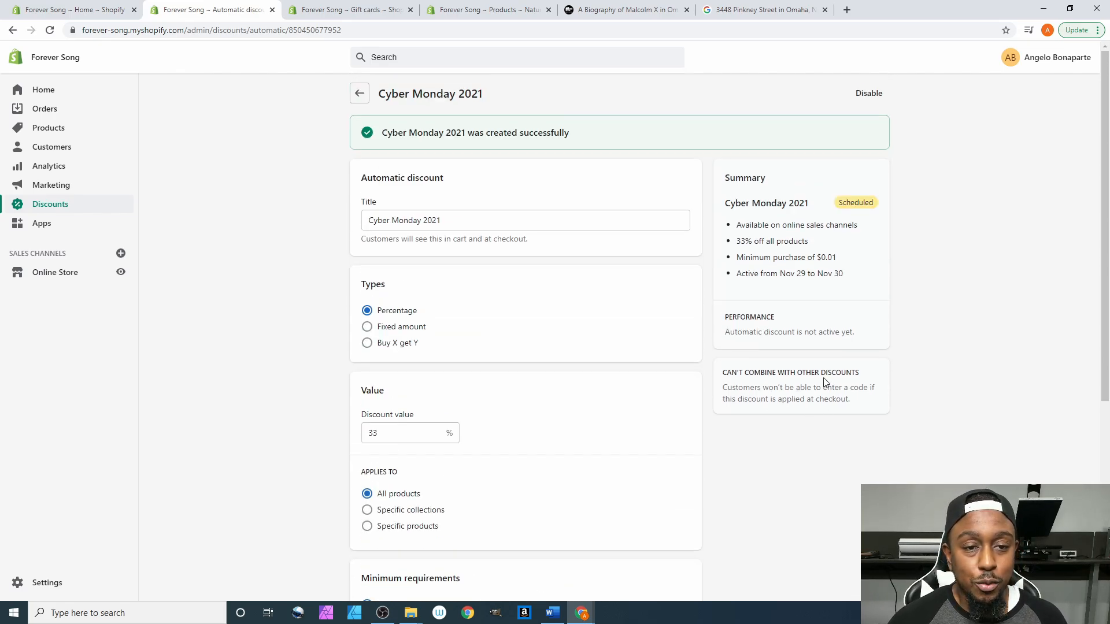
pyautogui.click(361, 94)
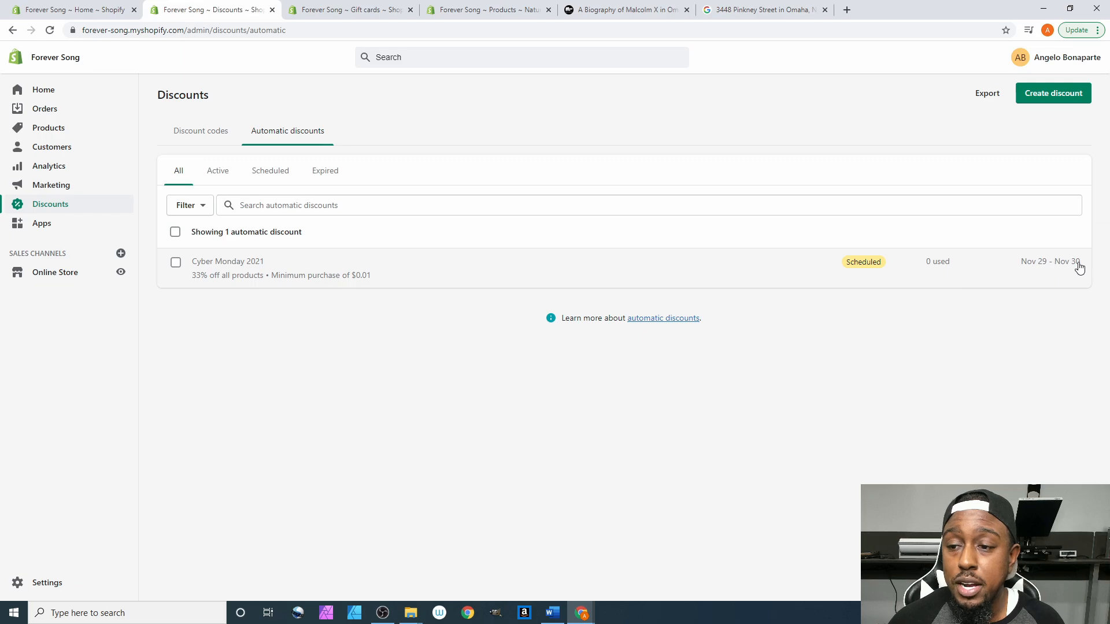
# Step: Reopen the Cyber Monday 2021 discount to review its value, minimum requirement and active dates, and return to the admin home page
pyautogui.click(253, 272)
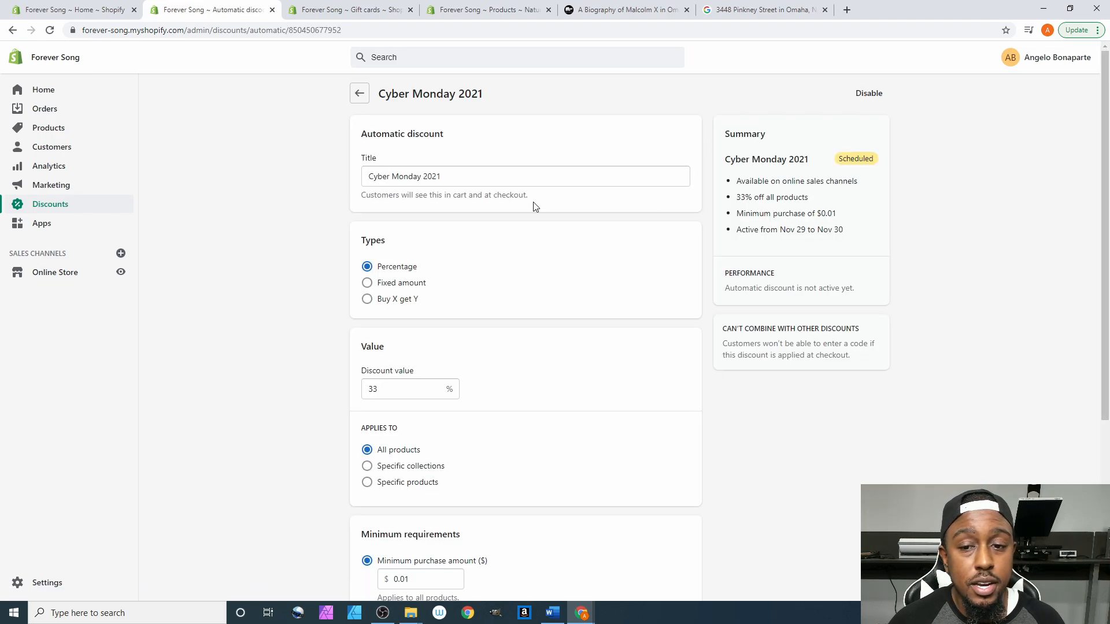
pyautogui.scroll(-5, 783, 255)
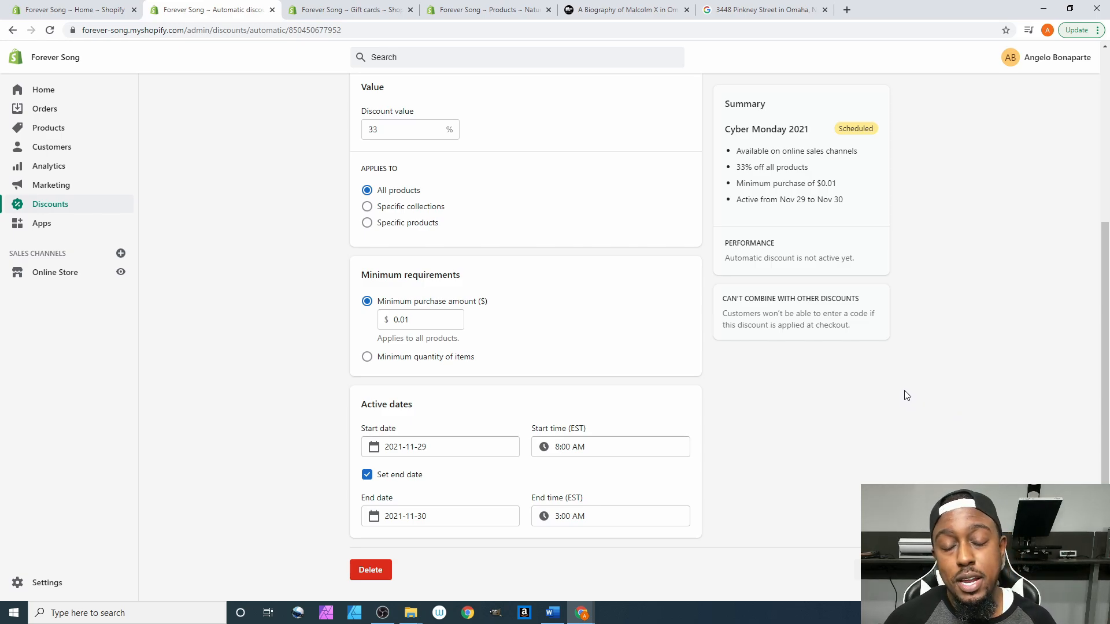
pyautogui.scroll(5, 903, 394)
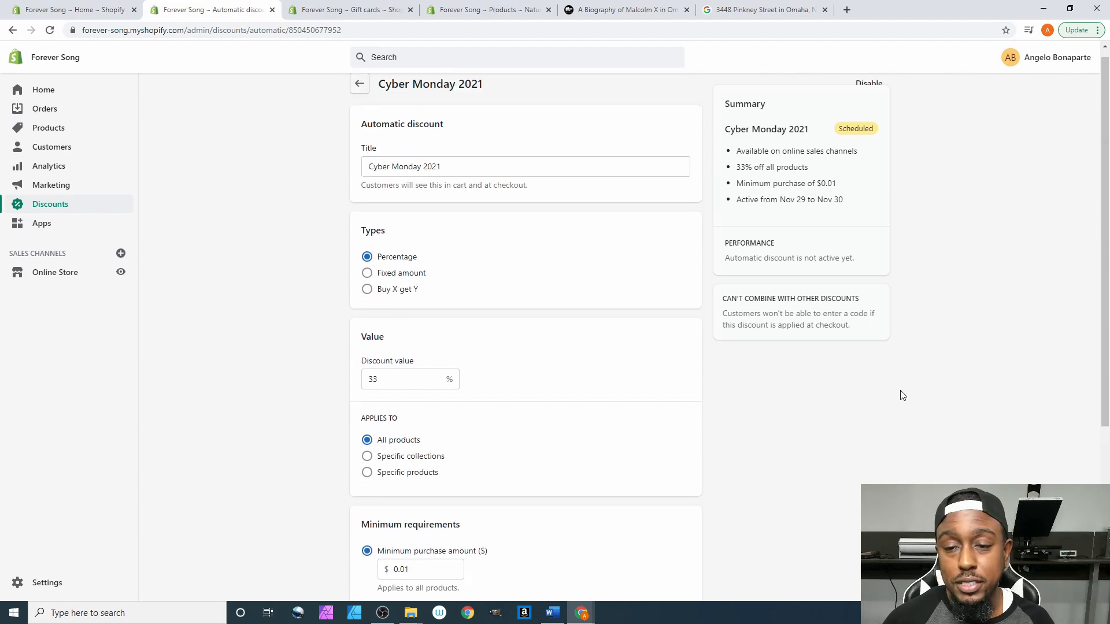
pyautogui.click(358, 93)
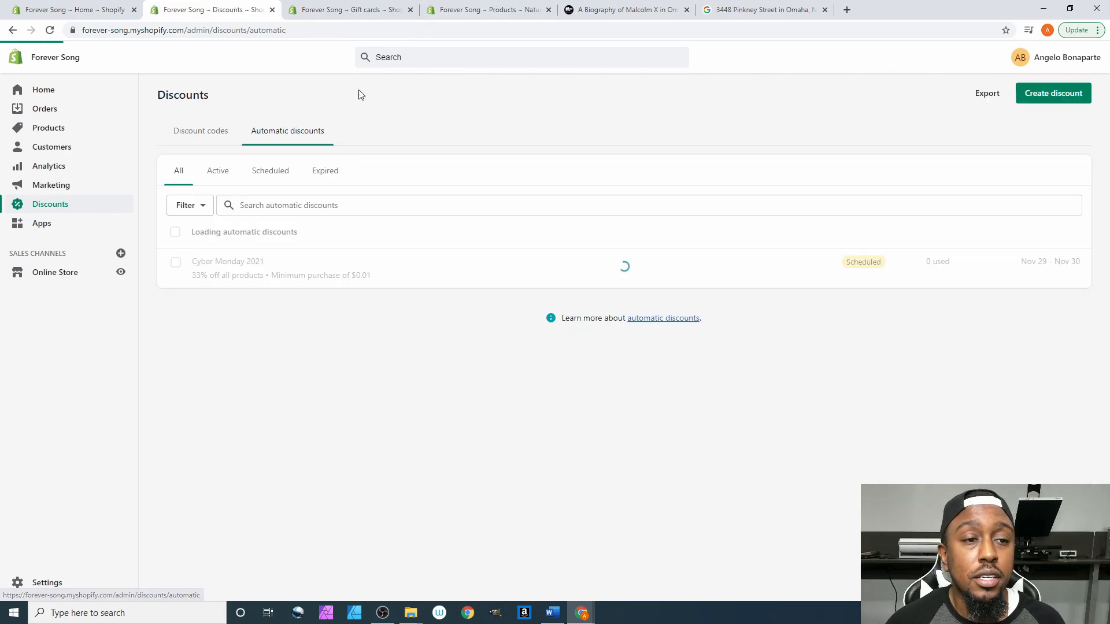
pyautogui.click(50, 95)
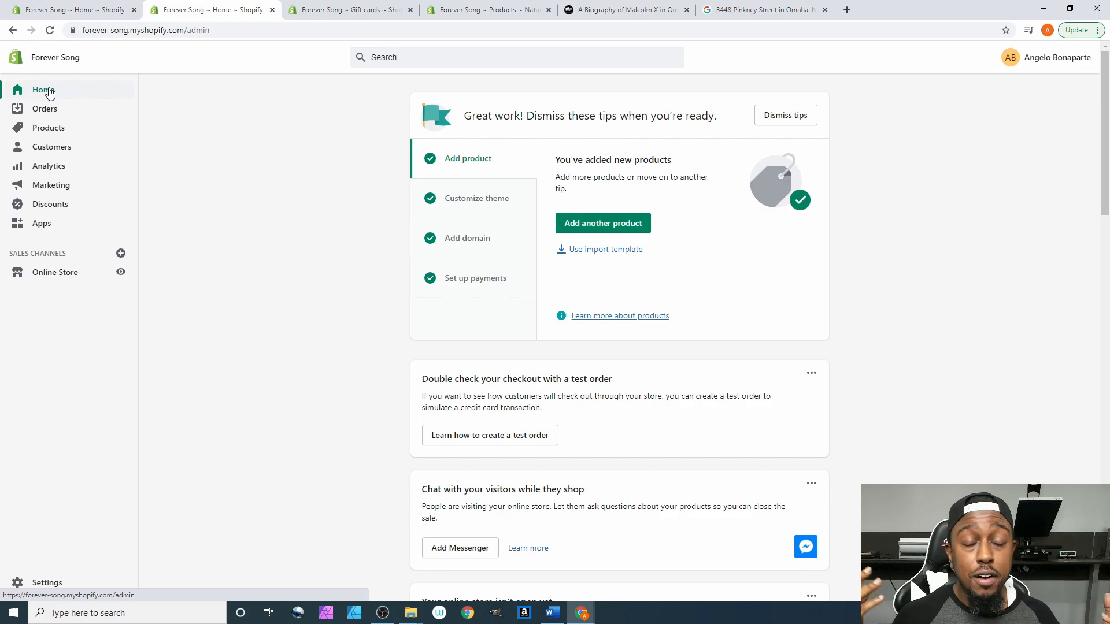